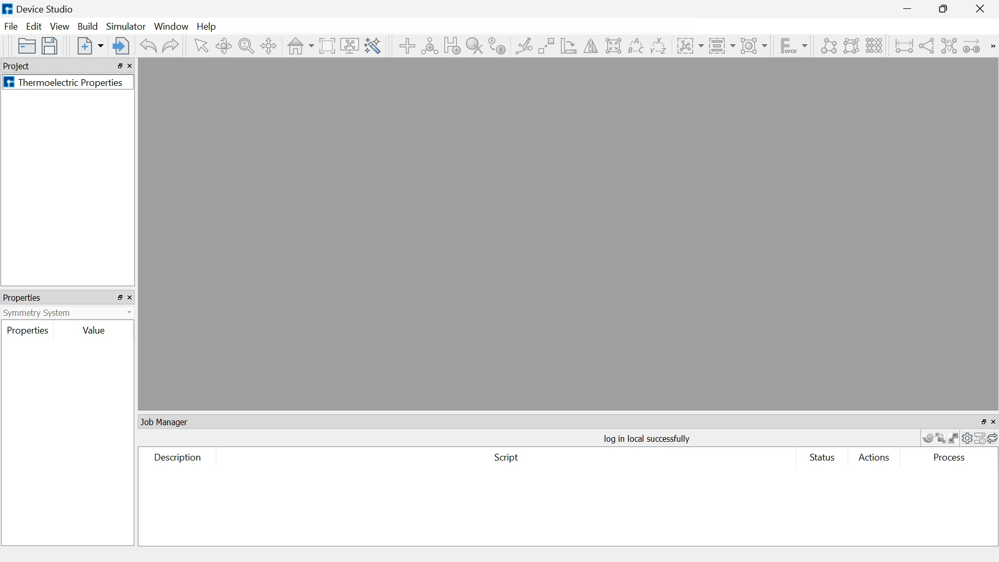
Open the graphene nanoribbon builder and move its window clear of the job list
{"action": "left_click", "coordinate": [87, 26]}
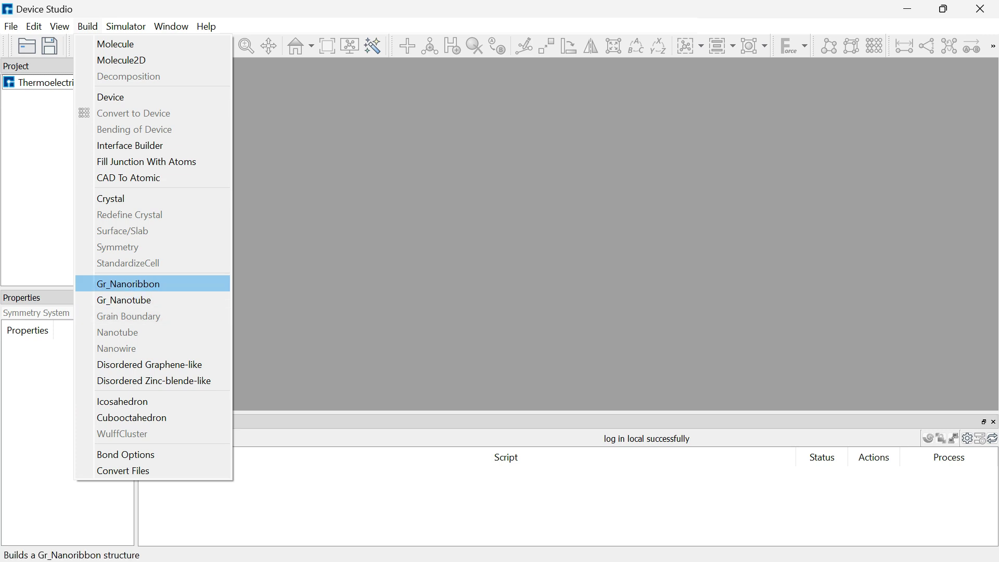
{"action": "left_click", "coordinate": [128, 284]}
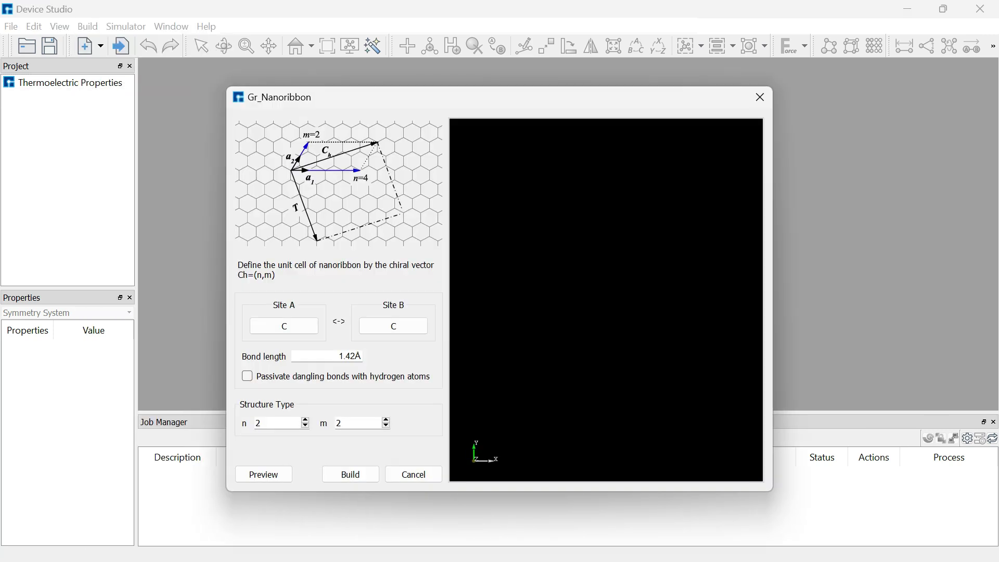
{"action": "left_click_drag", "start_coordinate": [393, 99], "coordinate": [408, 63]}
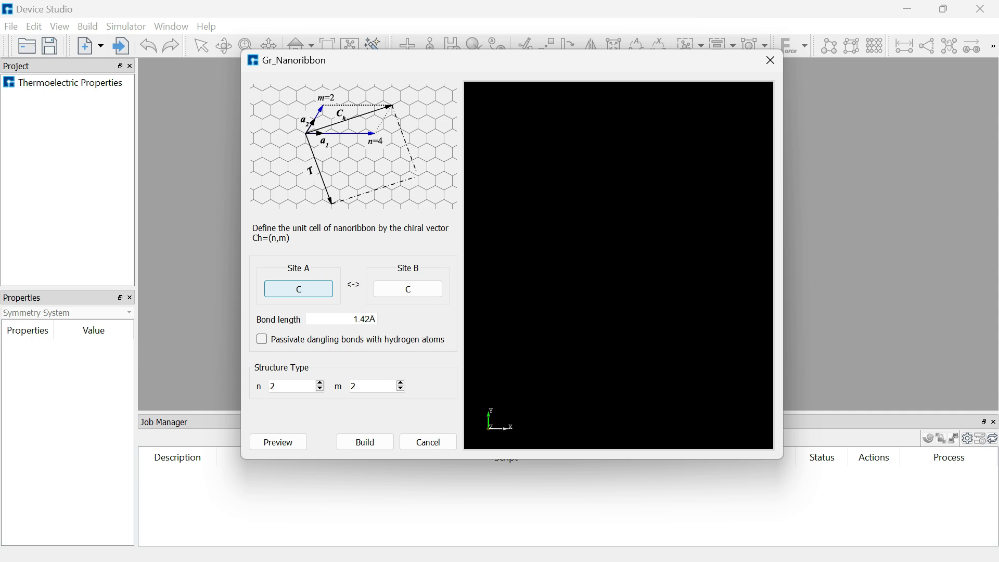
View the periodic table of element choices for Site A and close it without changing the element
{"action": "left_click", "coordinate": [299, 289]}
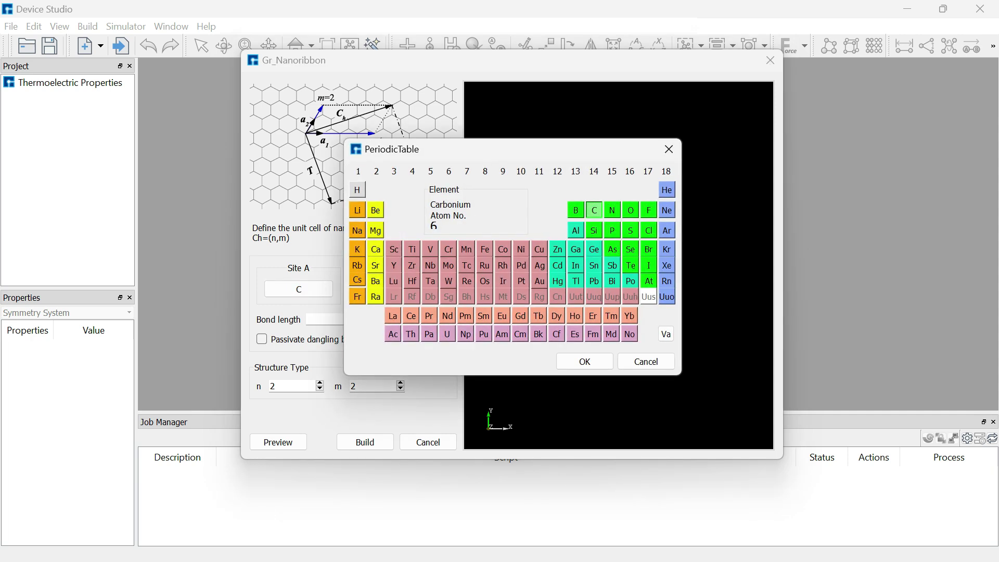
{"action": "left_click_drag", "start_coordinate": [435, 154], "coordinate": [569, 146]}
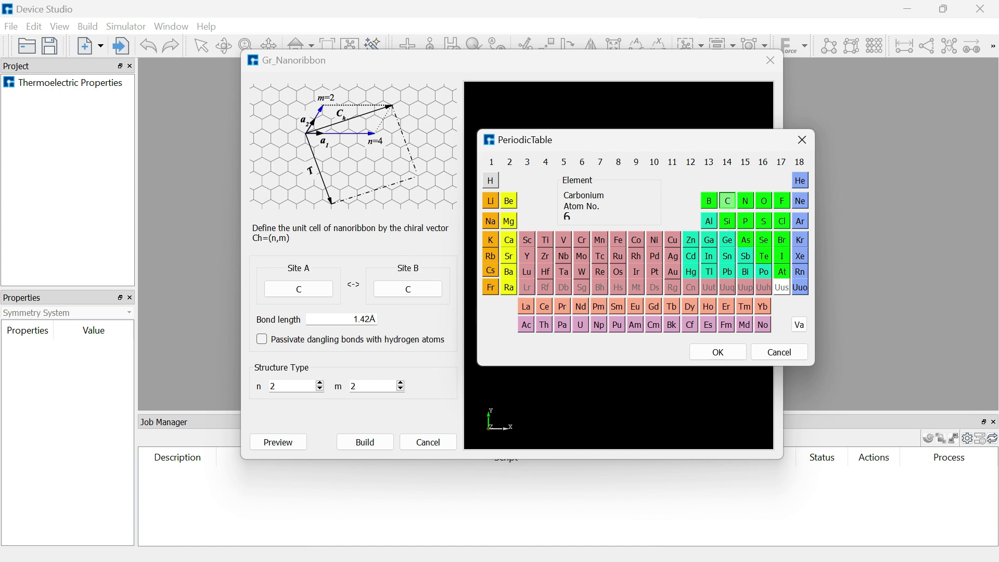
{"action": "left_click", "coordinate": [803, 140]}
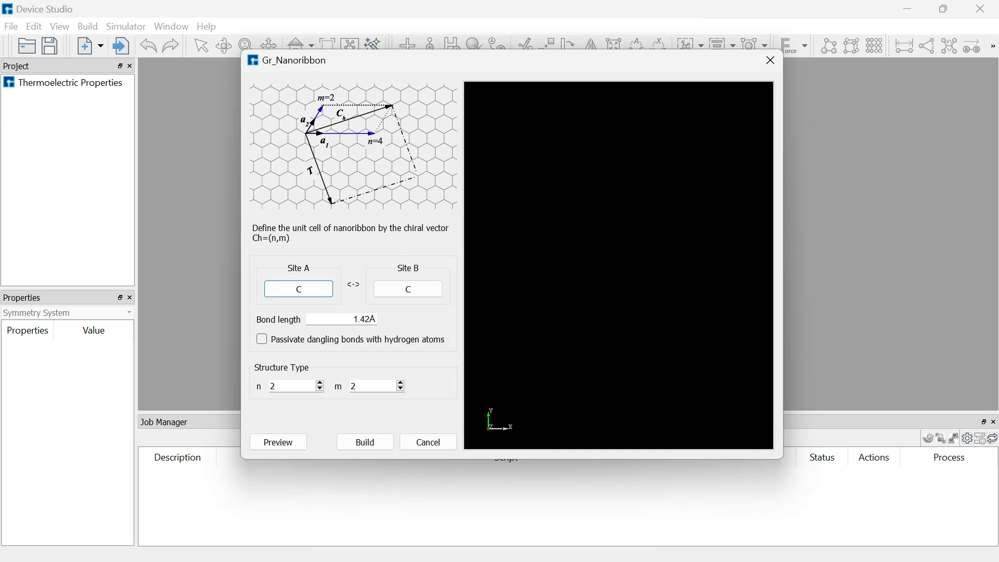
Set the structure type to n = 0 and m = 4, preview the nanoribbon and build it
{"action": "left_click", "coordinate": [277, 386]}
{"action": "key", "text": "BackSpace"}
{"action": "type", "text": "0"}
{"action": "key", "text": "Tab"}
{"action": "type", "text": "4"}
{"action": "left_click", "coordinate": [278, 442]}
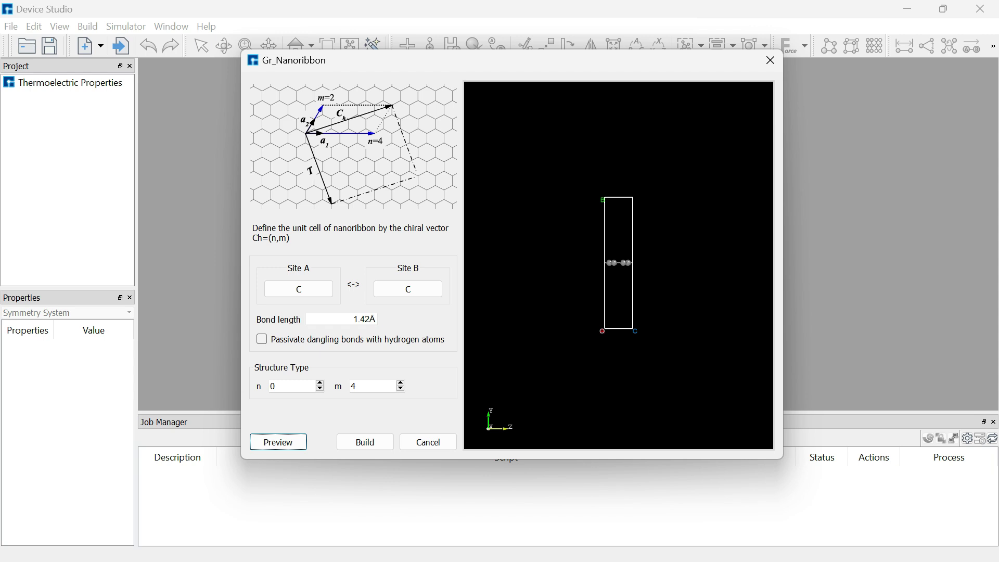
{"action": "left_click", "coordinate": [365, 443]}
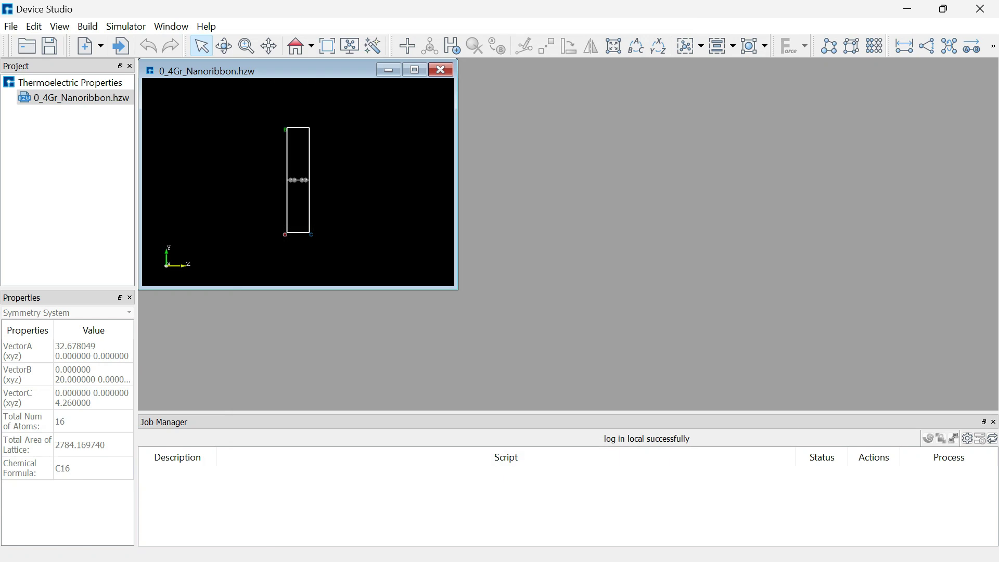
Maximize the nanoribbon's window and examine the structure in the xz, yz and zx views
{"action": "left_click", "coordinate": [415, 69]}
{"action": "mouse_move", "coordinate": [568, 234]}
{"action": "left_mouse_down"}
{"action": "mouse_move", "coordinate": [531, 188]}
{"action": "mouse_move", "coordinate": [565, 250]}
{"action": "left_mouse_up"}
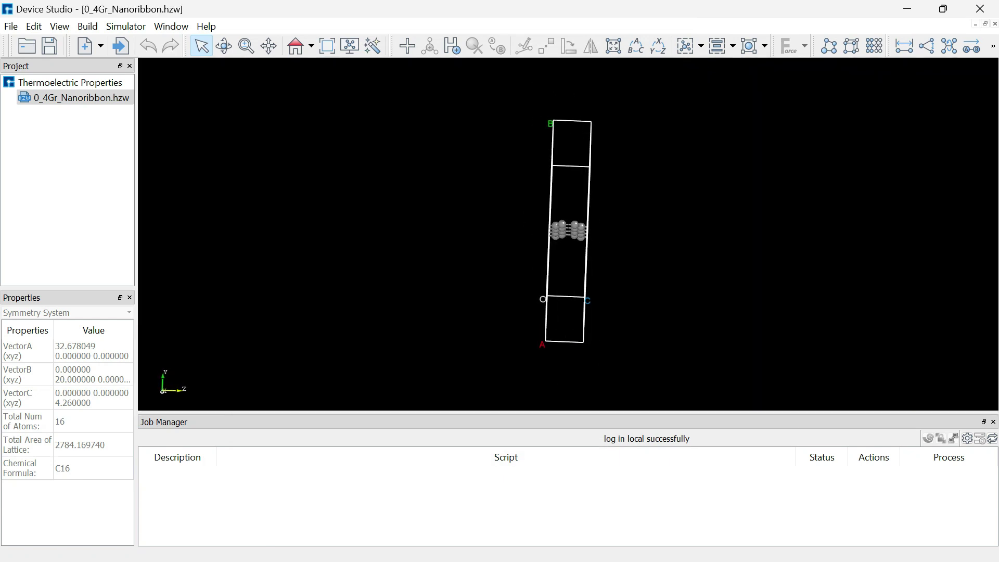
{"action": "left_click", "coordinate": [311, 45]}
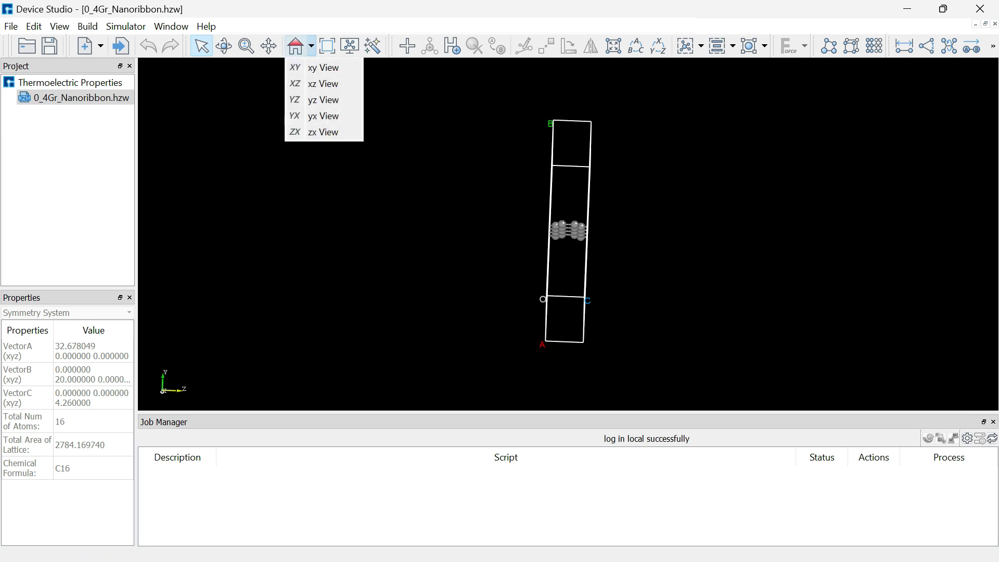
{"action": "left_click", "coordinate": [320, 83]}
{"action": "left_click", "coordinate": [310, 46]}
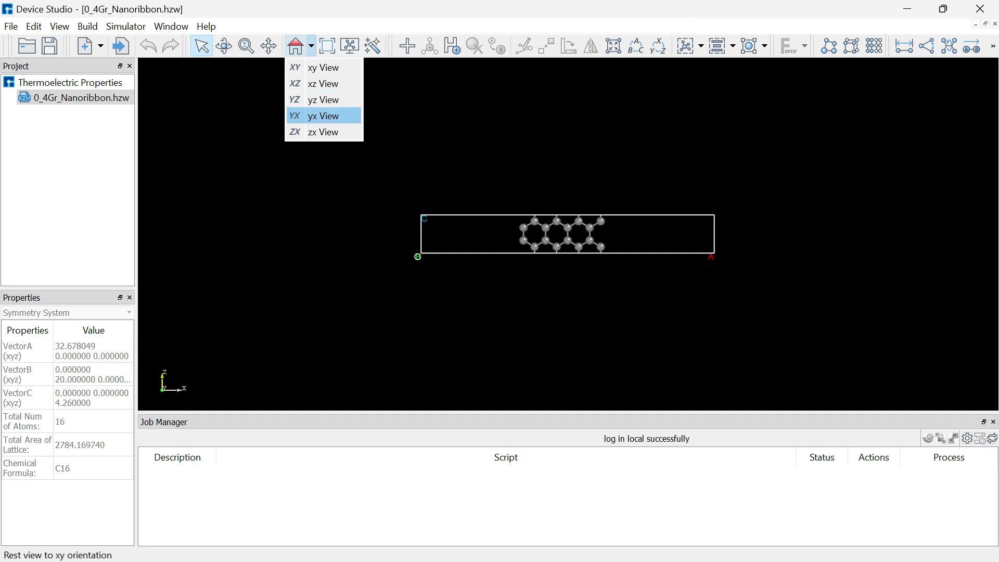
{"action": "left_click", "coordinate": [323, 99]}
{"action": "left_click", "coordinate": [328, 46]}
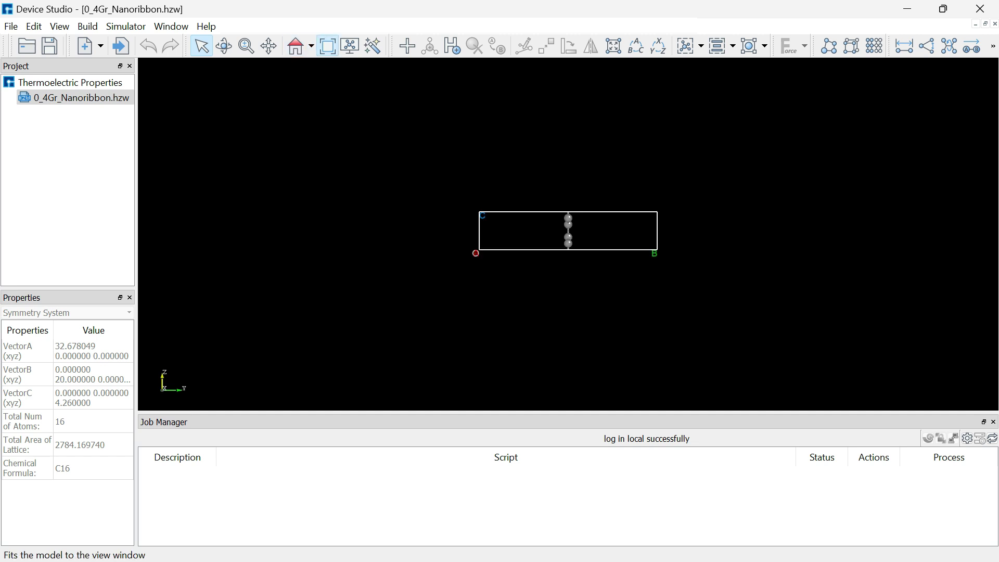
{"action": "left_click", "coordinate": [312, 46]}
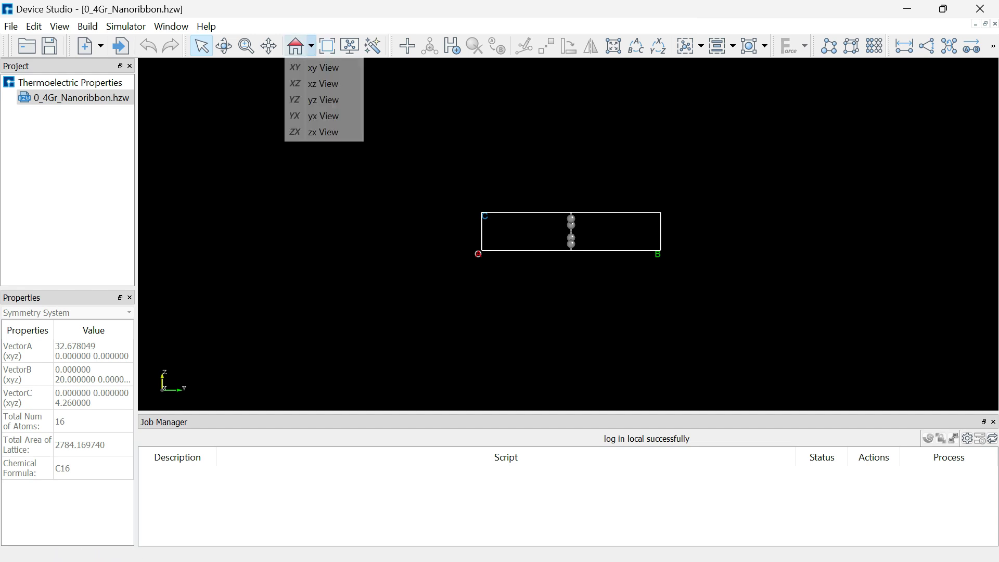
{"action": "left_click", "coordinate": [323, 132]}
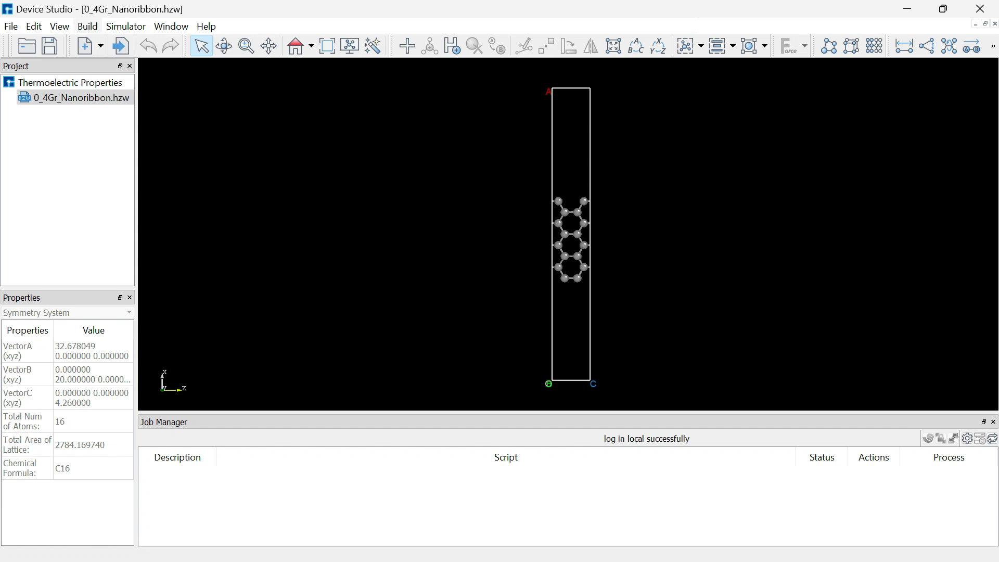
Redefine the nanoribbon crystal with the c component of vector w set to 5, preview it and build it
{"action": "left_click", "coordinate": [88, 26]}
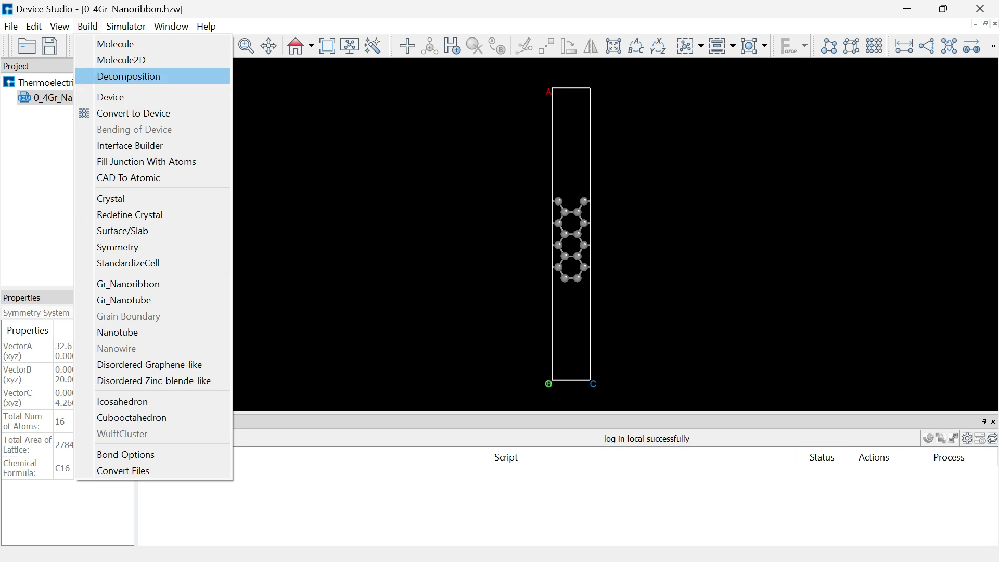
{"action": "left_click", "coordinate": [129, 214]}
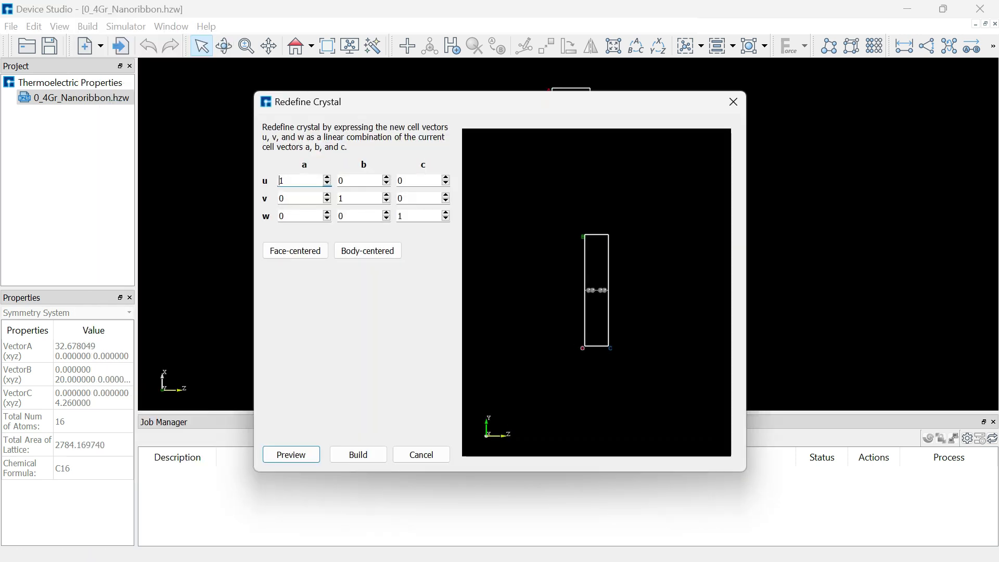
{"action": "left_click", "coordinate": [409, 216]}
{"action": "key", "text": "BackSpace"}
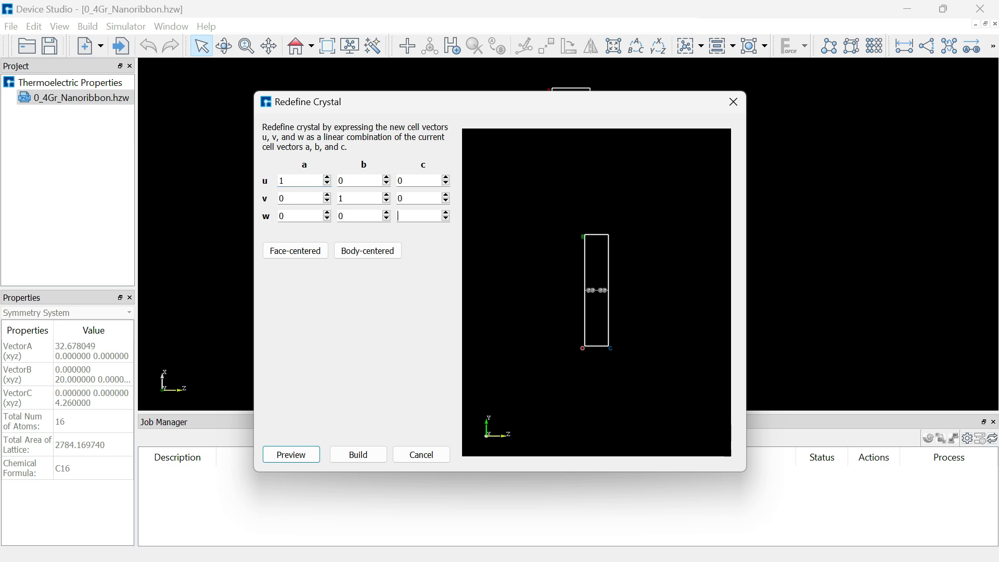
{"action": "type", "text": "5"}
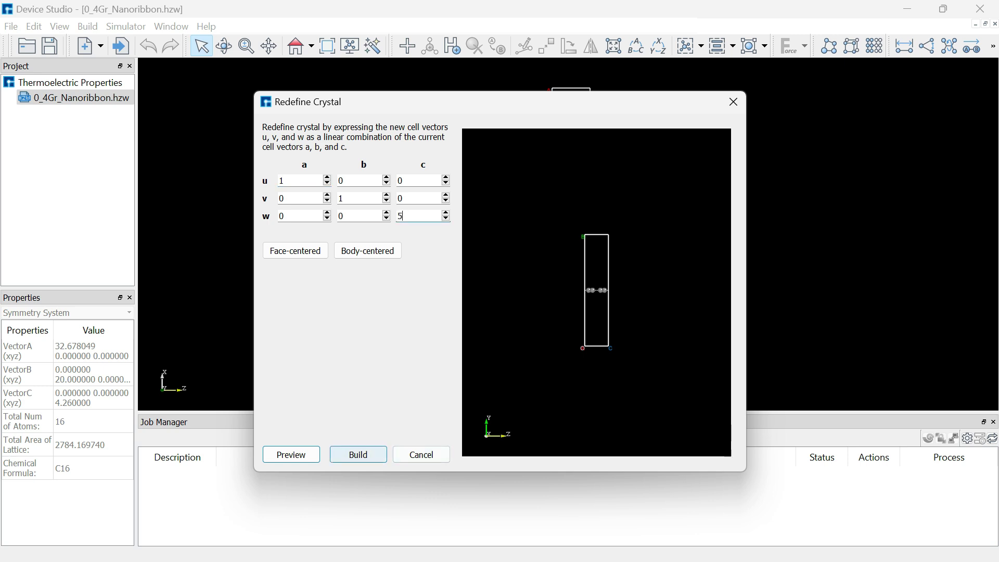
{"action": "left_click", "coordinate": [291, 454]}
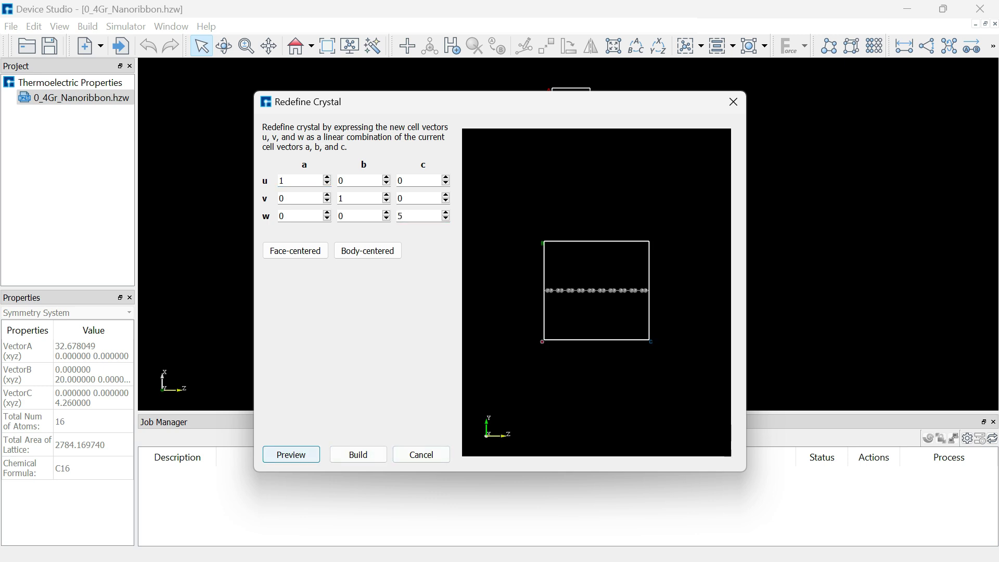
{"action": "left_click", "coordinate": [358, 455]}
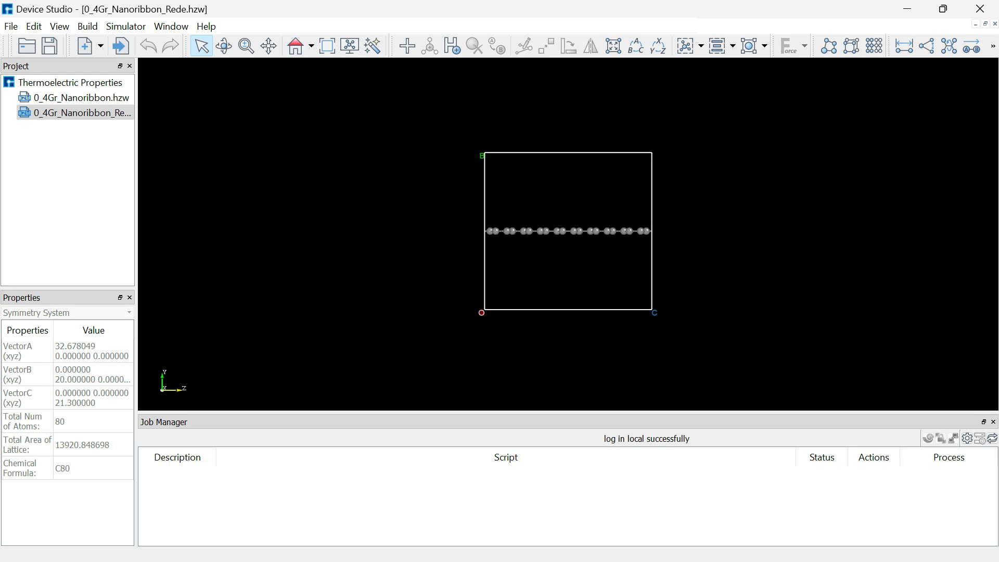
{"action": "left_click", "coordinate": [311, 46]}
{"action": "left_click", "coordinate": [312, 132]}
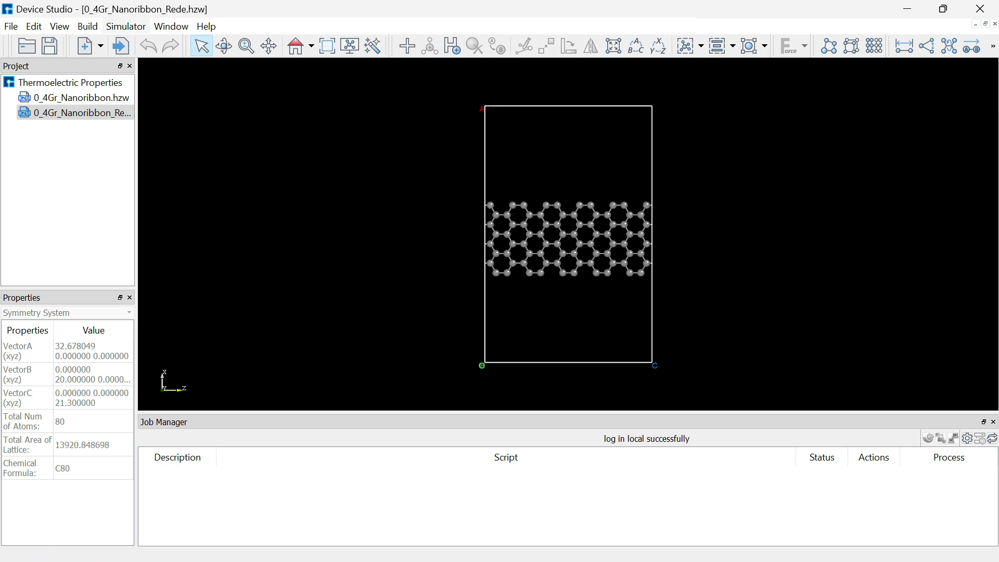
Start a Nanodcal SCF calculation for the redefined nanoribbon and review the exchange correlation options, keeping LDA_PZ81
{"action": "left_click", "coordinate": [125, 26]}
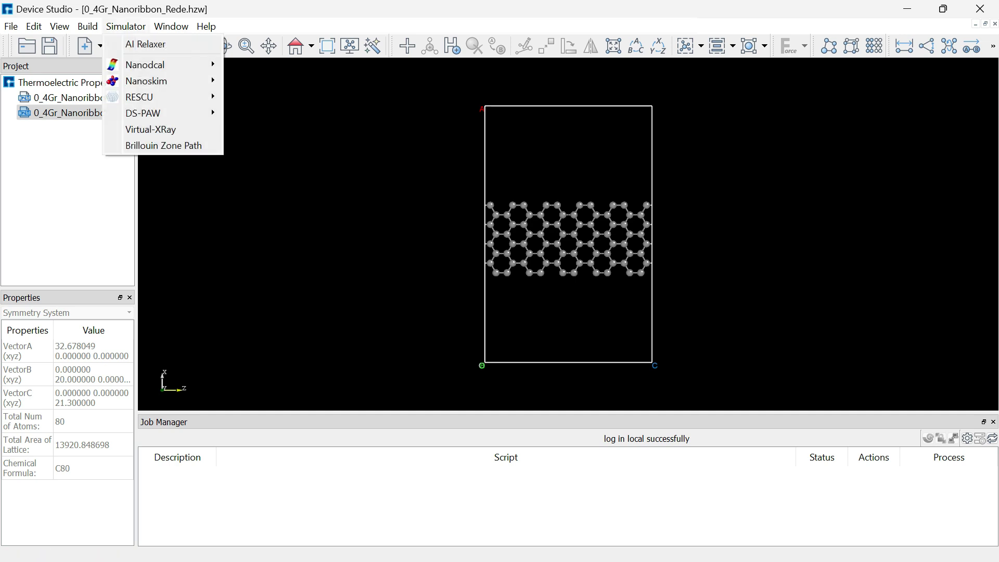
{"action": "mouse_move", "coordinate": [151, 65]}
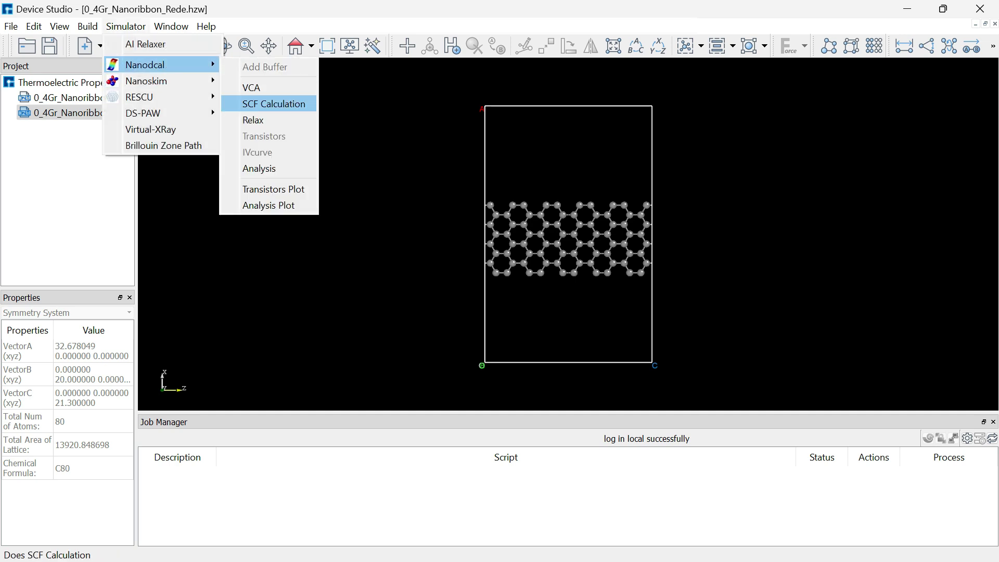
{"action": "left_click", "coordinate": [274, 103]}
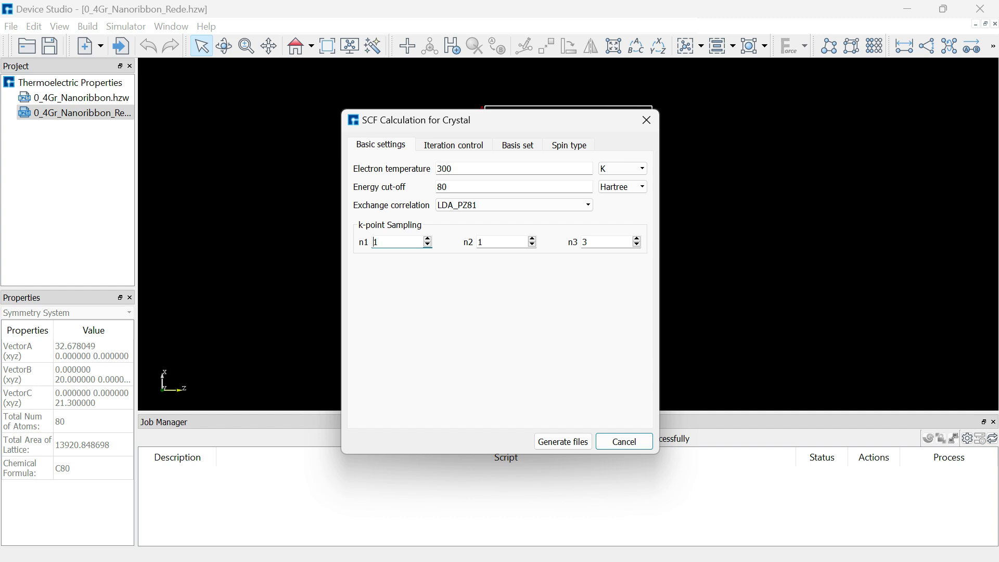
{"action": "left_click_drag", "start_coordinate": [342, 110], "coordinate": [276, 104]}
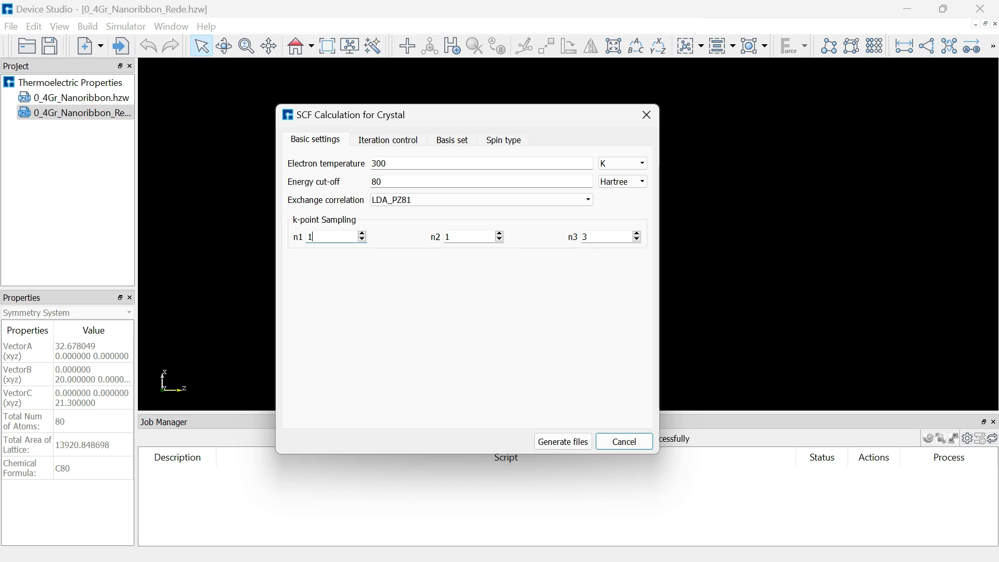
{"action": "left_click", "coordinate": [481, 200]}
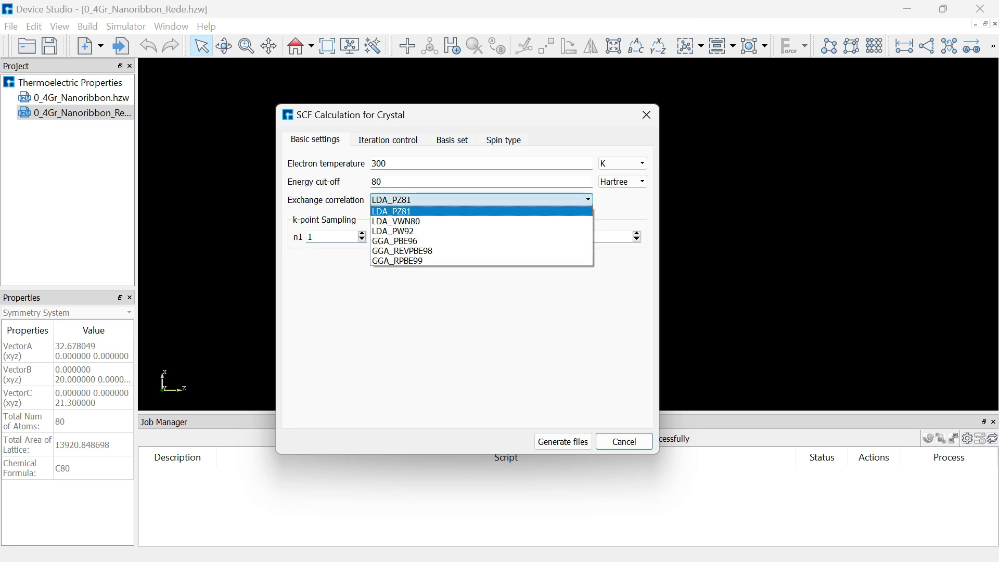
{"action": "left_click", "coordinate": [481, 200]}
{"action": "left_click", "coordinate": [482, 200]}
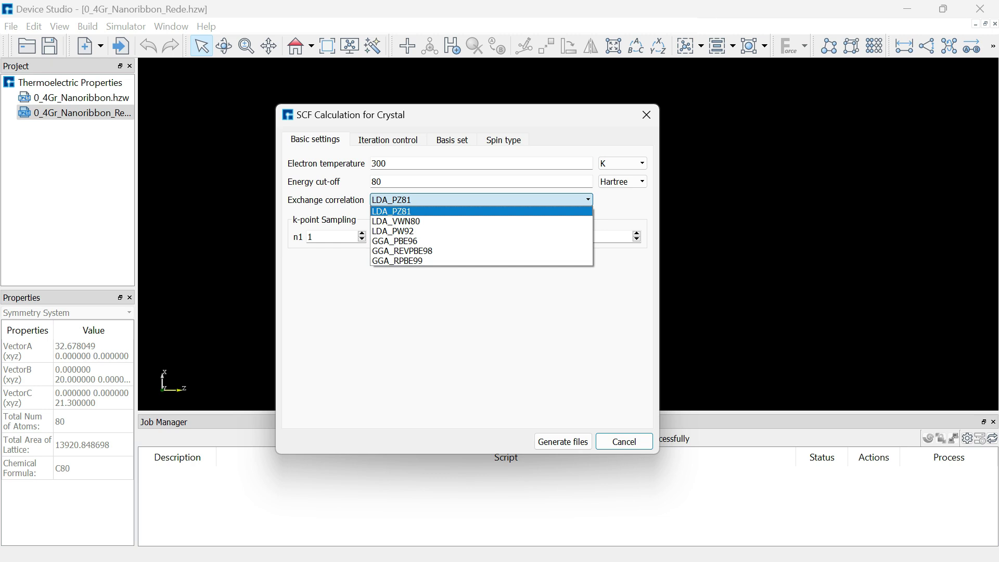
{"action": "key", "text": "Escape"}
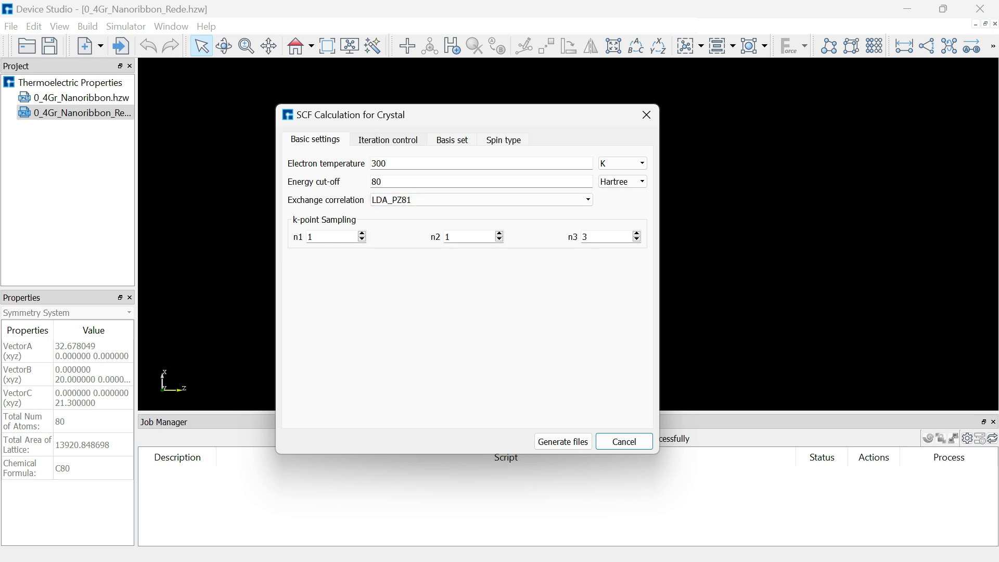
Review the SCF calculation's iteration control, basis set and spin type settings, including the LDA+U option and spin type choices
{"action": "key", "text": "ctrl+Tab"}
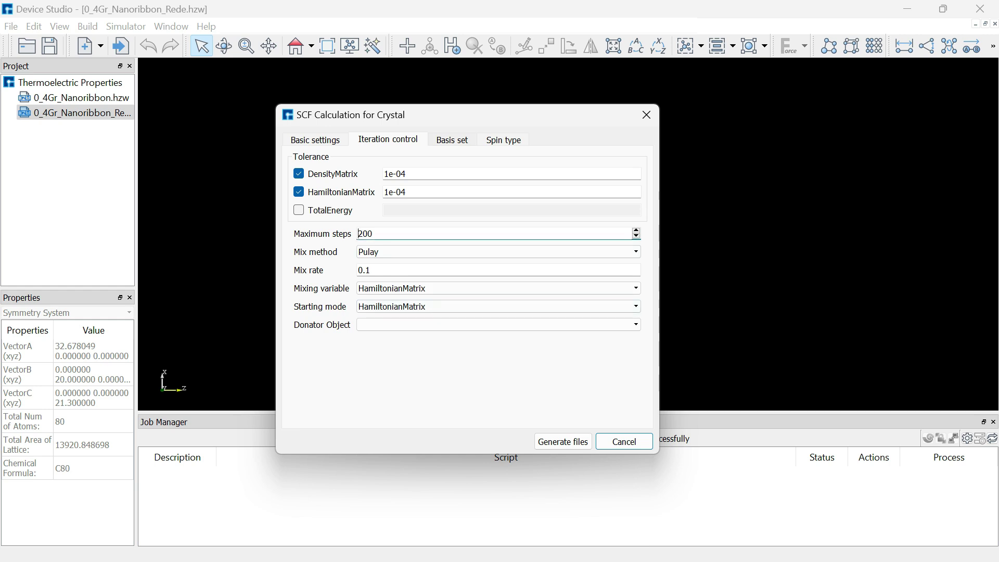
{"action": "key", "text": "ctrl+Tab"}
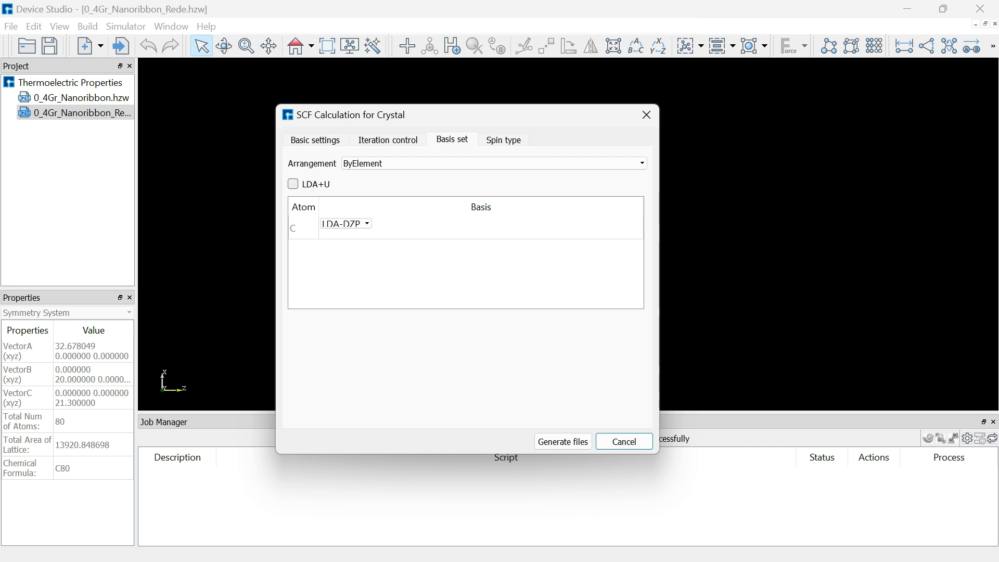
{"action": "key", "text": "space"}
{"action": "key", "text": "space"}
{"action": "key", "text": "ctrl+Tab"}
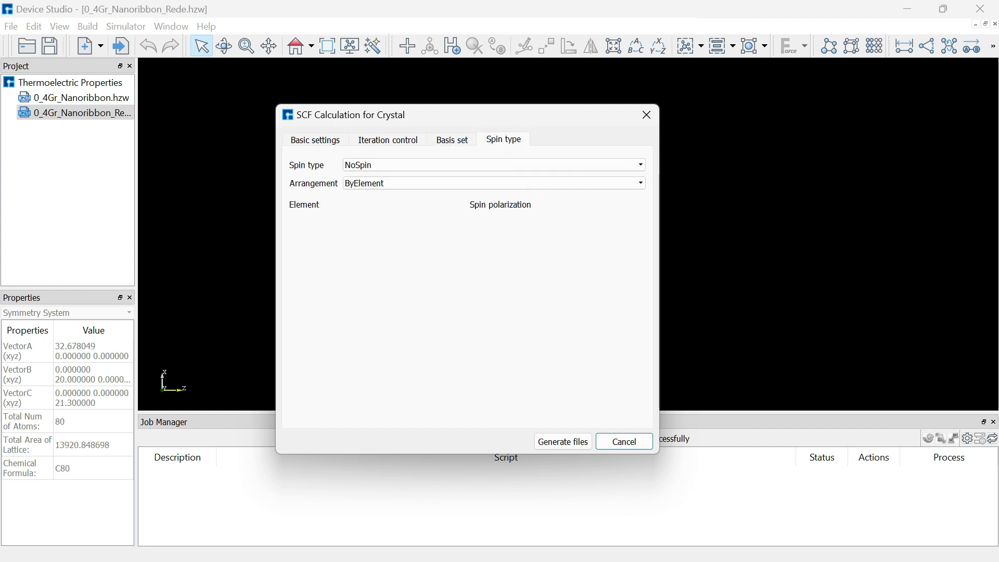
{"action": "key", "text": "alt+Down"}
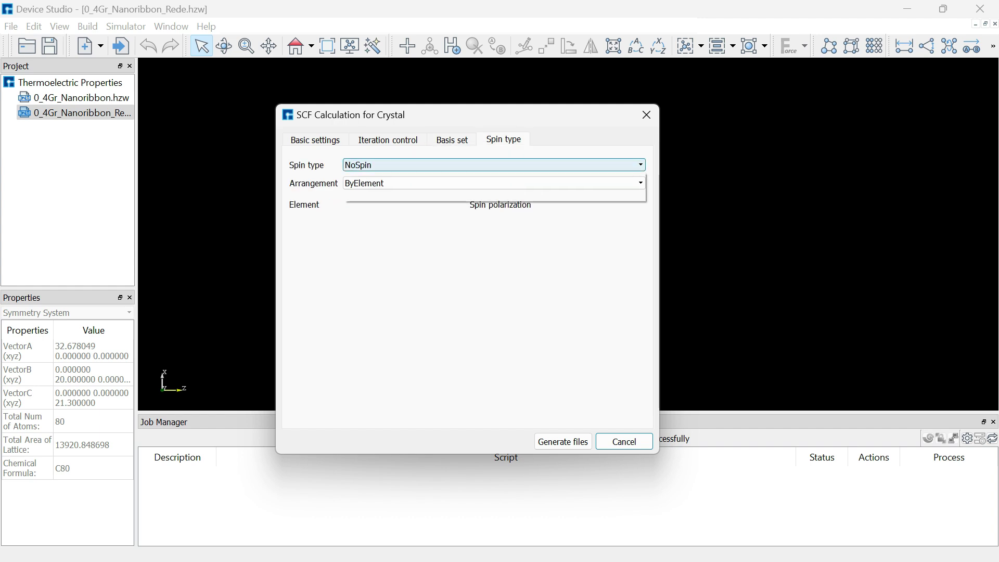
{"action": "key", "text": "Escape"}
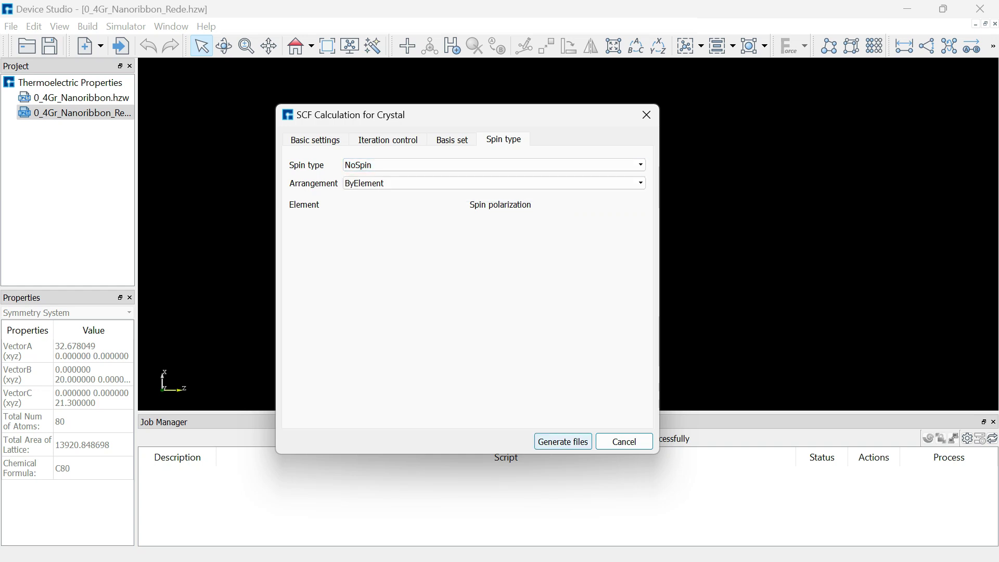
Generate the SCF calculation input files and select scf.input in the project
{"action": "left_click", "coordinate": [563, 442]}
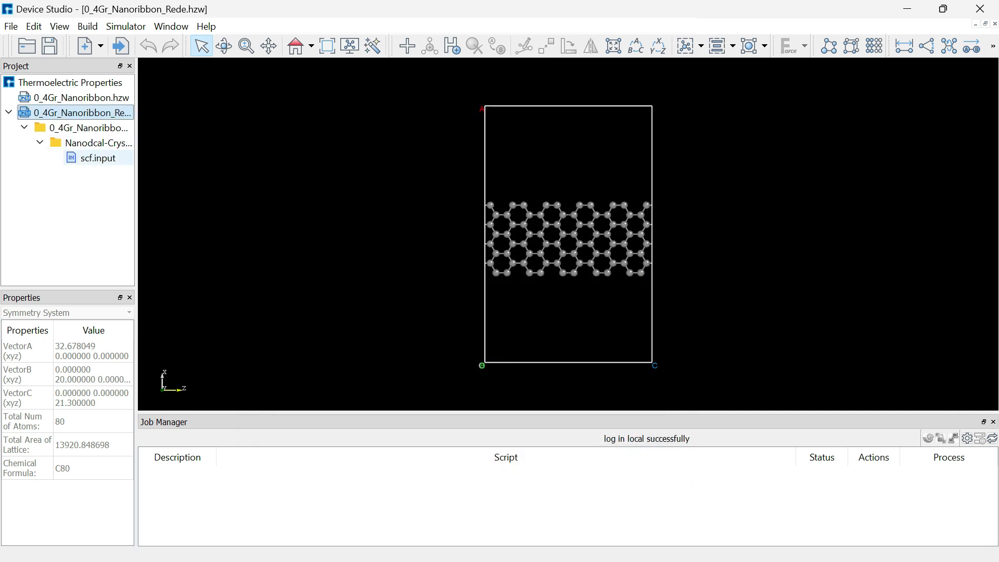
{"action": "left_click", "coordinate": [98, 158]}
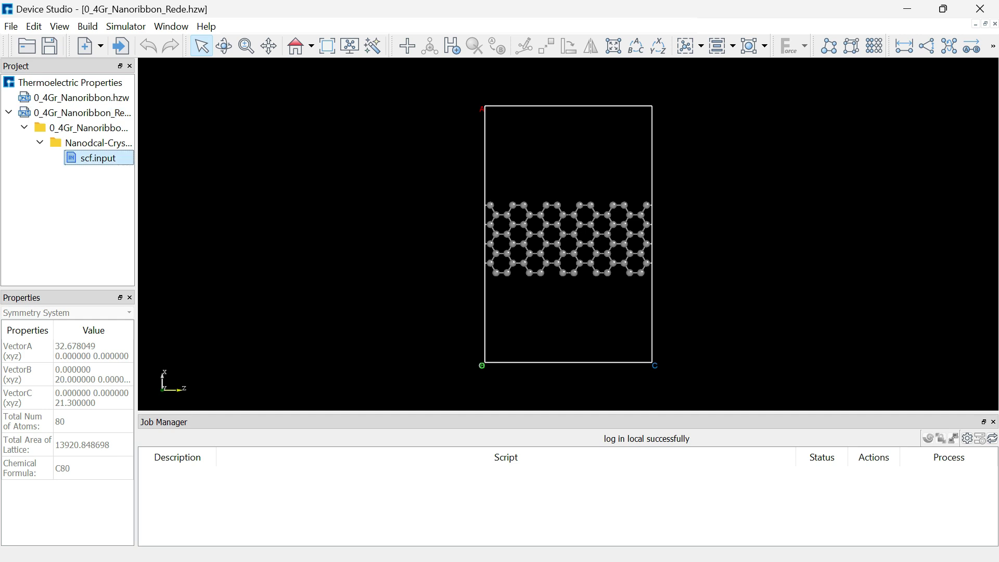
Open scf.input in an enlarged text view and read through its basic settings, iteration control and basis set sections
{"action": "right_click", "coordinate": [115, 159]}
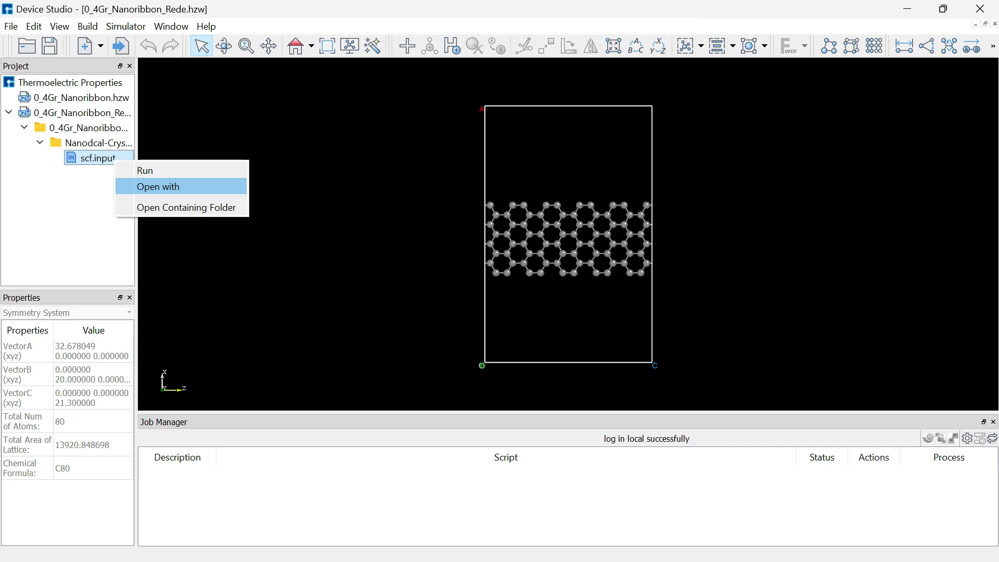
{"action": "key", "text": "Return"}
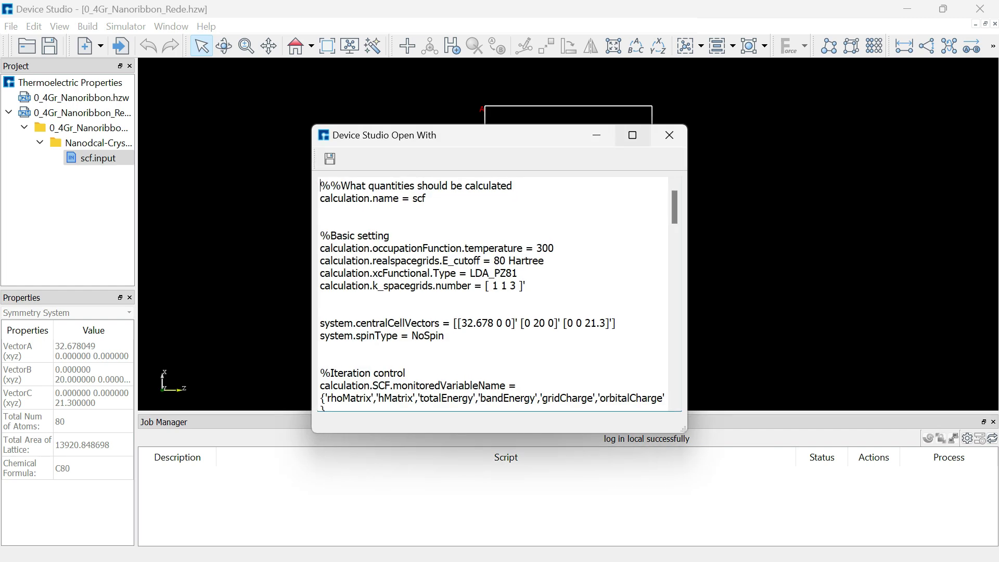
{"action": "left_click", "coordinate": [632, 135]}
{"action": "scroll", "coordinate": [633, 135], "scroll_direction": "up", "scroll_amount": 3}
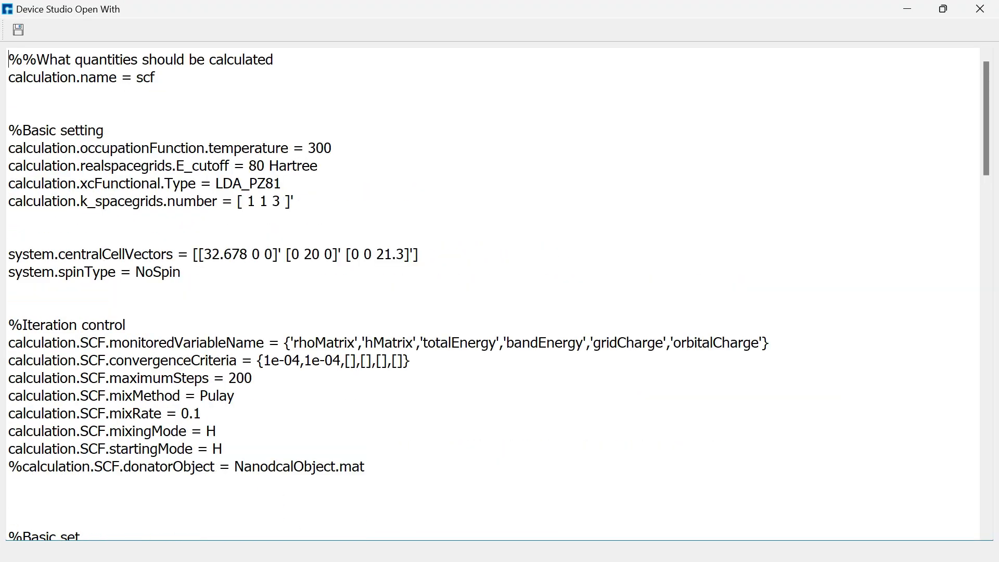
{"action": "scroll", "coordinate": [494, 292], "scroll_direction": "down", "scroll_amount": 10}
{"action": "scroll", "coordinate": [494, 291], "scroll_direction": "up", "scroll_amount": 10}
{"action": "left_click_drag", "start_coordinate": [499, 13], "coordinate": [359, 1]}
{"action": "scroll", "coordinate": [493, 294], "scroll_direction": "down", "scroll_amount": 10}
{"action": "scroll", "coordinate": [493, 294], "scroll_direction": "up", "scroll_amount": 10}
Check the spin type, mix rate and atom coordinate entries in scf.input, and close the file without editing it
{"action": "key", "text": "shift+Left"}
{"action": "key", "text": "shift+Left"}
{"action": "key", "text": "shift+Left"}
{"action": "key", "text": "shift+Left"}
{"action": "key", "text": "shift+Left"}
{"action": "key", "text": "shift+Left"}
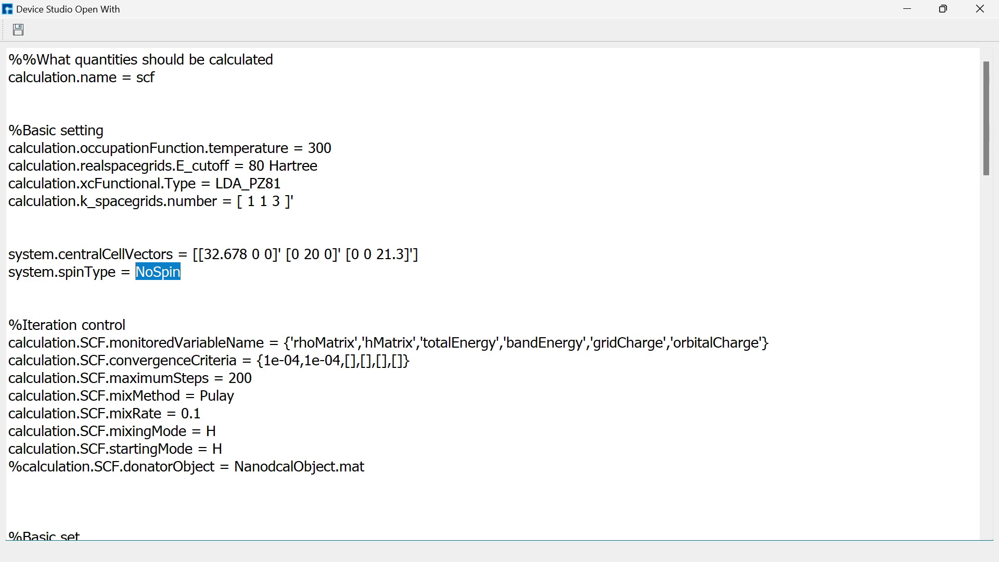
{"action": "left_click_drag", "start_coordinate": [202, 414], "coordinate": [167, 413]}
{"action": "scroll", "coordinate": [493, 294], "scroll_direction": "down", "scroll_amount": 20}
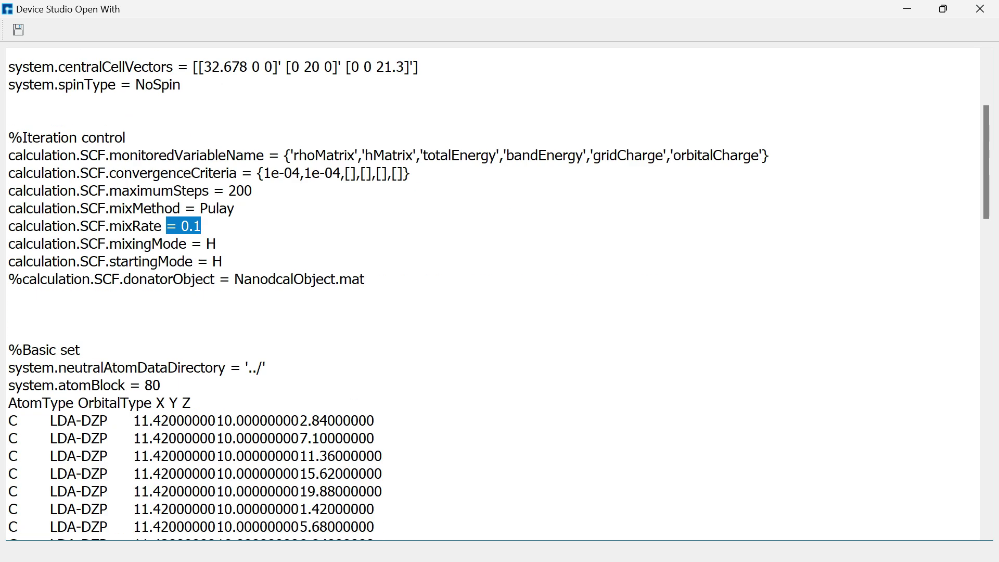
{"action": "scroll", "coordinate": [499, 290], "scroll_direction": "up", "scroll_amount": 20}
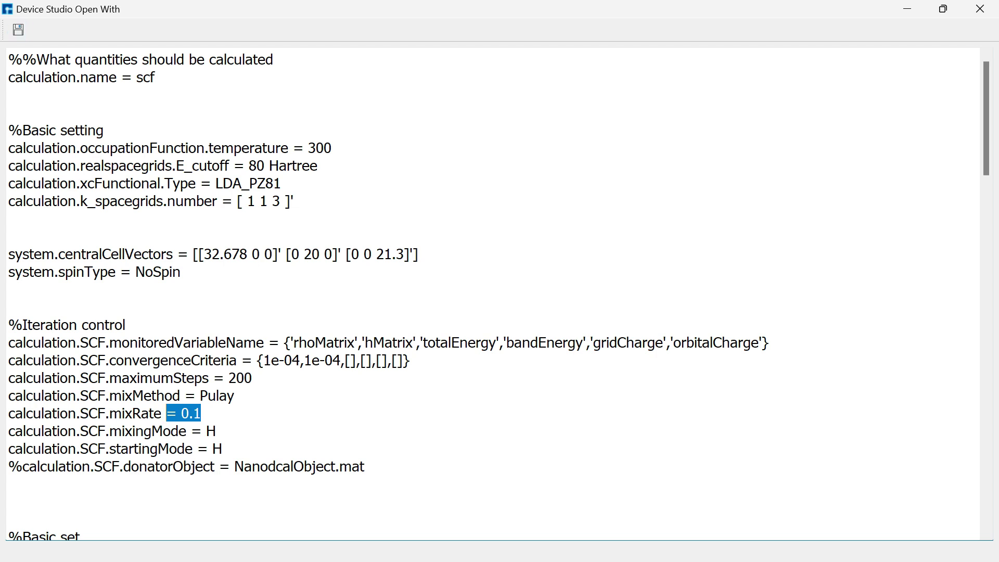
{"action": "left_click", "coordinate": [980, 9]}
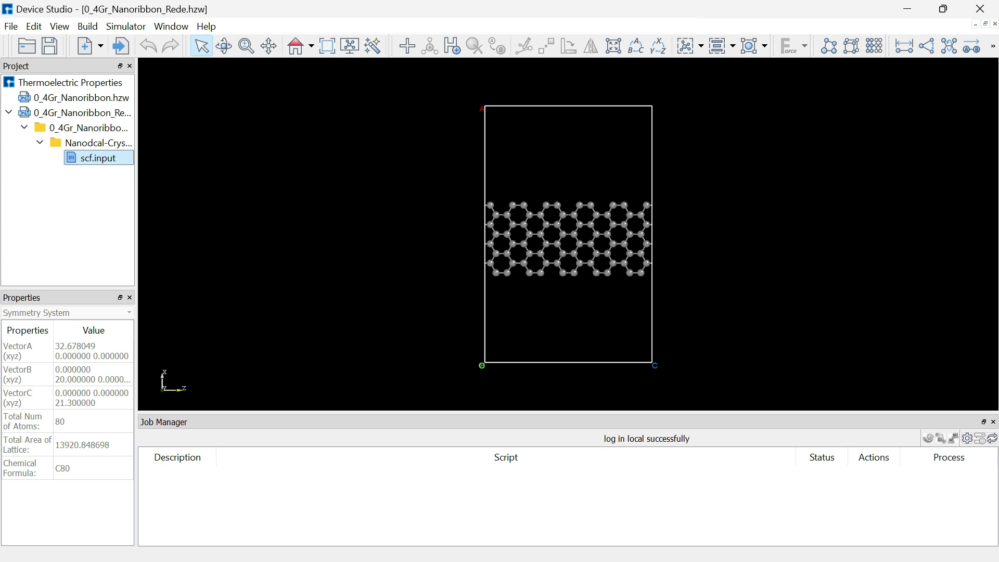
Run scf.input on the MyComputer gateway, close its job status window and select the job in the job list
{"action": "right_click", "coordinate": [97, 159]}
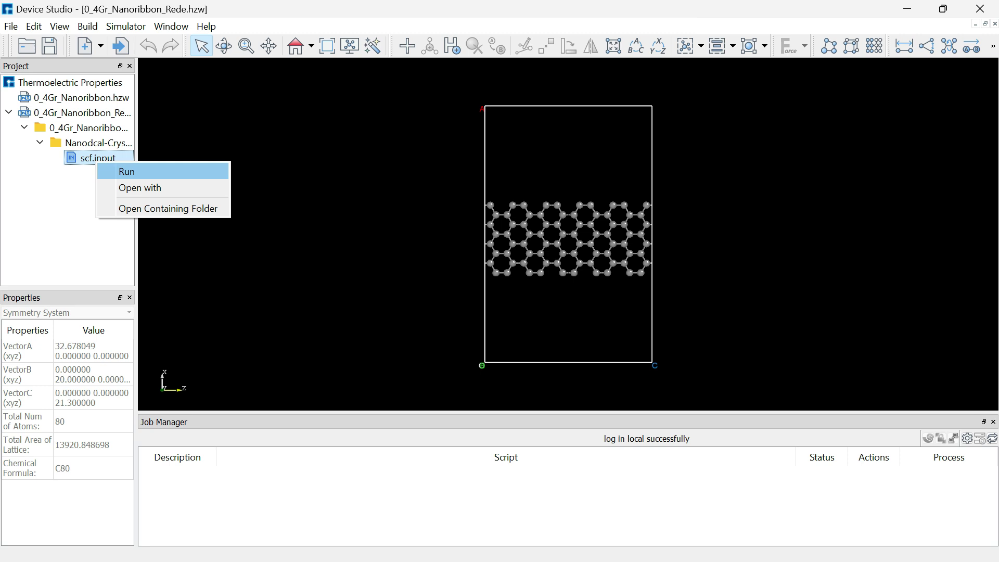
{"action": "key", "text": "Return"}
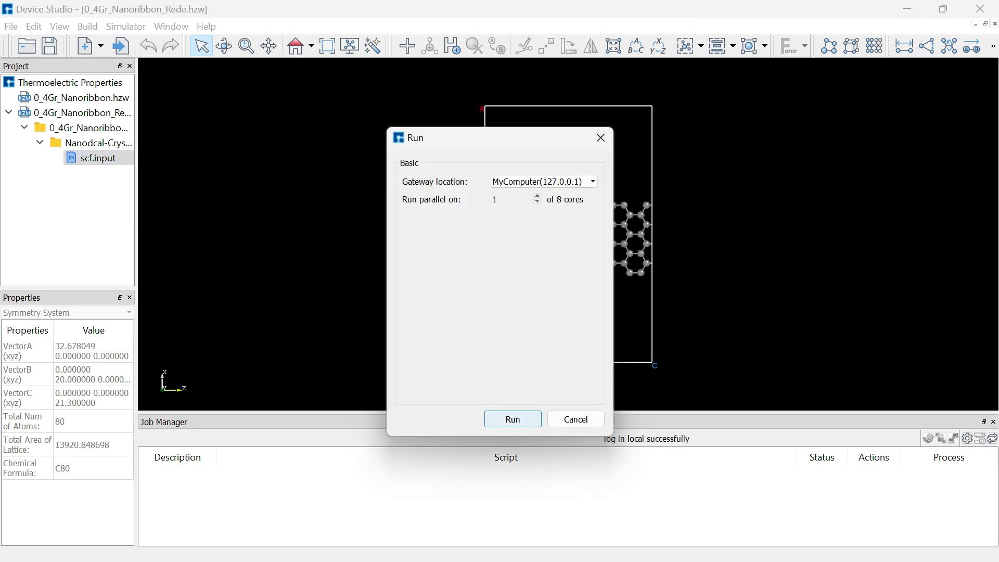
{"action": "key", "text": "alt+space"}
{"action": "key", "text": "Escape"}
{"action": "left_click", "coordinate": [513, 419]}
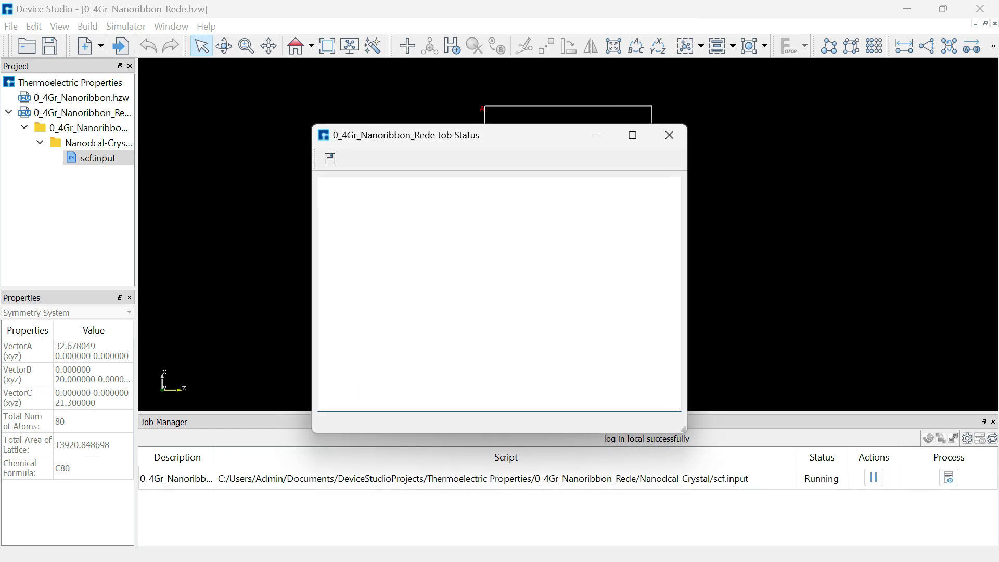
{"action": "left_click_drag", "start_coordinate": [439, 131], "coordinate": [403, 99]}
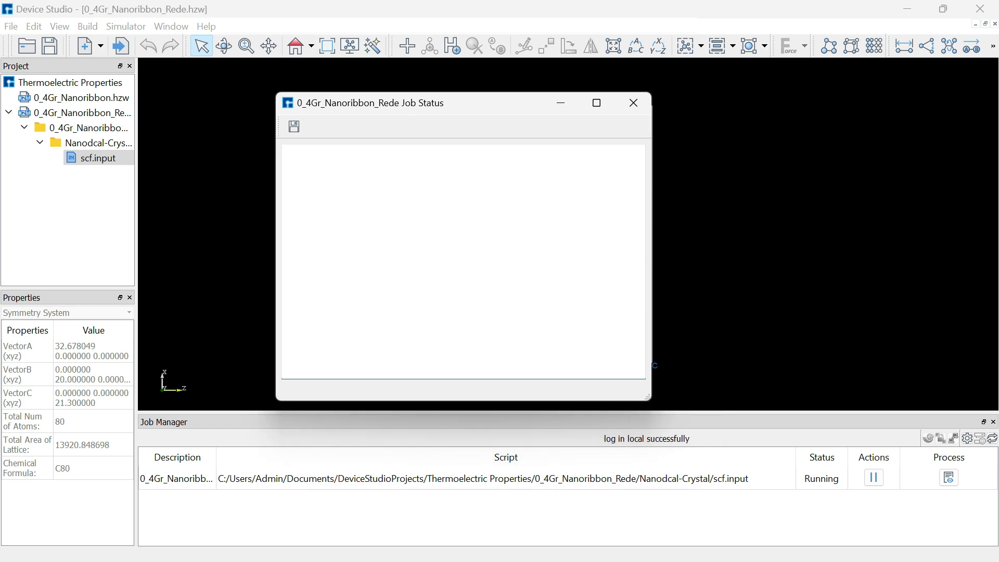
{"action": "left_click", "coordinate": [633, 103]}
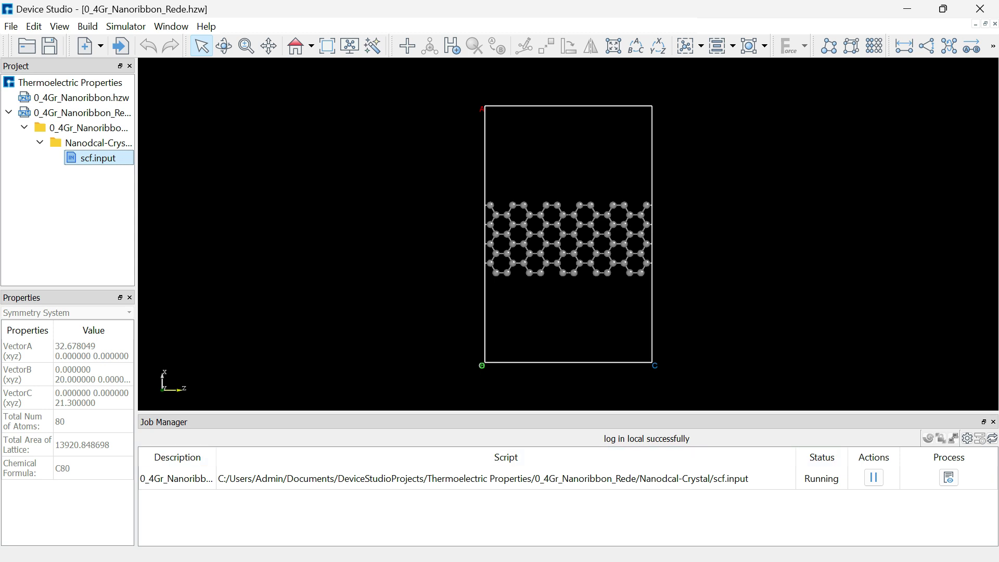
{"action": "left_click", "coordinate": [506, 478]}
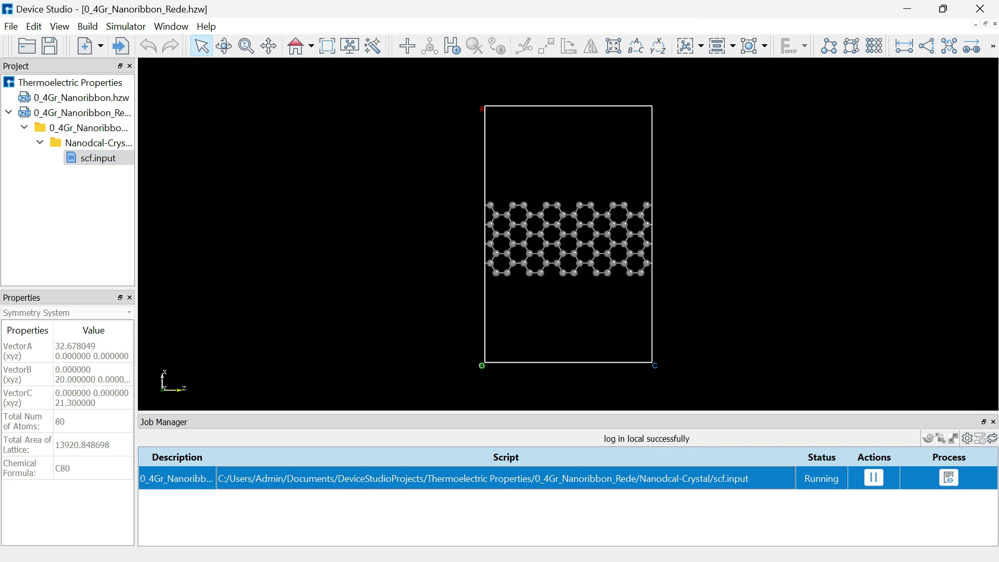
Activate the redefined nanoribbon structure and open the Nanodcal post-SCF Analysis setup for it
{"action": "left_click", "coordinate": [567, 320]}
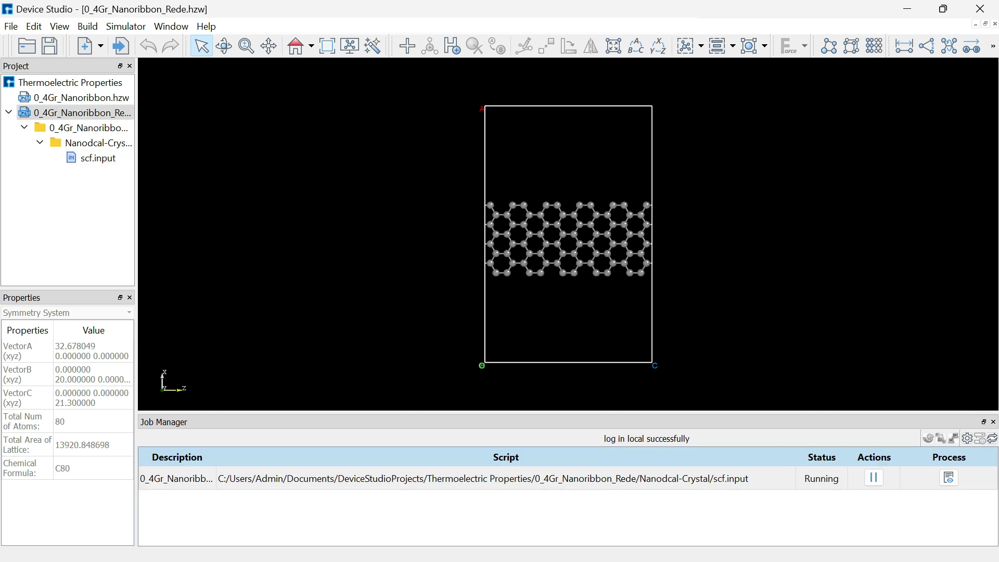
{"action": "scroll", "coordinate": [568, 234], "scroll_direction": "down", "scroll_amount": 4}
{"action": "scroll", "coordinate": [569, 234], "scroll_direction": "up", "scroll_amount": 5}
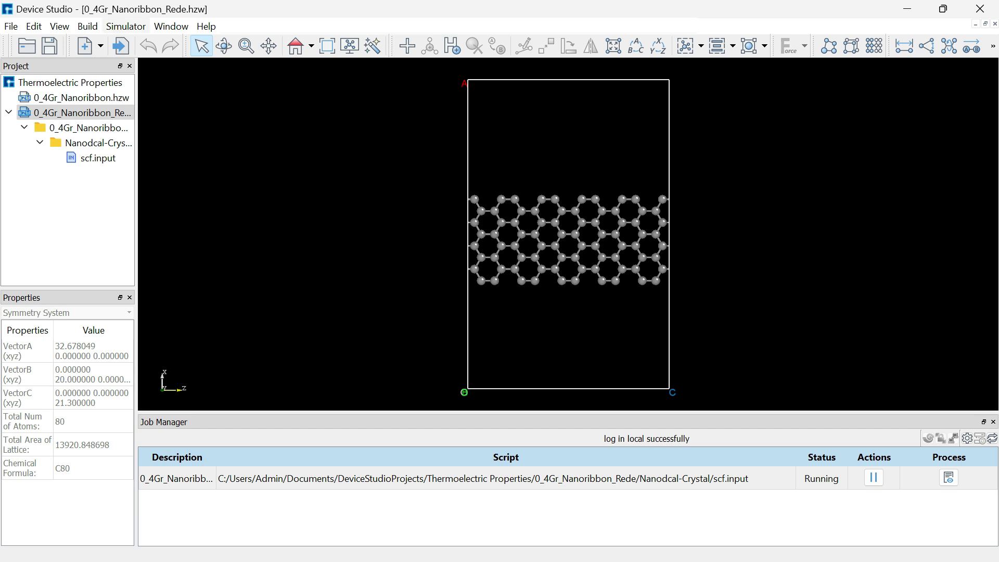
{"action": "left_click", "coordinate": [88, 26]}
{"action": "mouse_move", "coordinate": [126, 26]}
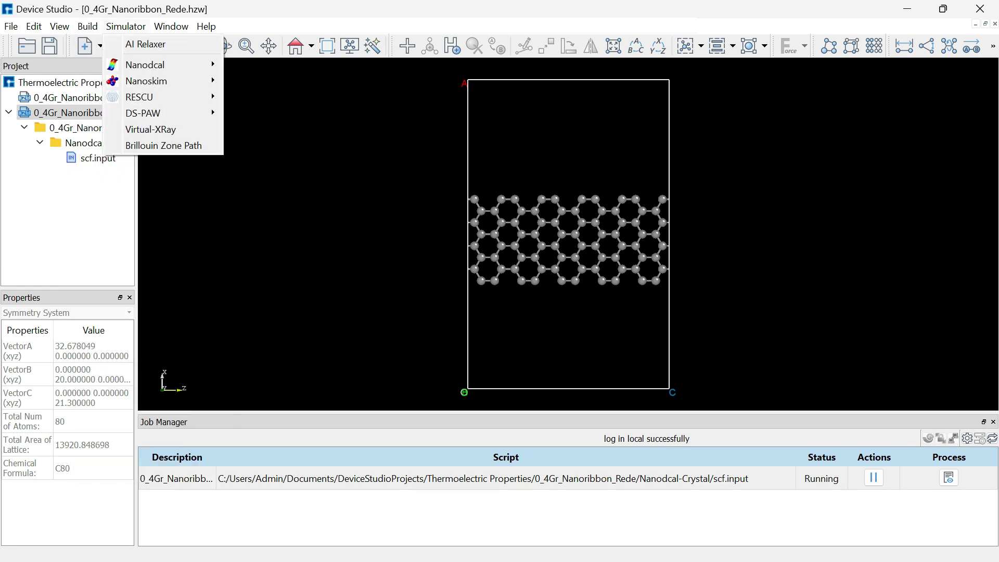
{"action": "left_click", "coordinate": [126, 26]}
{"action": "left_click", "coordinate": [125, 26]}
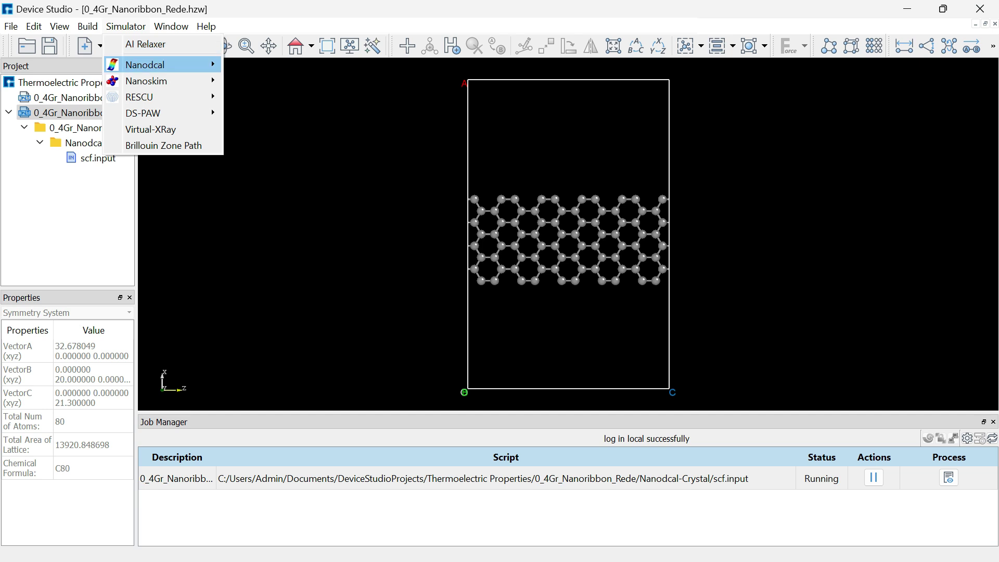
{"action": "mouse_move", "coordinate": [145, 65]}
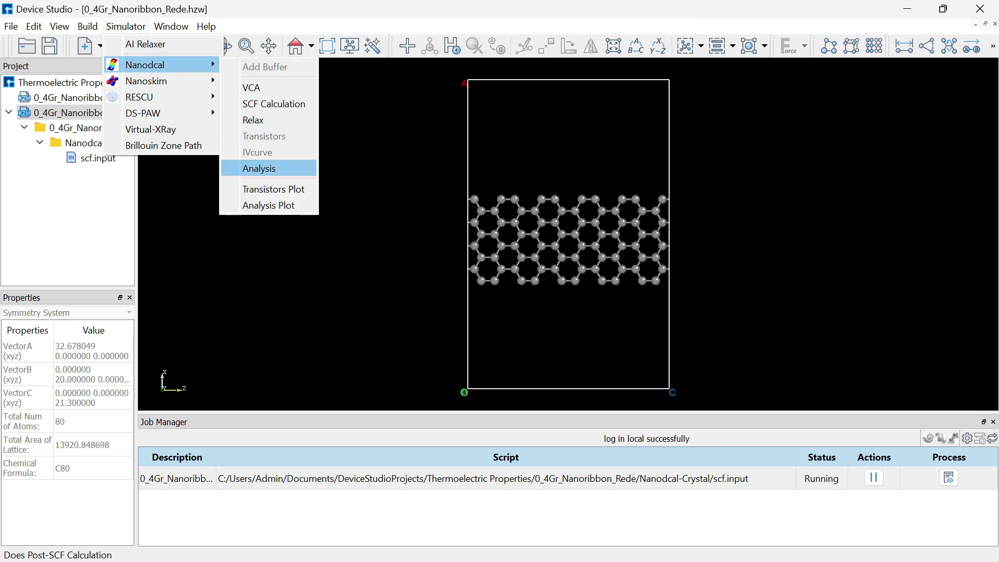
{"action": "left_click", "coordinate": [258, 168]}
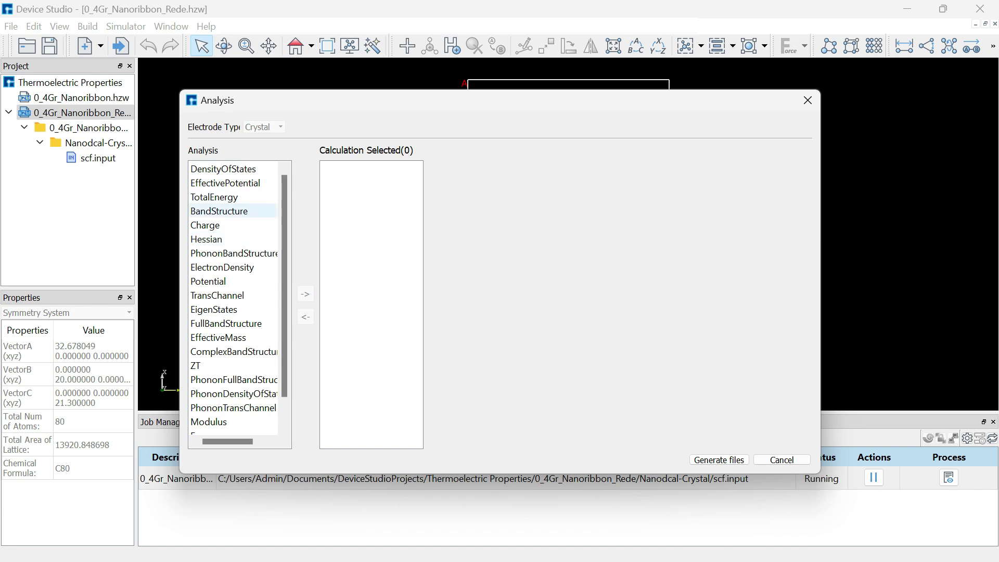
Add BandStructure, Hessian and PhononBandStructure to the selected calculations and generate their input files
{"action": "double_click", "coordinate": [229, 210]}
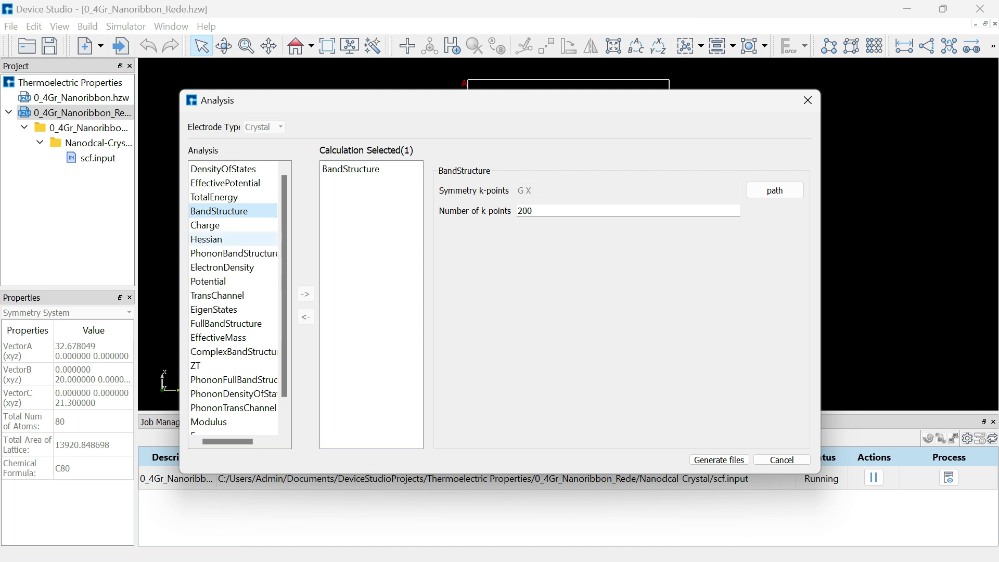
{"action": "double_click", "coordinate": [229, 239]}
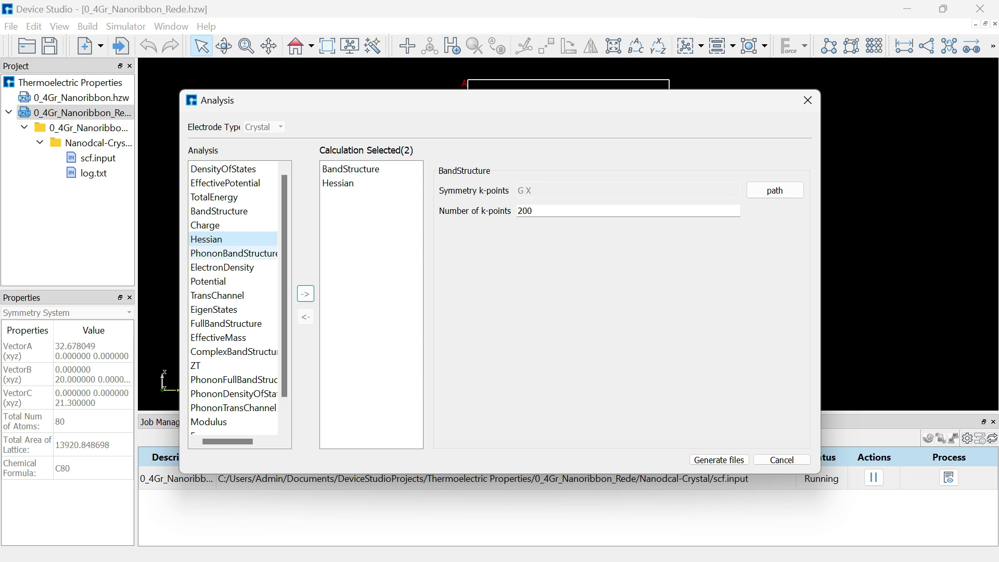
{"action": "double_click", "coordinate": [233, 254]}
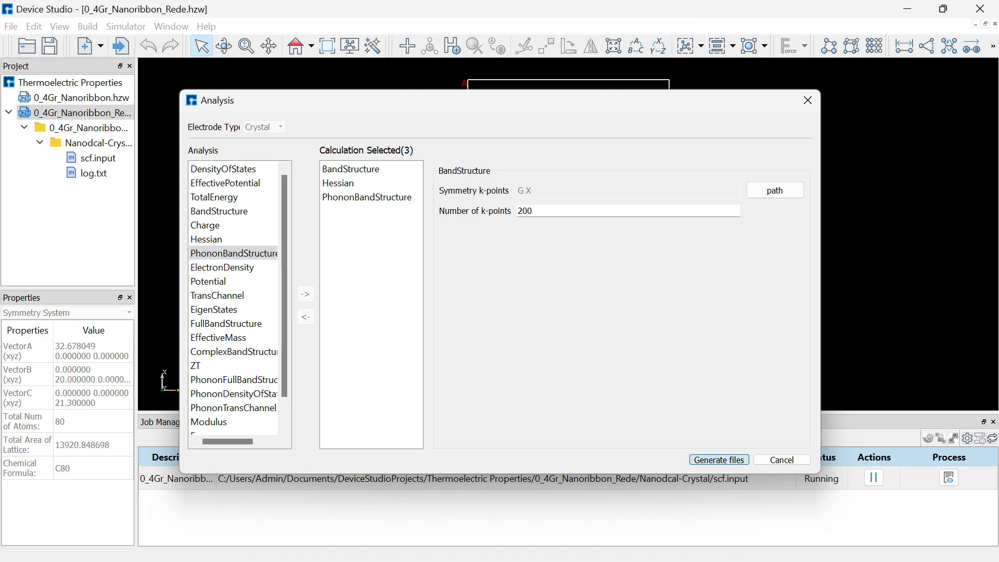
{"action": "left_click", "coordinate": [719, 460]}
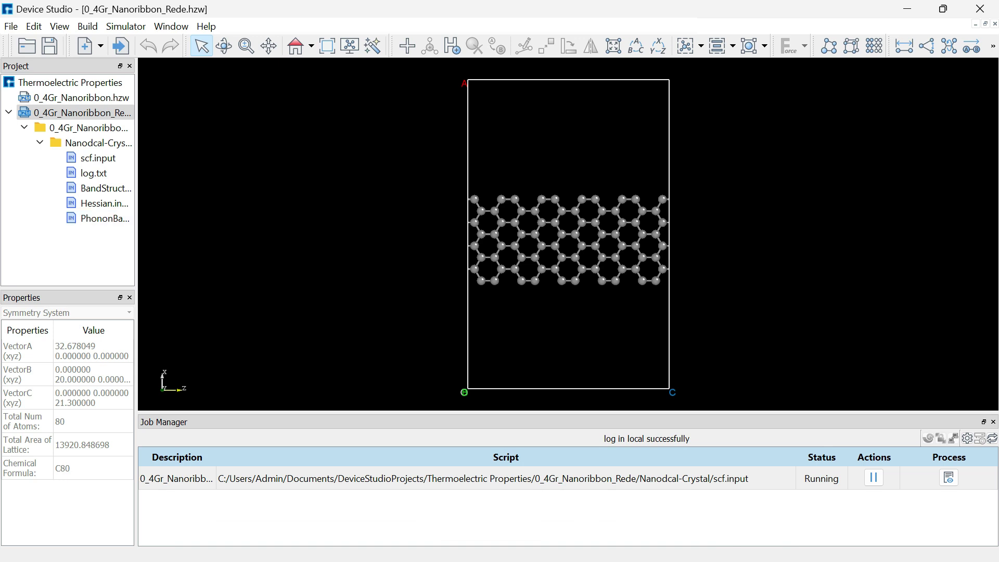
Widen the project tree to show full file names, and open log.txt to check the SCF calculation's progress
{"action": "left_click_drag", "start_coordinate": [136, 208], "coordinate": [216, 208]}
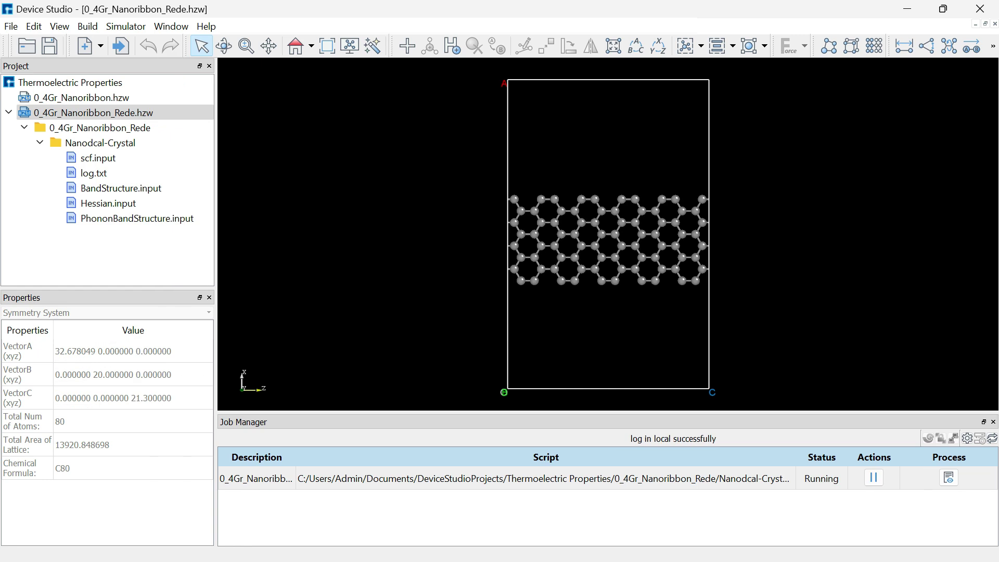
{"action": "left_click", "coordinate": [117, 173]}
{"action": "right_click", "coordinate": [117, 172]}
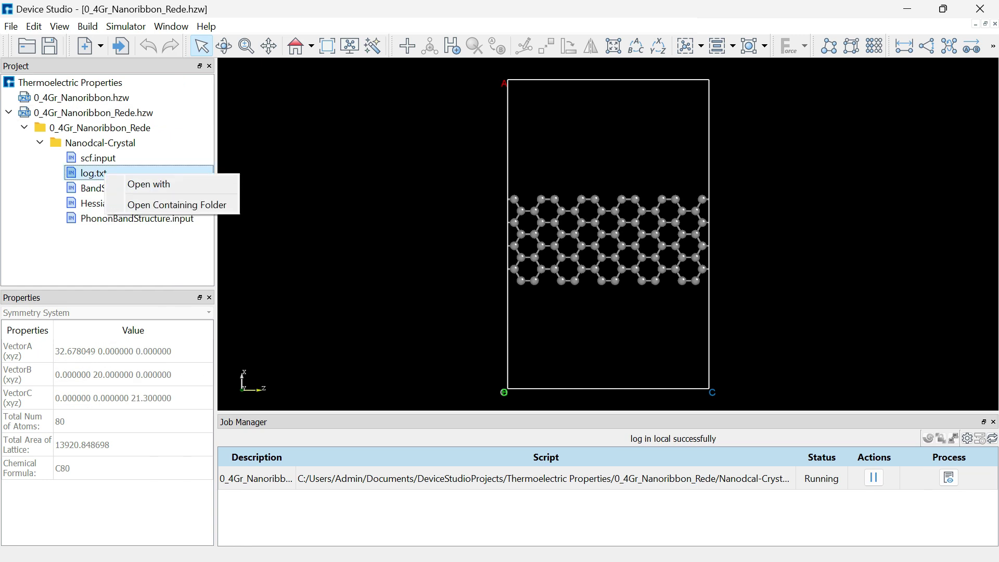
{"action": "left_click", "coordinate": [146, 183]}
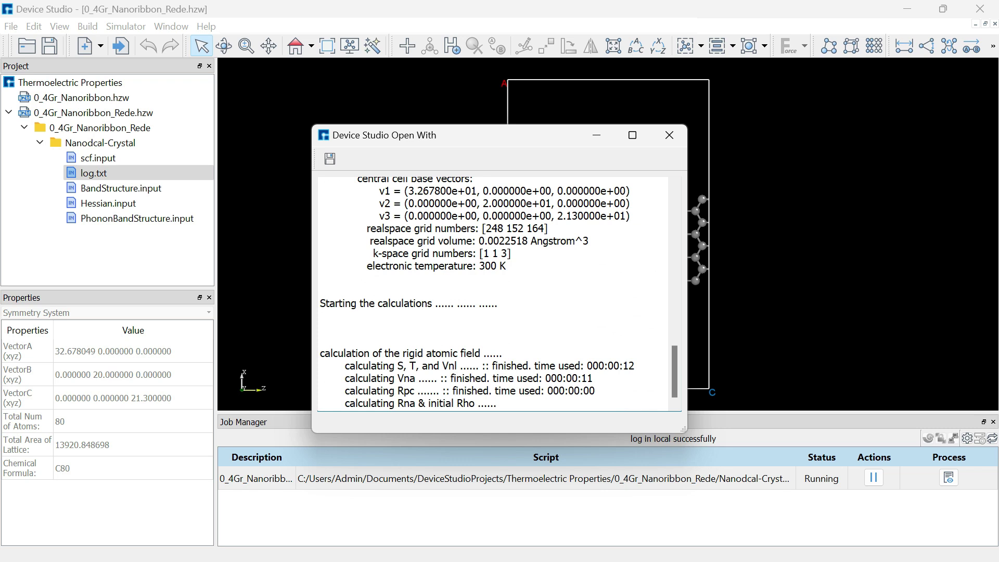
{"action": "left_click", "coordinate": [670, 136]}
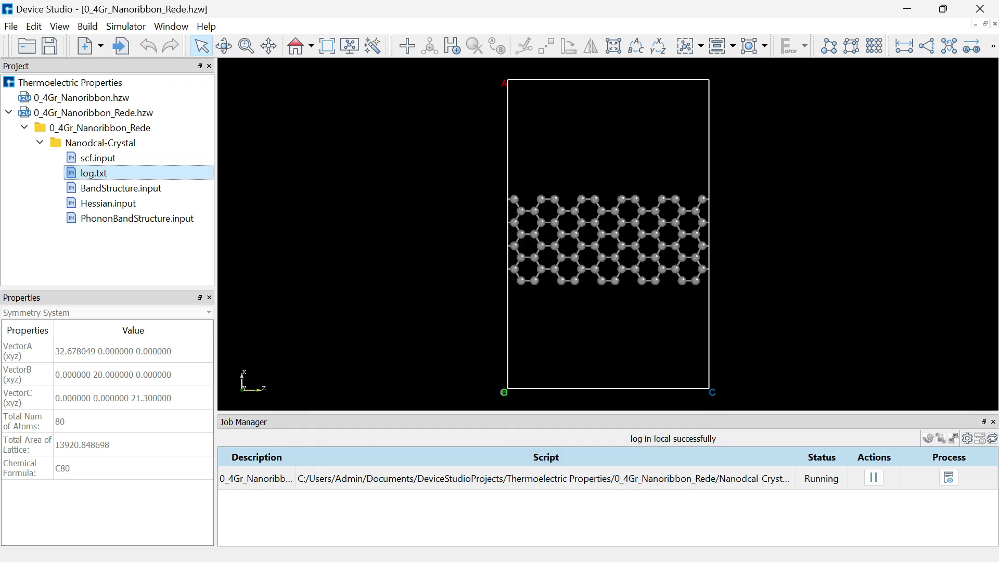
Open BandStructure.input to review its symmetry k-points, their coordinates and the number of k-points, and close it
{"action": "left_click", "coordinate": [151, 188]}
{"action": "right_click", "coordinate": [152, 189]}
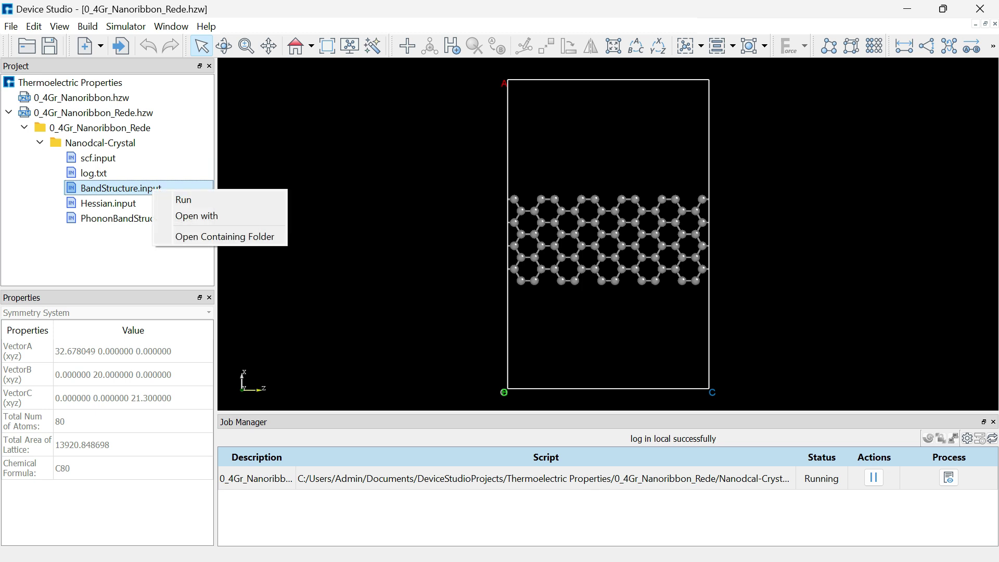
{"action": "left_click", "coordinate": [196, 215]}
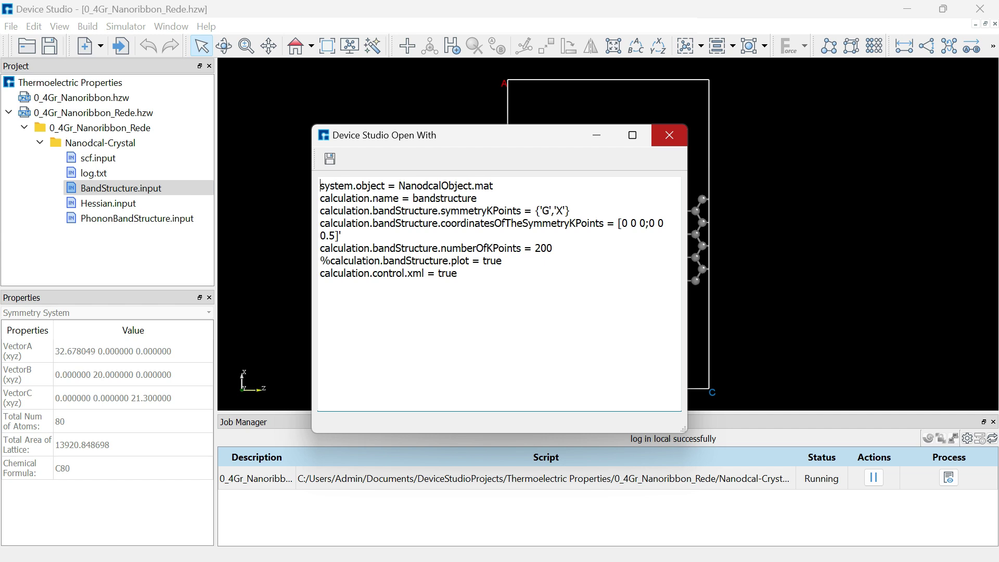
{"action": "left_click", "coordinate": [669, 135]}
Open Hessian.input to review its delta, order and primitive cell vectors, and close it
{"action": "left_click", "coordinate": [108, 203]}
{"action": "right_click", "coordinate": [133, 203]}
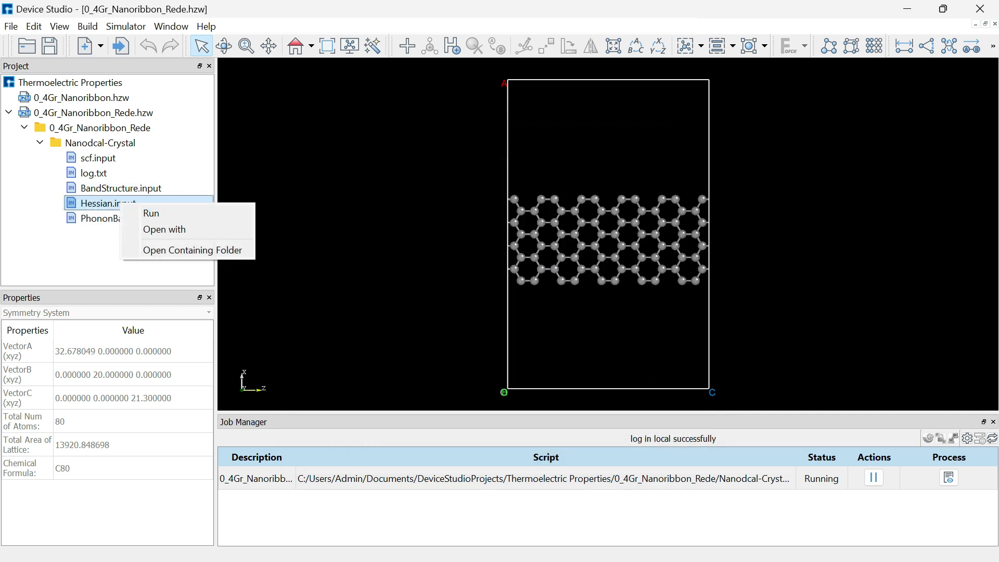
{"action": "left_click", "coordinate": [157, 228]}
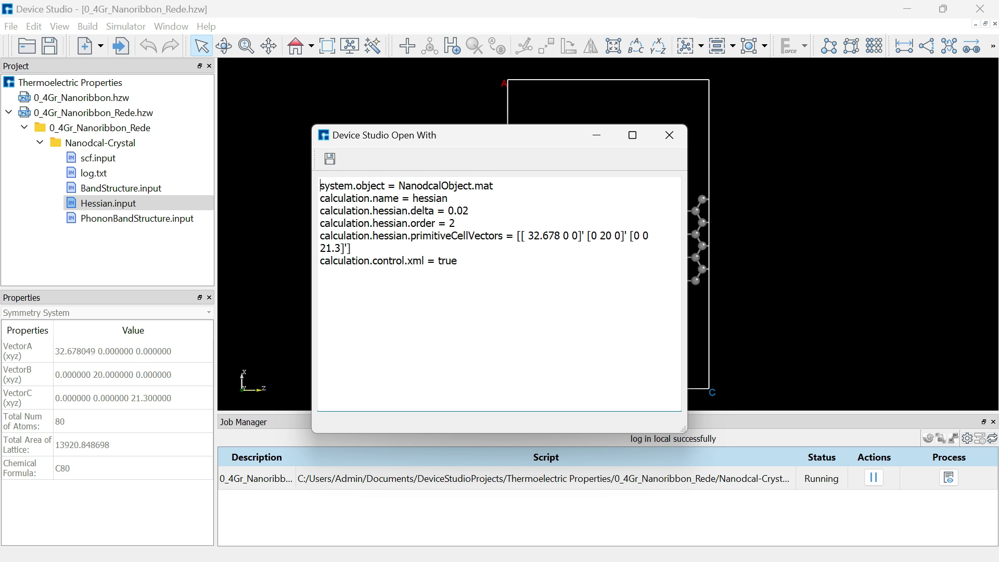
{"action": "left_click", "coordinate": [670, 135]}
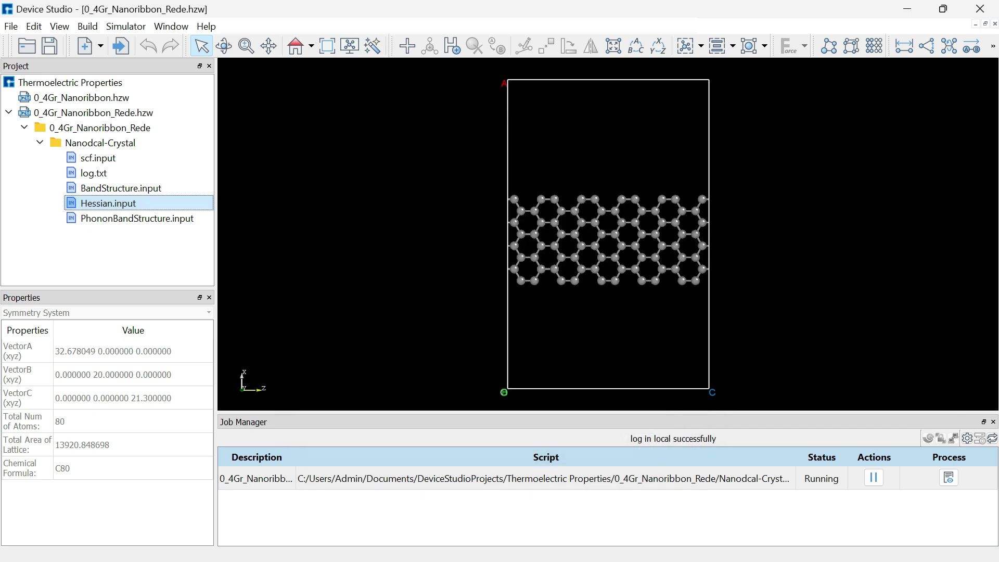
{"action": "left_click", "coordinate": [137, 219]}
{"action": "right_click", "coordinate": [166, 220]}
{"action": "left_click", "coordinate": [196, 231]}
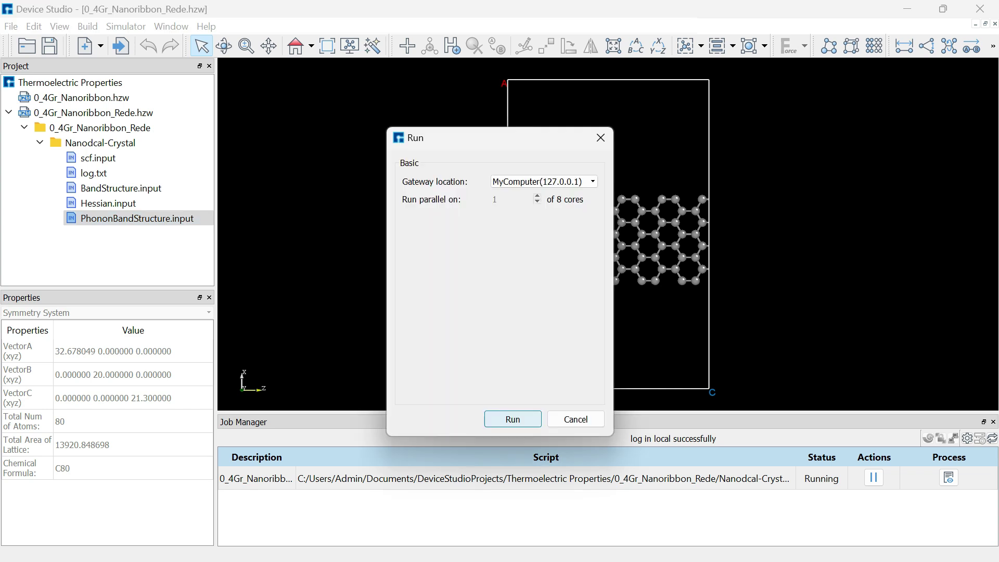
{"action": "left_click", "coordinate": [600, 138]}
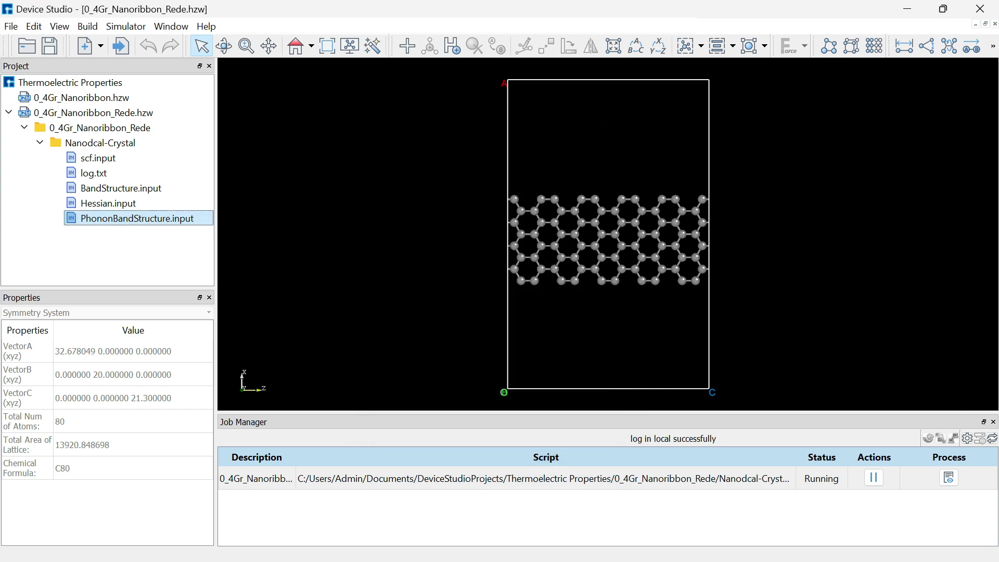
Open PhononBandStructure.input to review its symmetry k-points, their coordinates and the number of k-points, and close it
{"action": "right_click", "coordinate": [177, 213]}
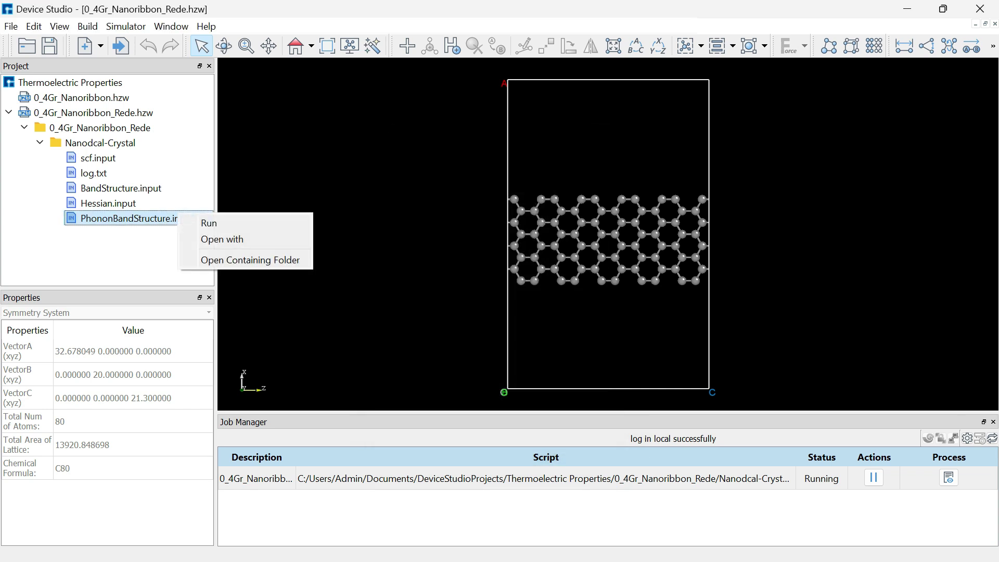
{"action": "left_click", "coordinate": [224, 238]}
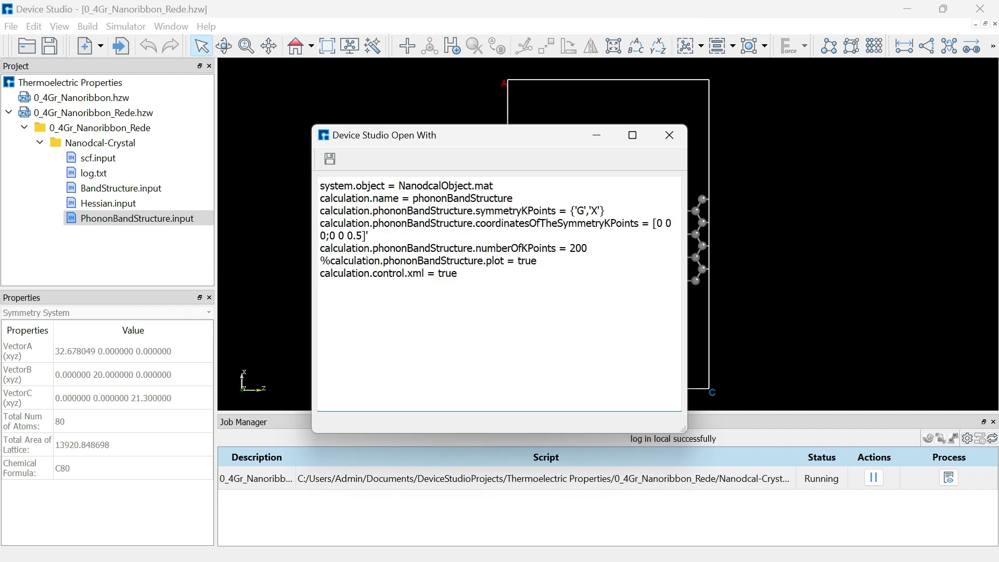
{"action": "left_click", "coordinate": [669, 135]}
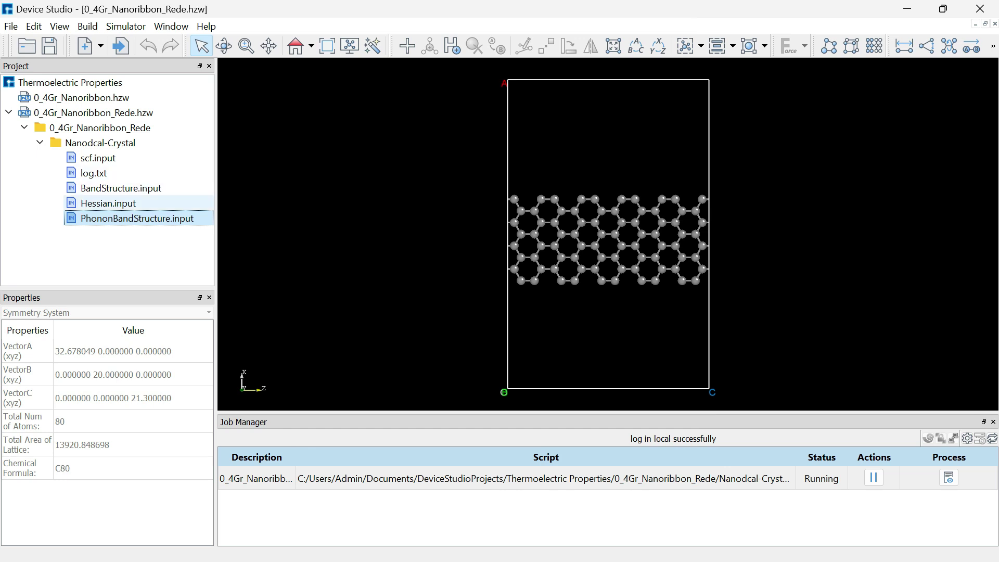
Submit BandStructure.input to run on MyComputer(127.0.0.1), and enlarge the job list area
{"action": "left_click", "coordinate": [120, 189]}
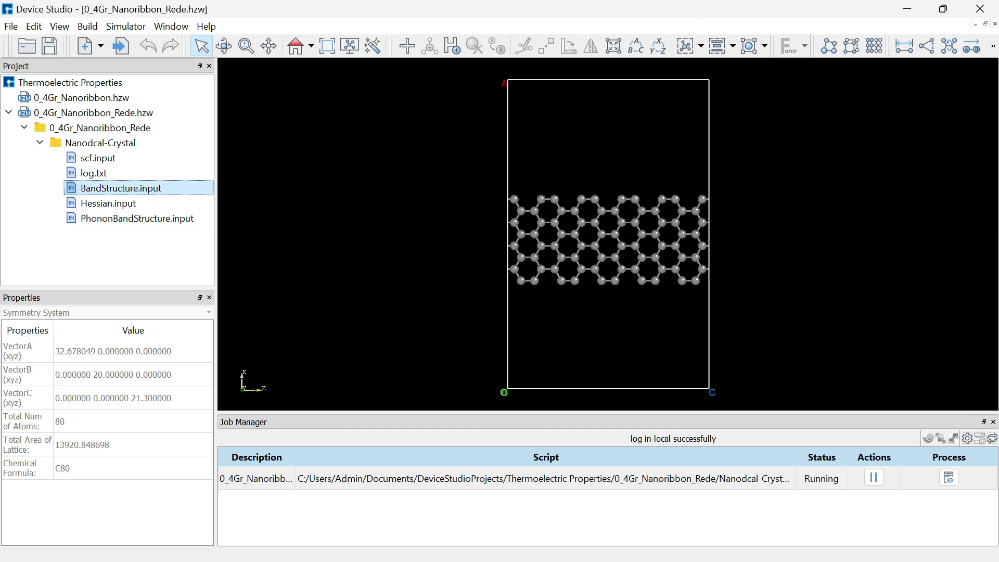
{"action": "right_click", "coordinate": [155, 190]}
{"action": "key", "text": "Return"}
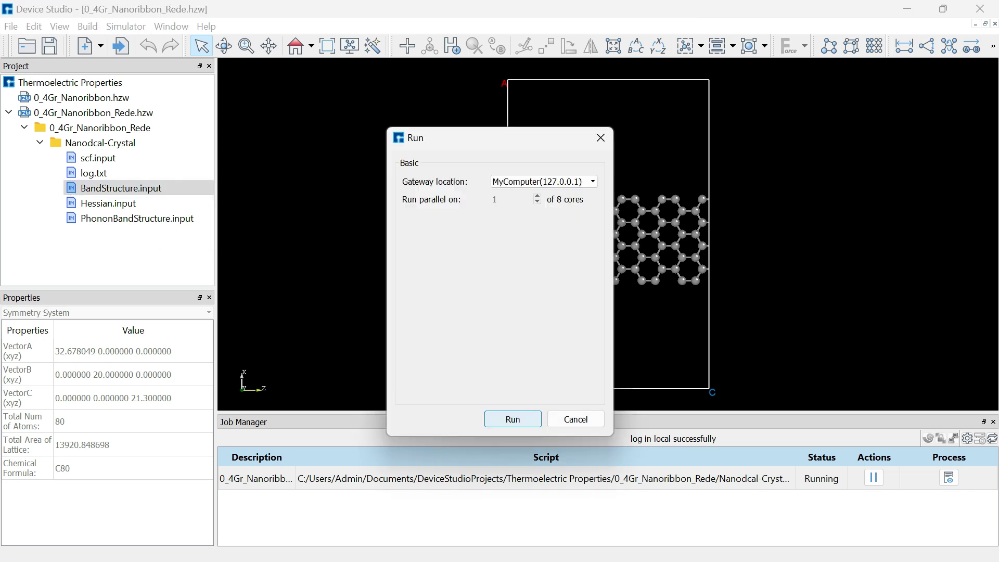
{"action": "key", "text": "Return"}
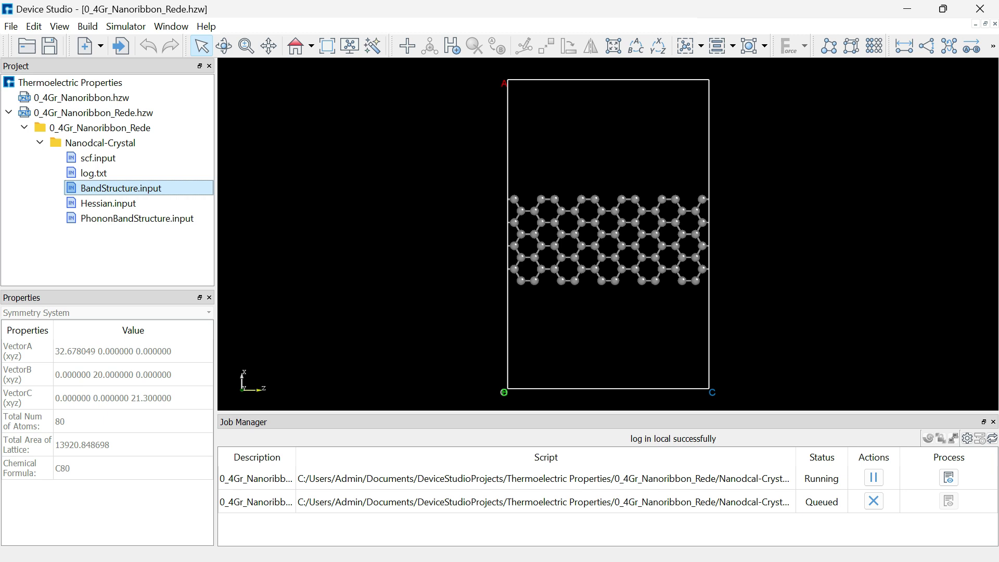
{"action": "left_click_drag", "start_coordinate": [608, 413], "coordinate": [607, 350]}
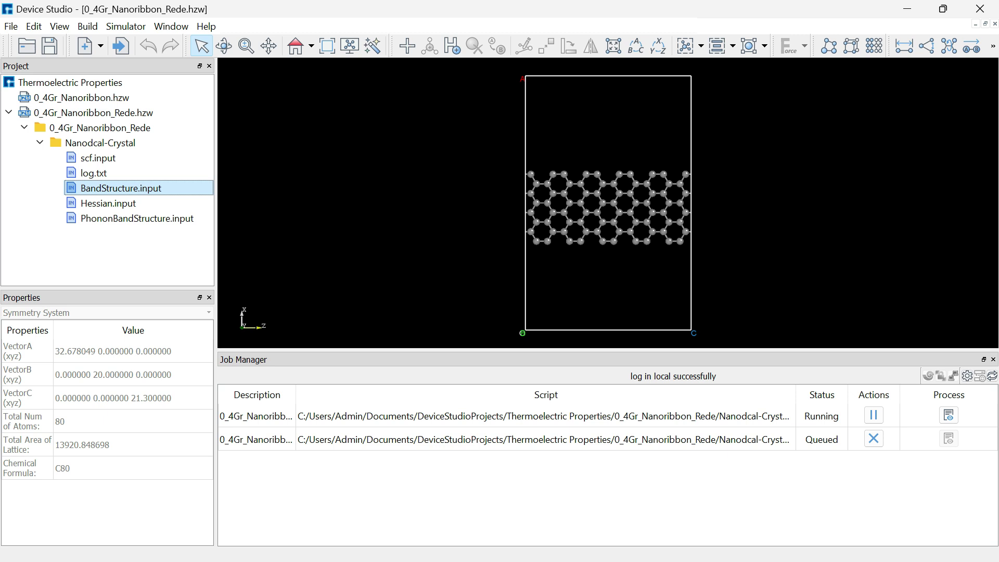
Submit the Hessian.input calculation to run on MyComputer(127.0.0.1)
{"action": "left_click", "coordinate": [96, 203]}
{"action": "right_click", "coordinate": [96, 203]}
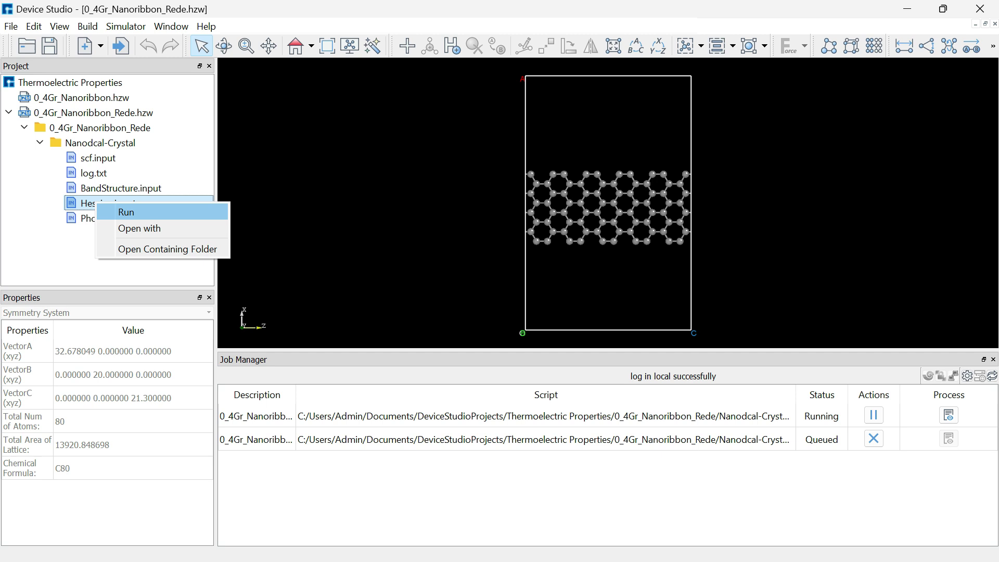
{"action": "left_click", "coordinate": [125, 212]}
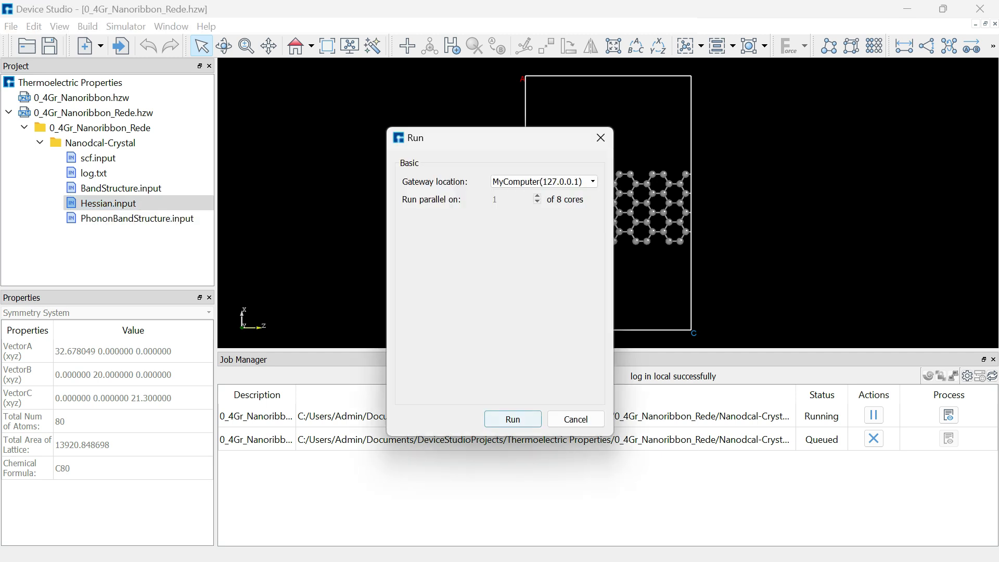
{"action": "left_click", "coordinate": [495, 420]}
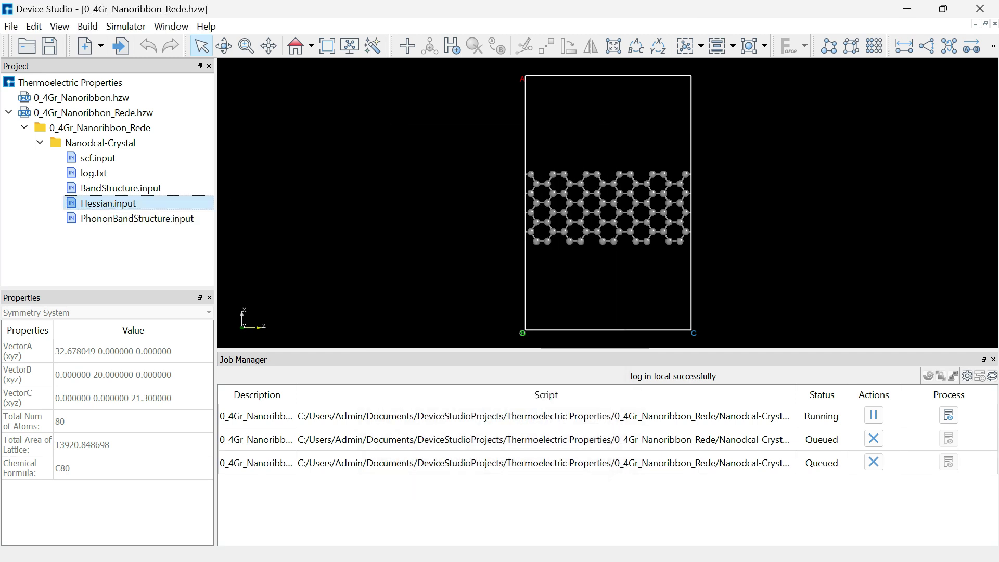
Submit the PhononBandStructure.input calculation to run on MyComputer(127.0.0.1)
{"action": "left_click", "coordinate": [140, 218]}
{"action": "right_click", "coordinate": [146, 221]}
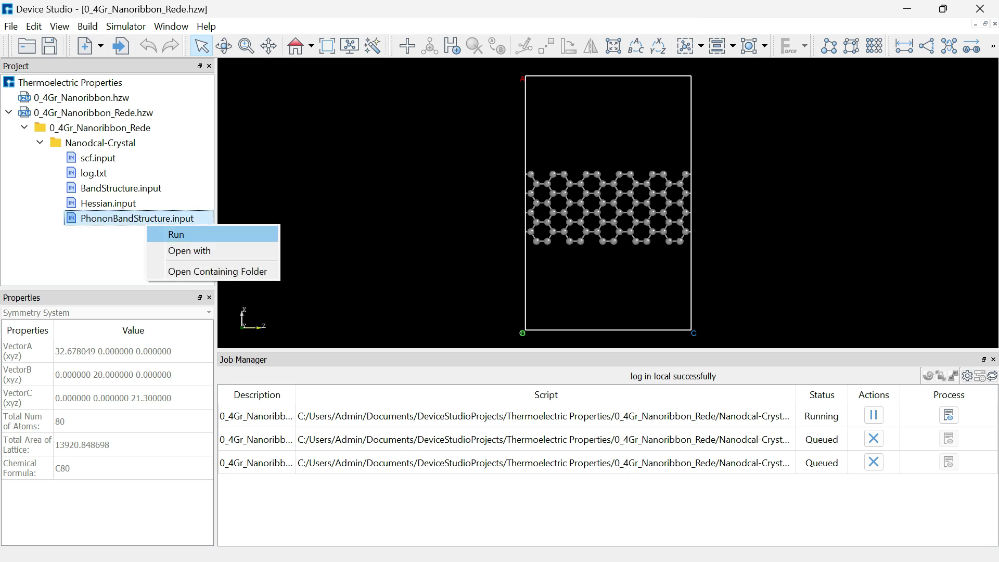
{"action": "left_click", "coordinate": [176, 234]}
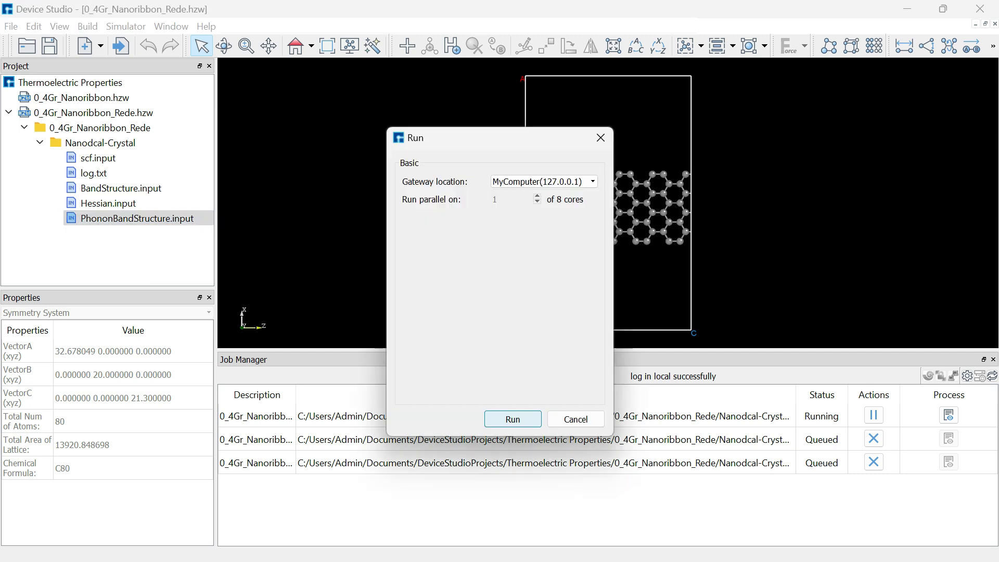
{"action": "key", "text": "Return"}
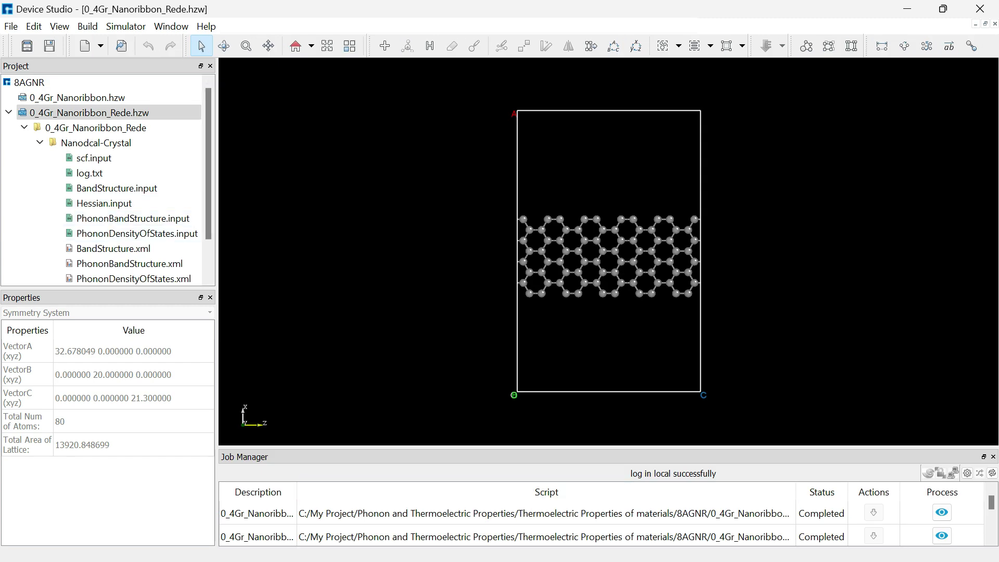
Show the band structure plot from BandStructure.xml in the 8AGNR project, and reposition and enlarge its window
{"action": "scroll", "coordinate": [131, 263], "scroll_direction": "down", "scroll_amount": 1}
{"action": "scroll", "coordinate": [130, 263], "scroll_direction": "up", "scroll_amount": 1}
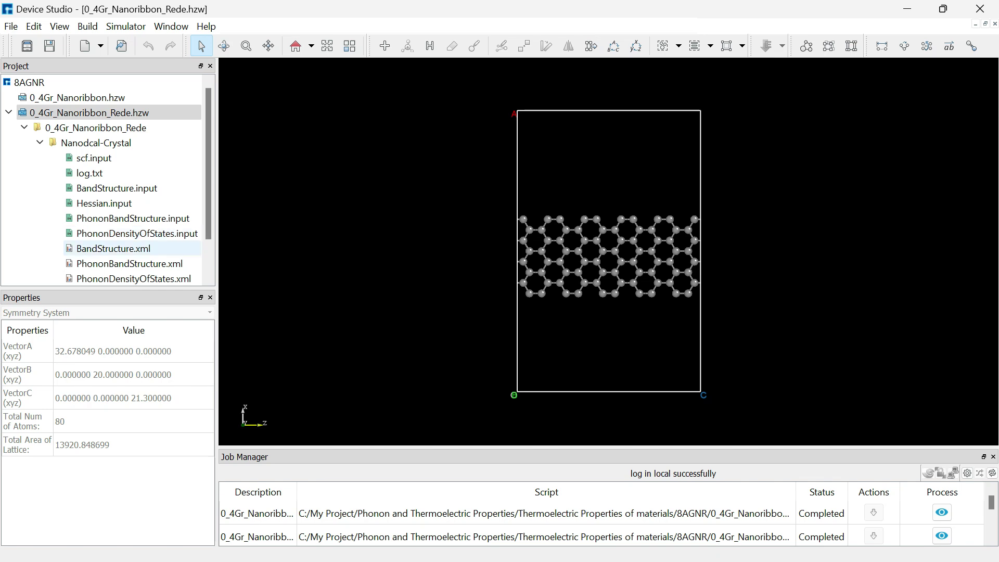
{"action": "right_click", "coordinate": [128, 247]}
{"action": "key", "text": "Escape"}
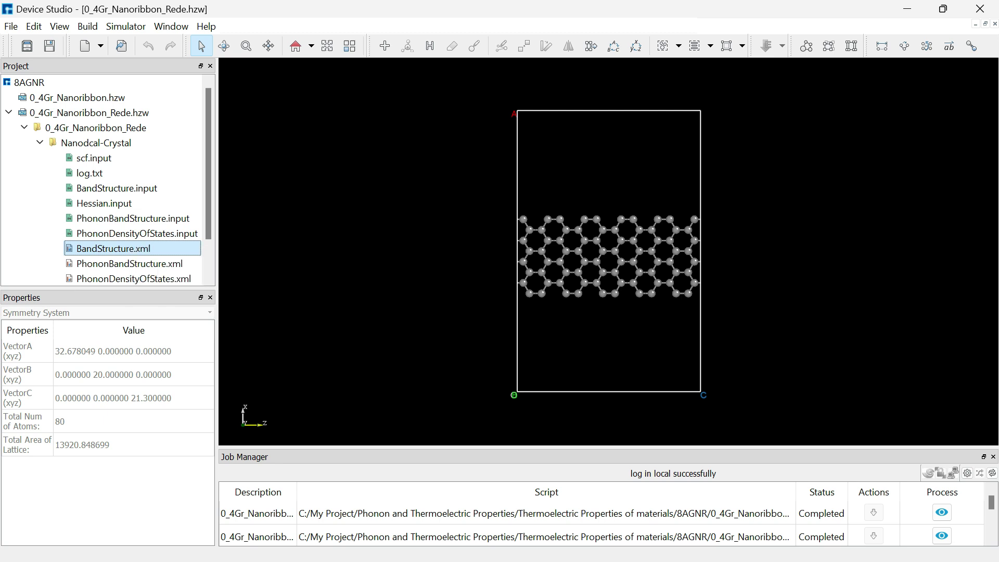
{"action": "right_click", "coordinate": [95, 247]}
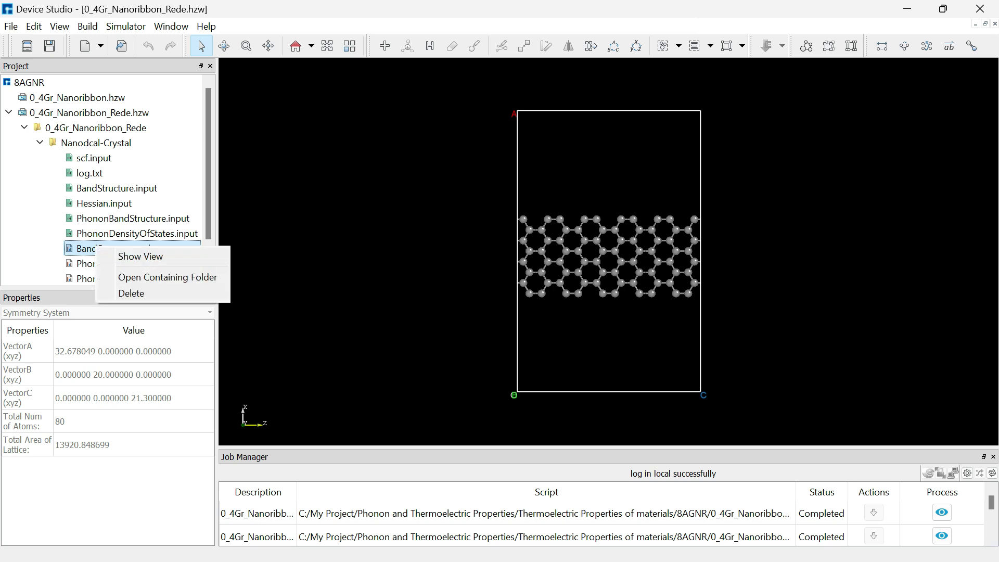
{"action": "key", "text": "Escape"}
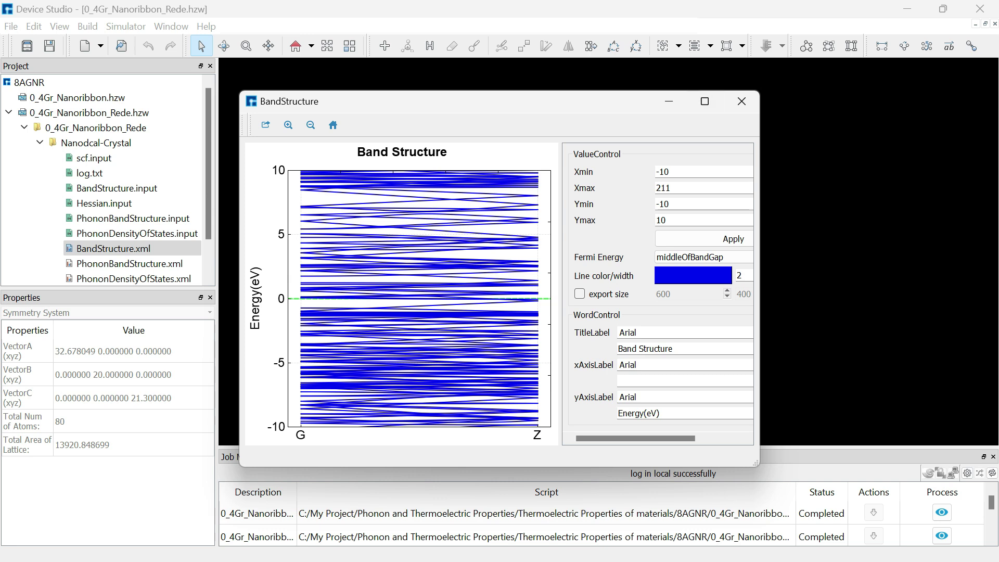
{"action": "left_click_drag", "start_coordinate": [520, 101], "coordinate": [569, 135]}
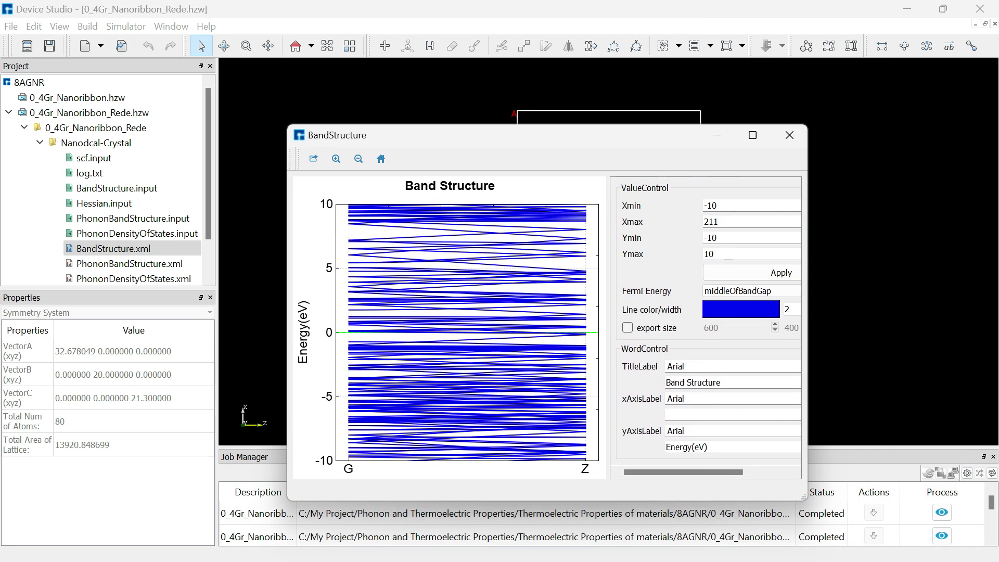
{"action": "left_click_drag", "start_coordinate": [288, 125], "coordinate": [246, 109]}
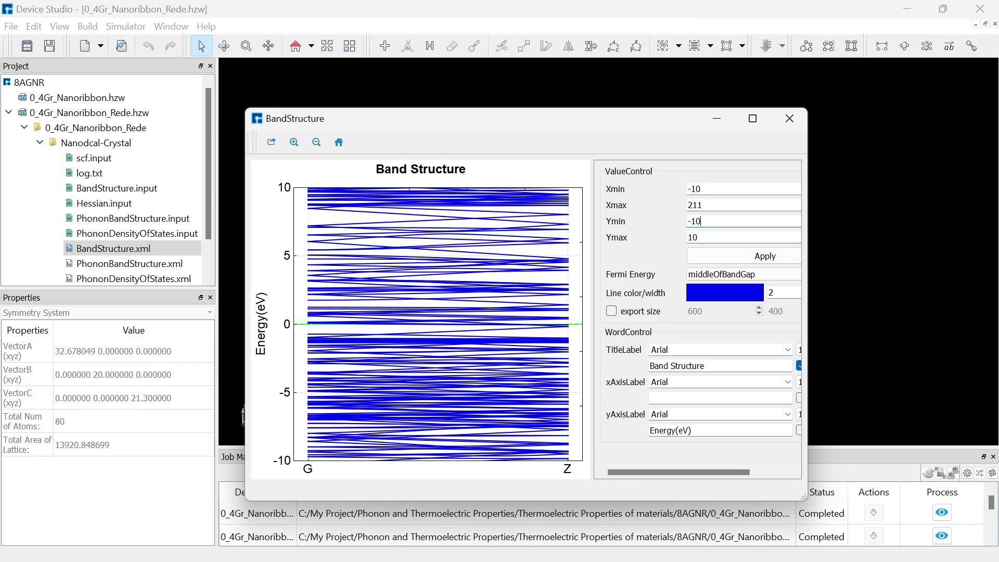
Go through the plot's Fermi energy options topOfValenceBand, middleOfBandGap and bottomOfConductionBand, and close the band structure plot
{"action": "left_click", "coordinate": [743, 274]}
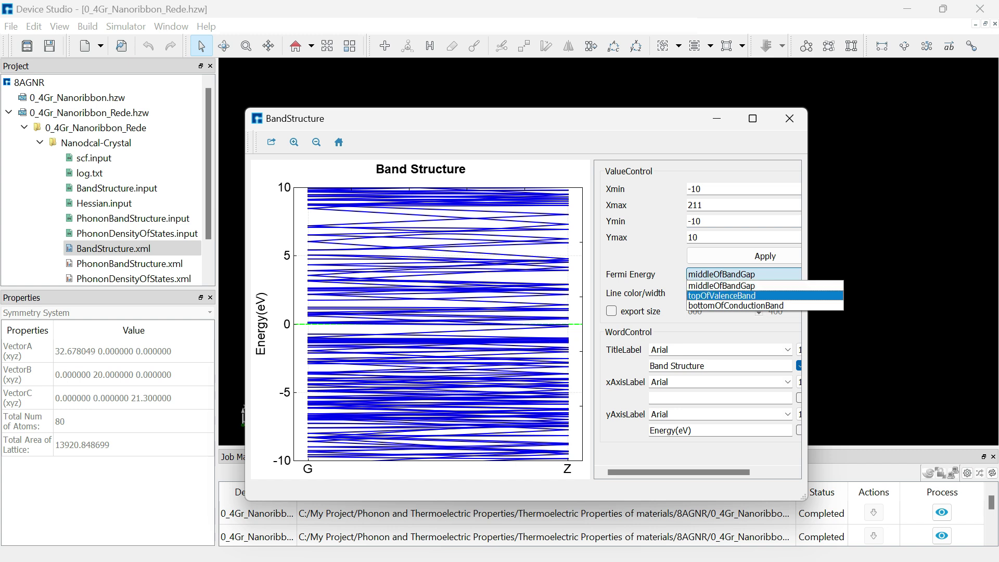
{"action": "left_click", "coordinate": [722, 296]}
{"action": "key", "text": "alt+Down"}
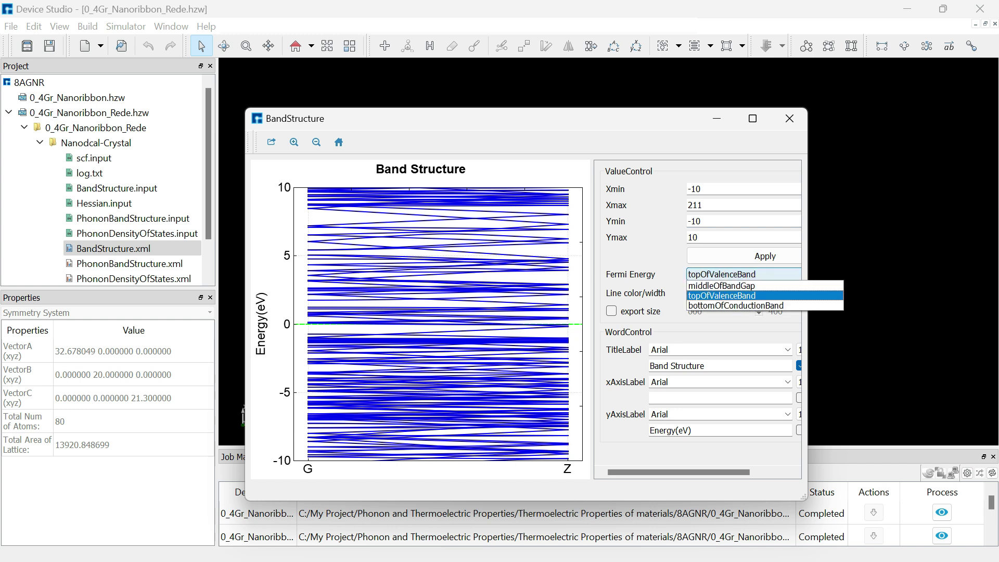
{"action": "key", "text": "Return"}
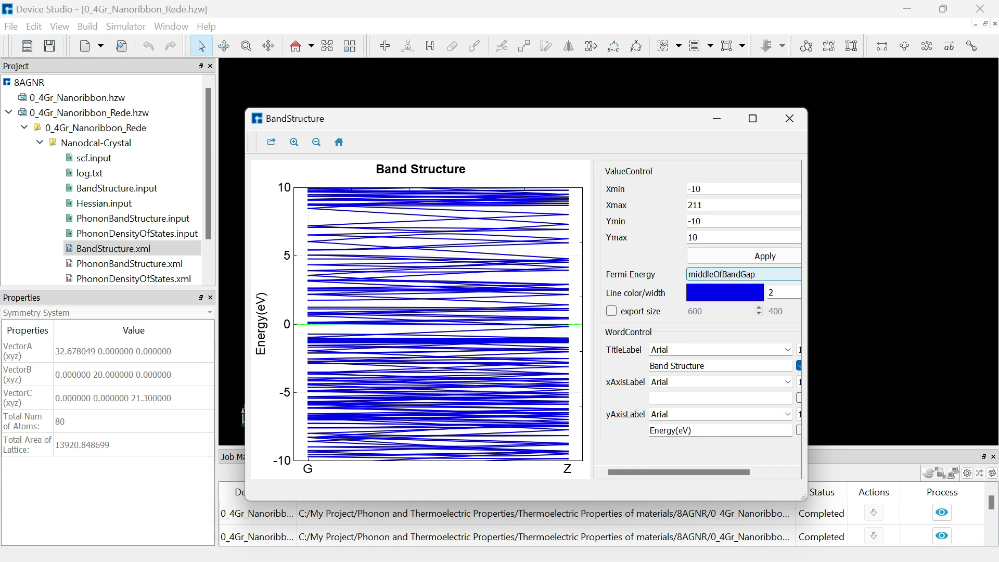
{"action": "key", "text": "alt+Down"}
{"action": "key", "text": "Down"}
{"action": "key", "text": "Down"}
{"action": "key", "text": "Return"}
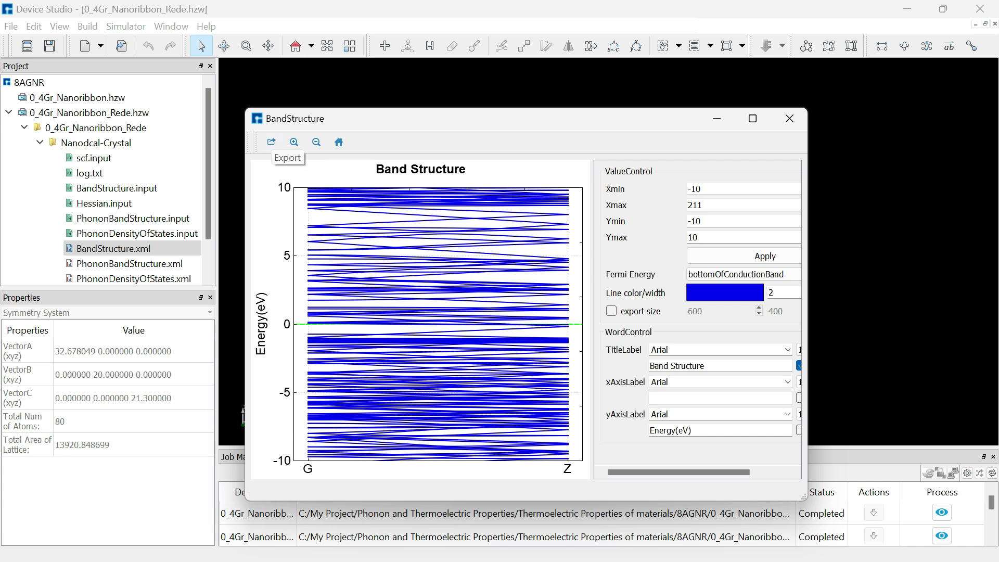
{"action": "left_click", "coordinate": [790, 118]}
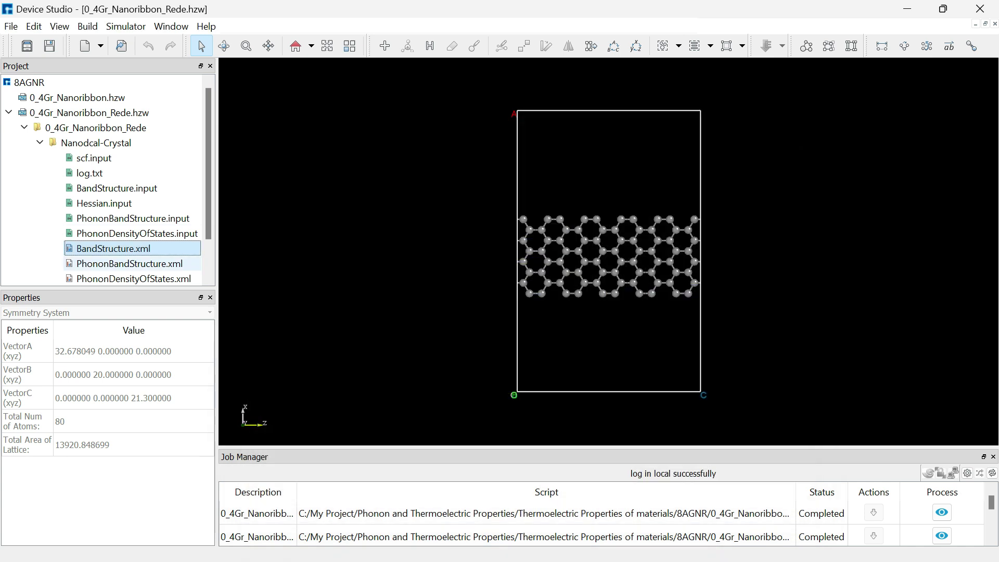
Show the phonon band structure plot from PhononBandStructure.xml, examine it at full size and at different zooms, and close it
{"action": "left_click", "coordinate": [130, 264]}
{"action": "right_click", "coordinate": [96, 264]}
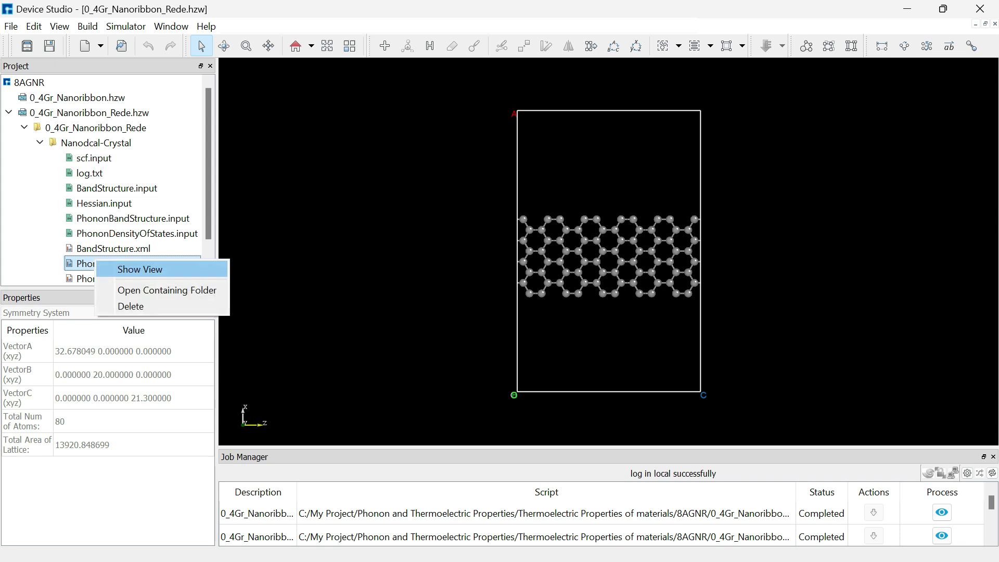
{"action": "left_click", "coordinate": [140, 269]}
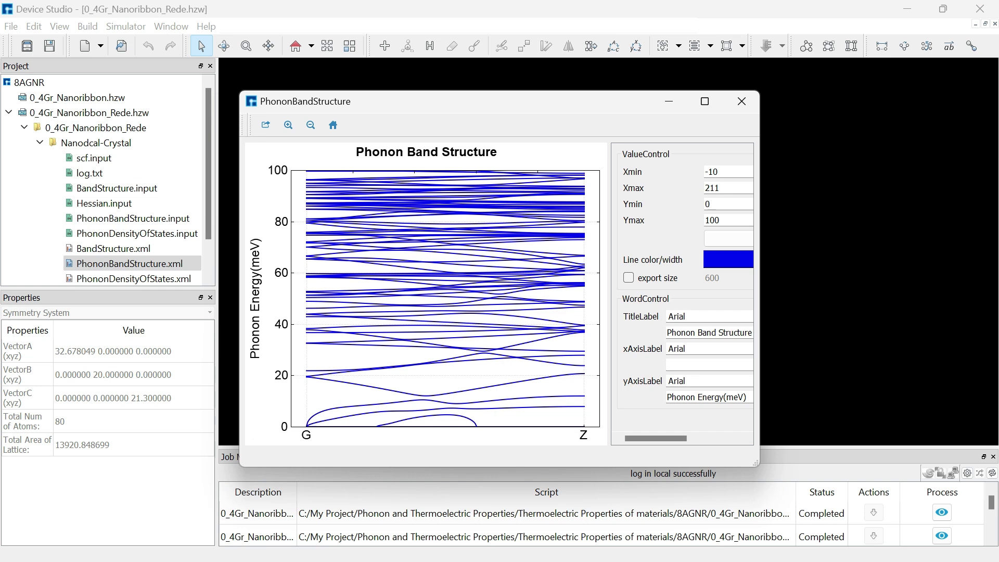
{"action": "left_click", "coordinate": [705, 101]}
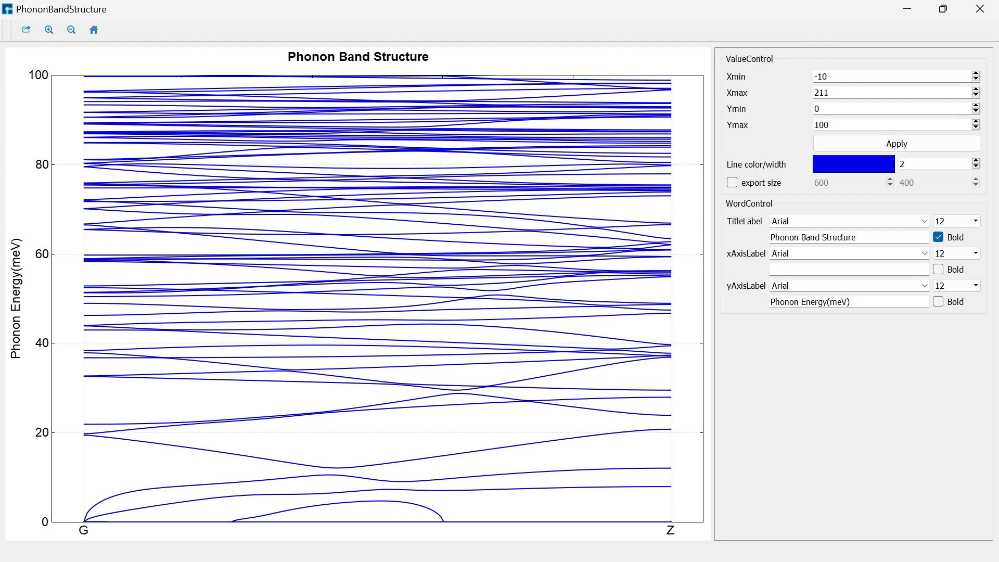
{"action": "left_click", "coordinate": [943, 9]}
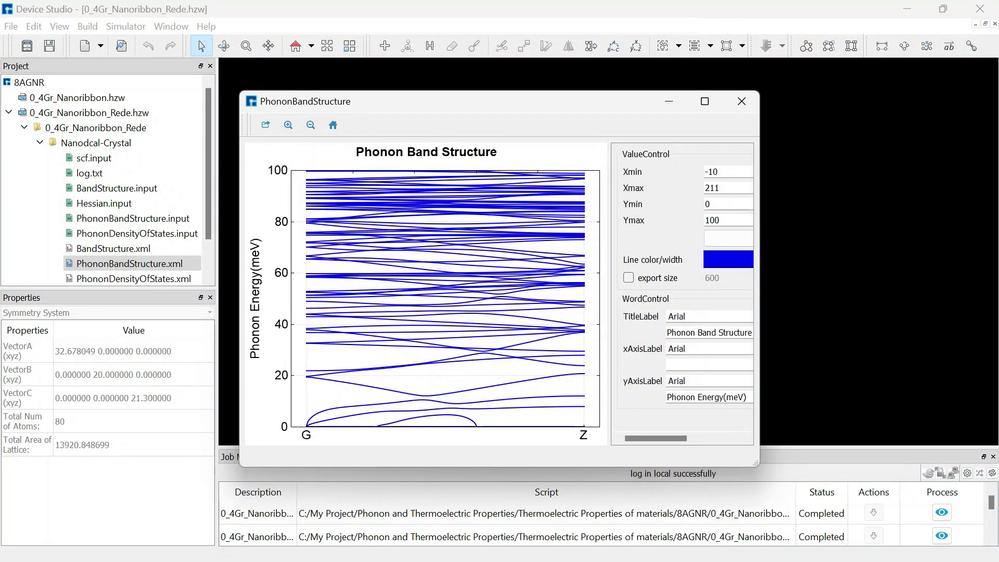
{"action": "scroll", "coordinate": [427, 294], "scroll_direction": "down", "scroll_amount": 4}
{"action": "scroll", "coordinate": [317, 332], "scroll_direction": "up", "scroll_amount": 2}
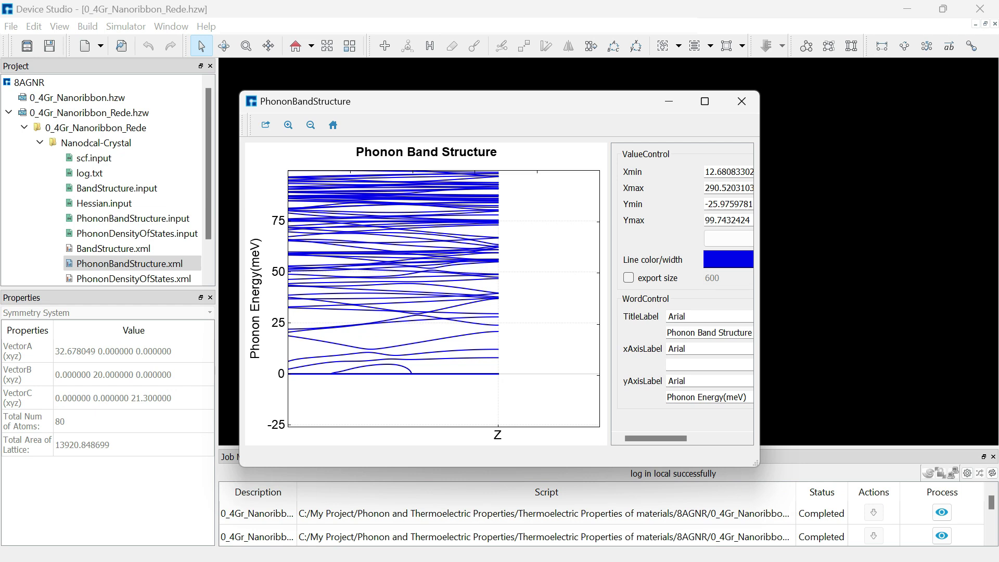
{"action": "left_click", "coordinate": [742, 101]}
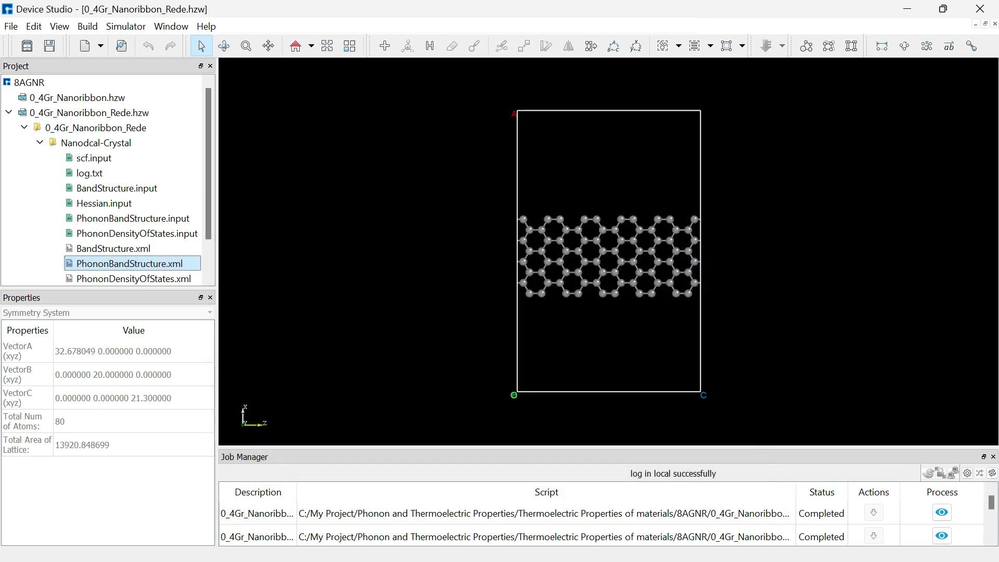
Show the density of states plot from PhononDensityOfStates.xml and zoom in on its peaks near zero energy
{"action": "left_click", "coordinate": [133, 279]}
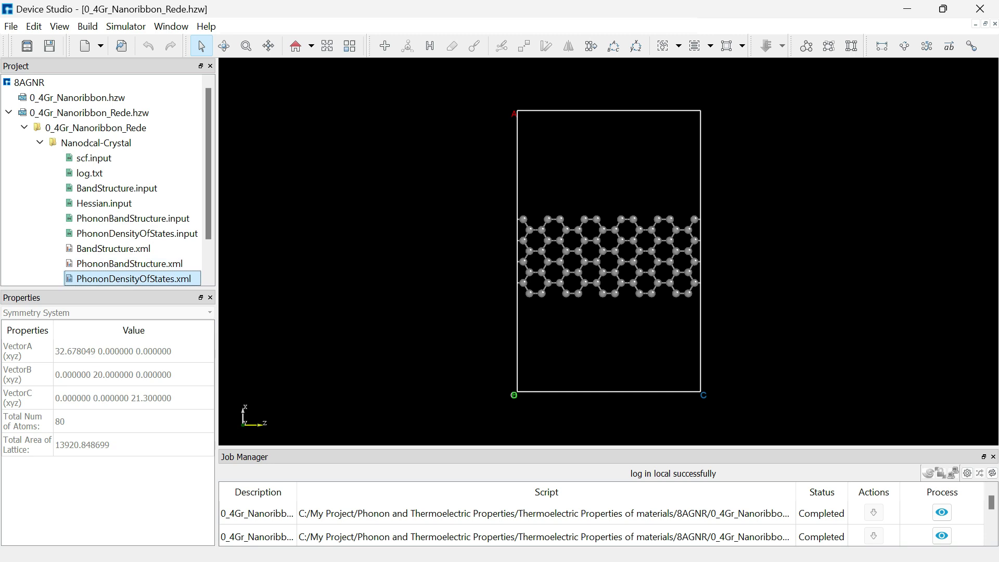
{"action": "right_click", "coordinate": [154, 279]}
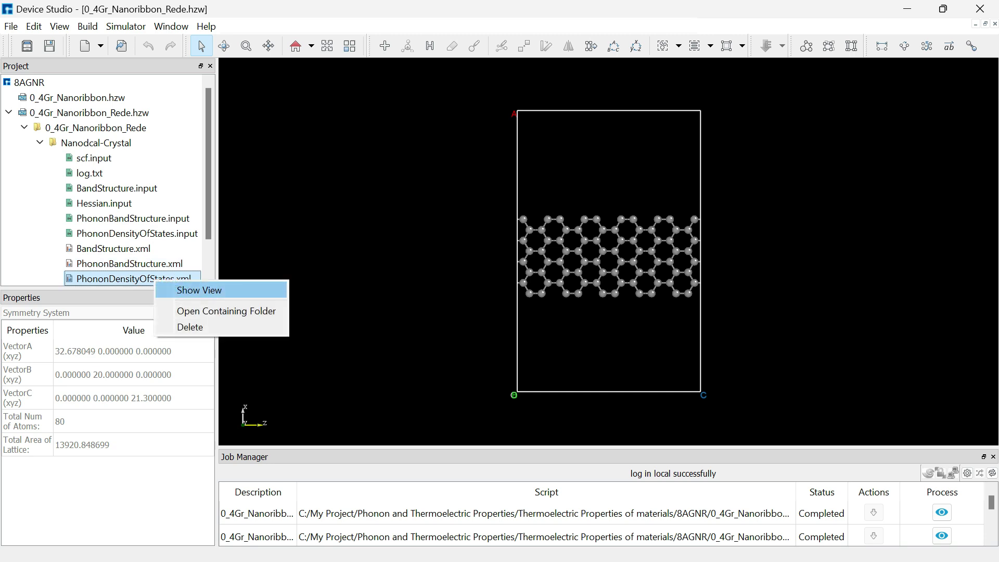
{"action": "left_click", "coordinate": [200, 289]}
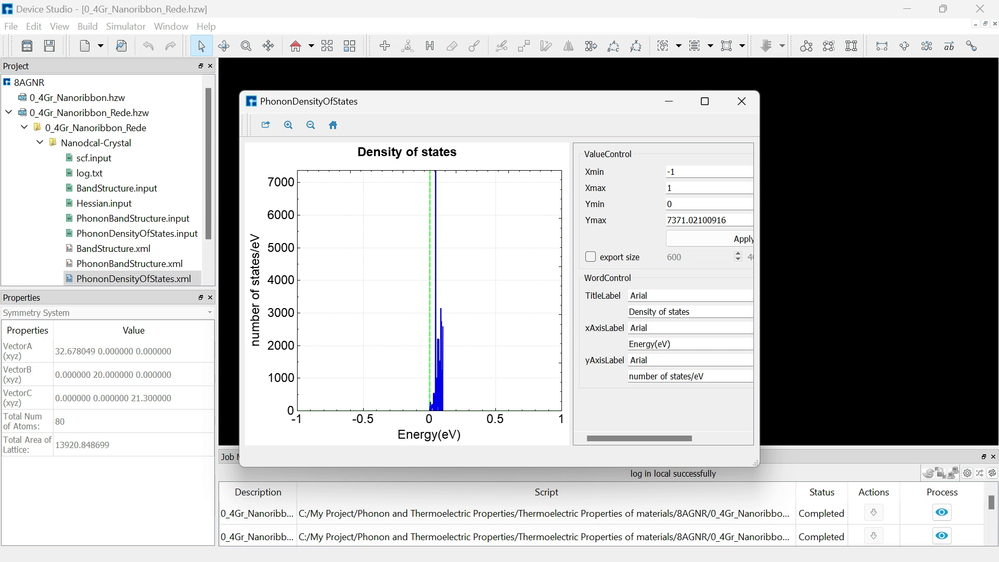
{"action": "left_click_drag", "start_coordinate": [403, 171], "coordinate": [479, 421]}
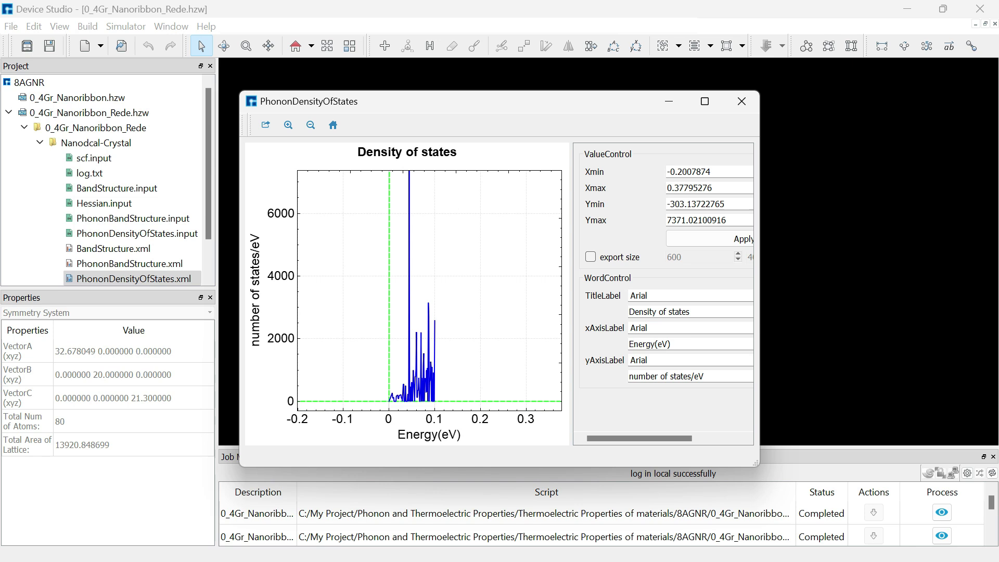
{"action": "left_click_drag", "start_coordinate": [417, 271], "coordinate": [428, 238]}
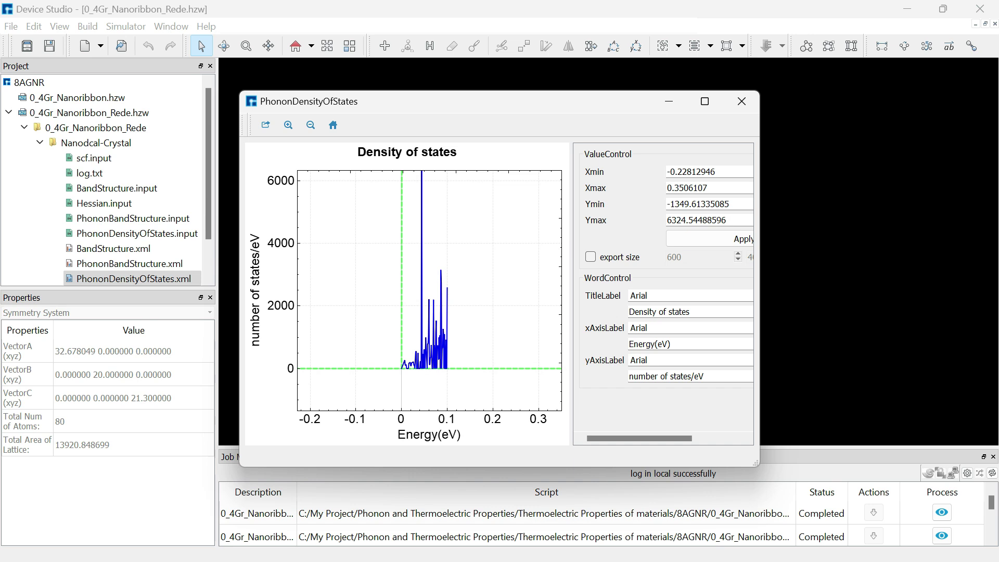
Examine the phonon density of states plot's low-energy peaks at different zooms, and close the plot
{"action": "scroll", "coordinate": [401, 273], "scroll_direction": "up", "scroll_amount": 3}
{"action": "scroll", "coordinate": [400, 273], "scroll_direction": "down", "scroll_amount": 1}
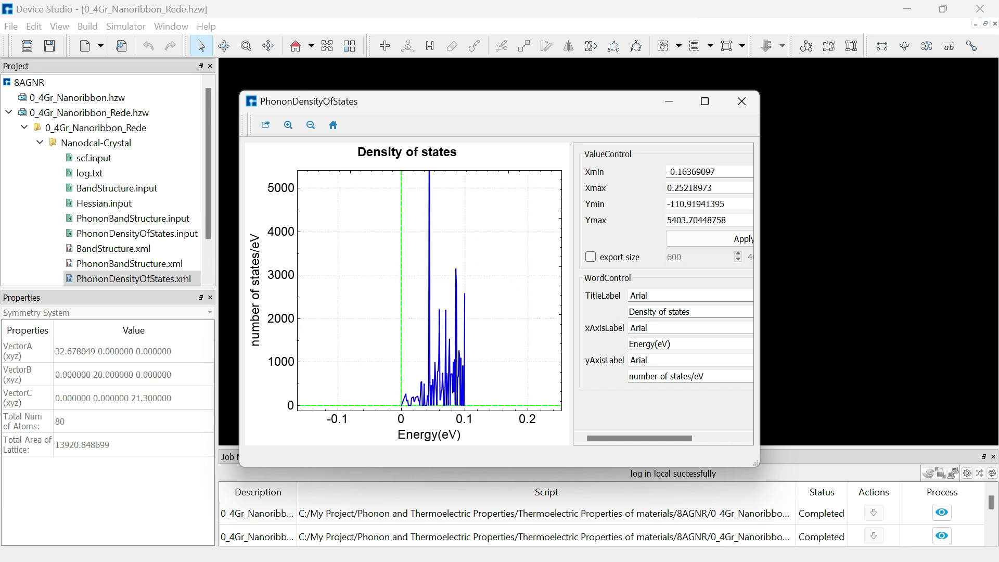
{"action": "scroll", "coordinate": [419, 320], "scroll_direction": "up", "scroll_amount": 4}
{"action": "scroll", "coordinate": [419, 320], "scroll_direction": "down", "scroll_amount": 3}
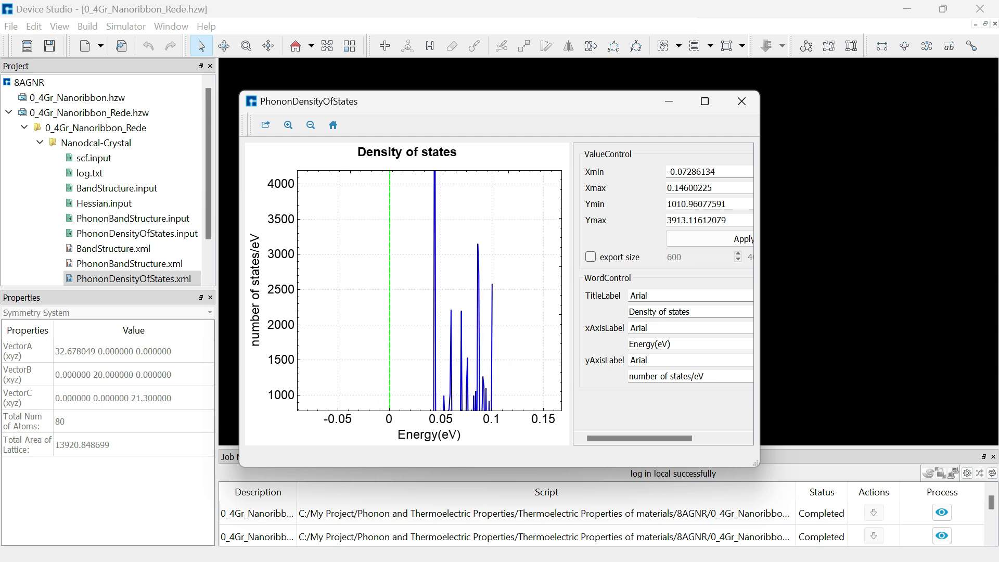
{"action": "scroll", "coordinate": [429, 301], "scroll_direction": "down", "scroll_amount": 2}
{"action": "left_click_drag", "start_coordinate": [429, 301], "coordinate": [458, 330]}
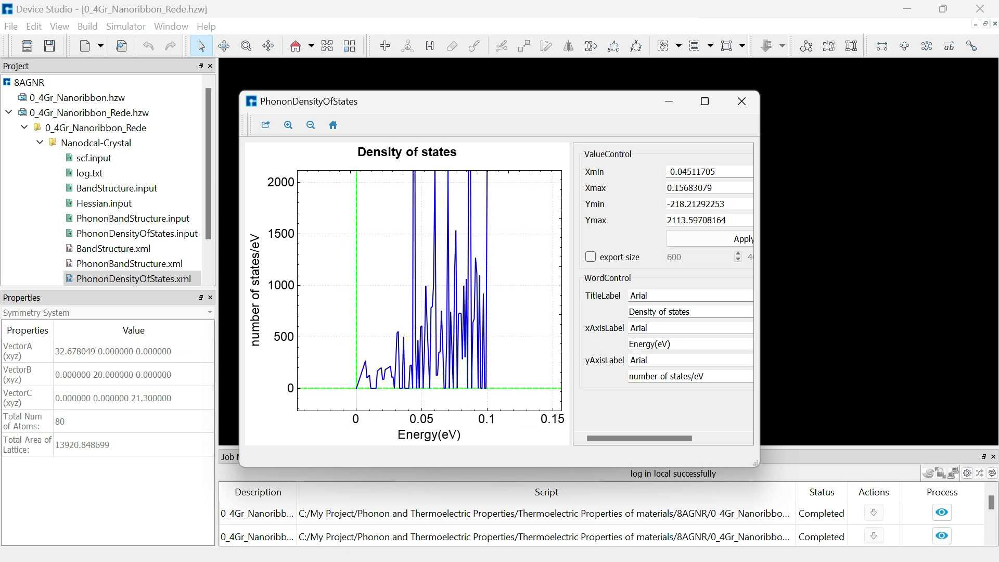
{"action": "left_click_drag", "start_coordinate": [331, 278], "coordinate": [516, 408]}
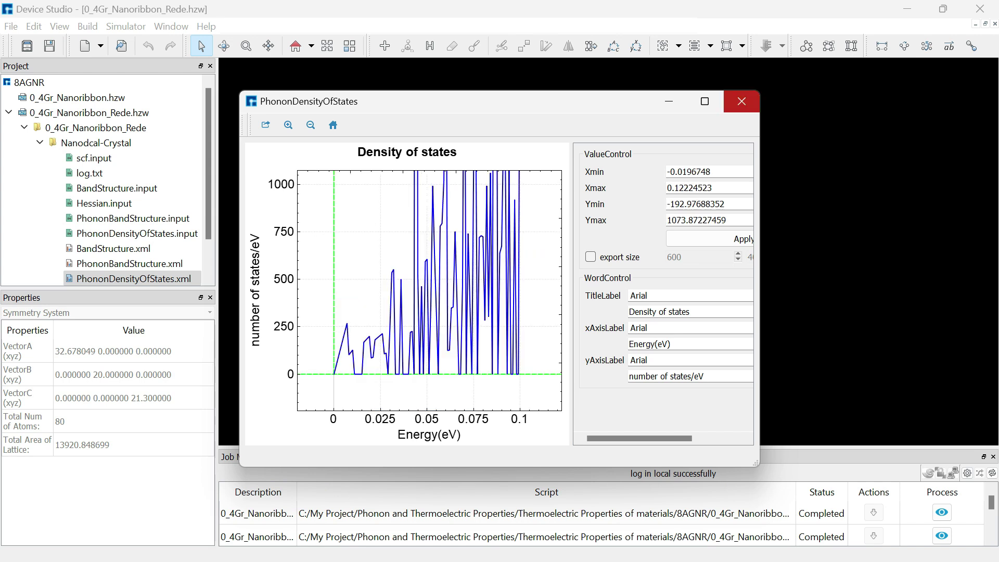
{"action": "left_click", "coordinate": [741, 101]}
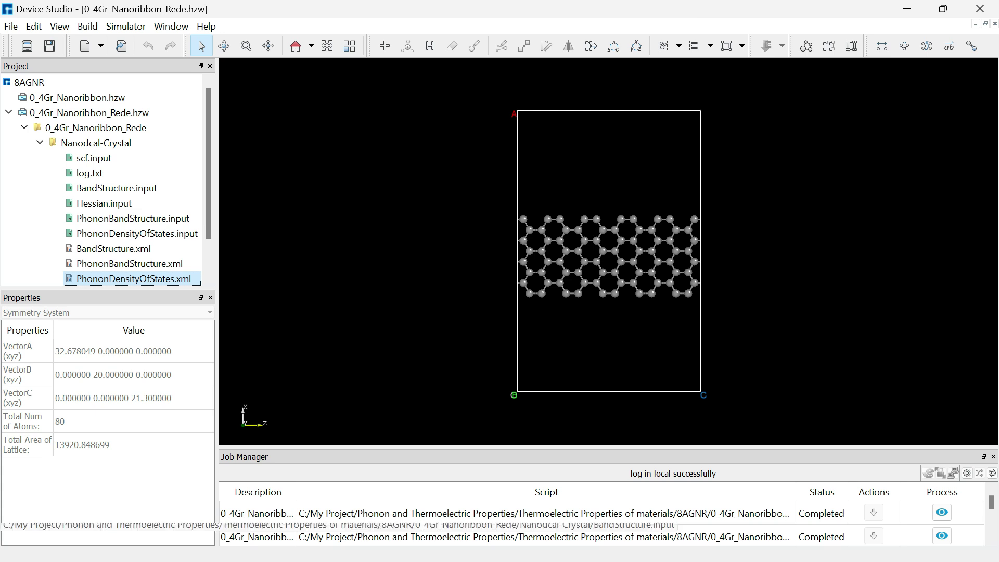
Switch to MATLAB and change the current folder to the root of drive C
{"action": "key", "text": "alt+Tab"}
{"action": "key", "text": "alt+Tab"}
{"action": "key", "text": "alt+Tab"}
{"action": "key", "text": "alt+Tab"}
{"action": "key", "text": "alt+Tab"}
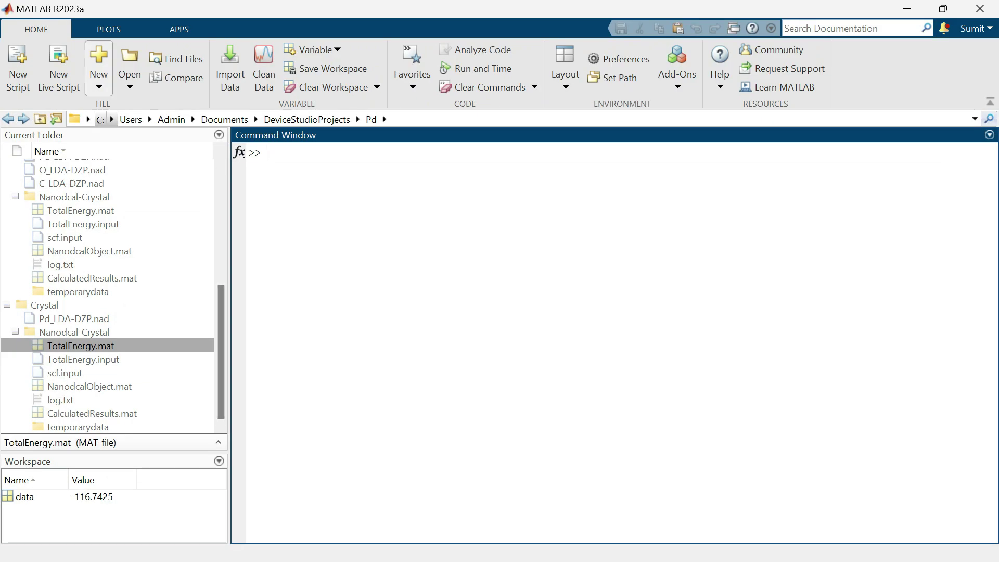
{"action": "left_click", "coordinate": [8, 120]}
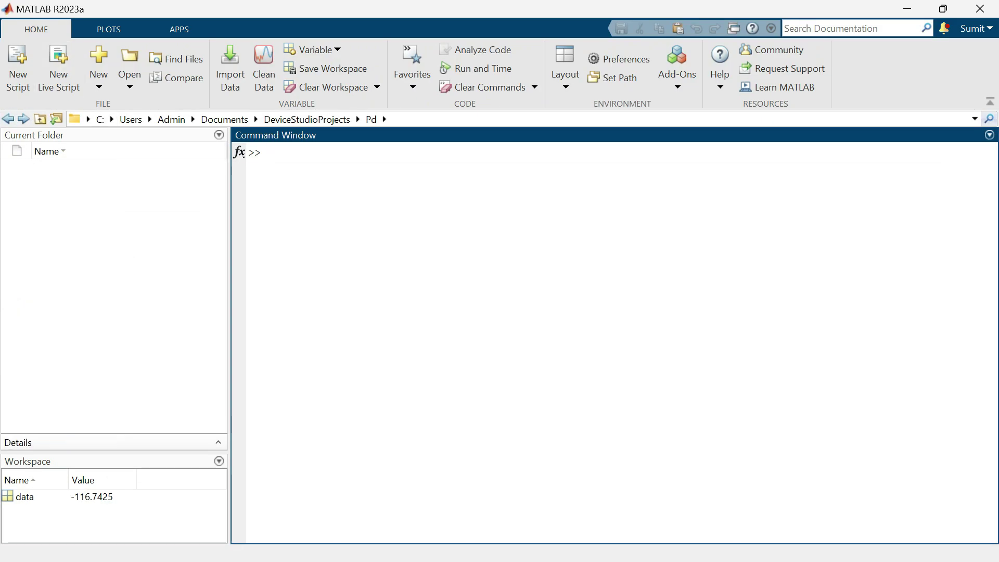
{"action": "left_click", "coordinate": [100, 119]}
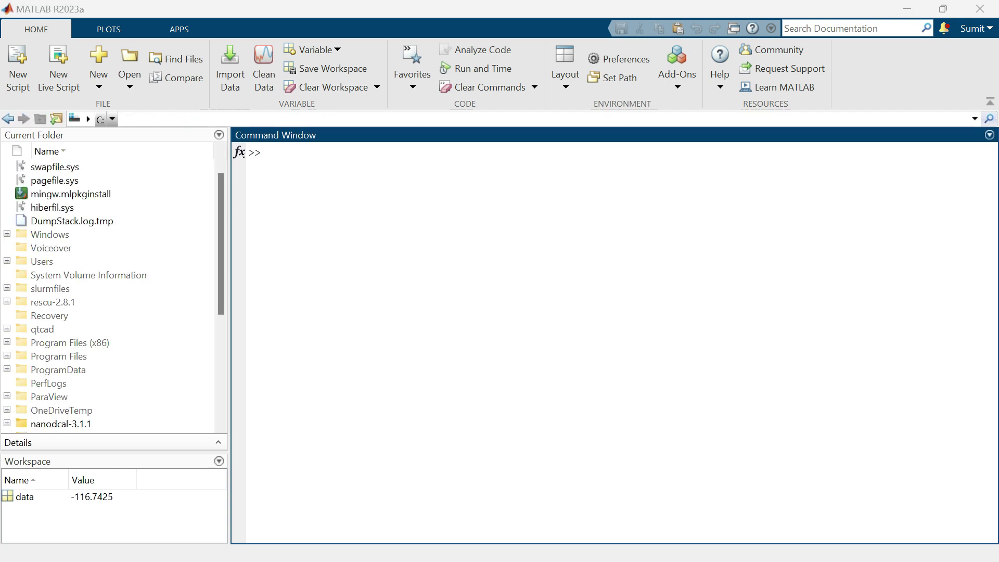
Switch back to Device Studio, save the project and copy the project's folder path from the Open Project dialog
{"action": "key", "text": "alt+Tab"}
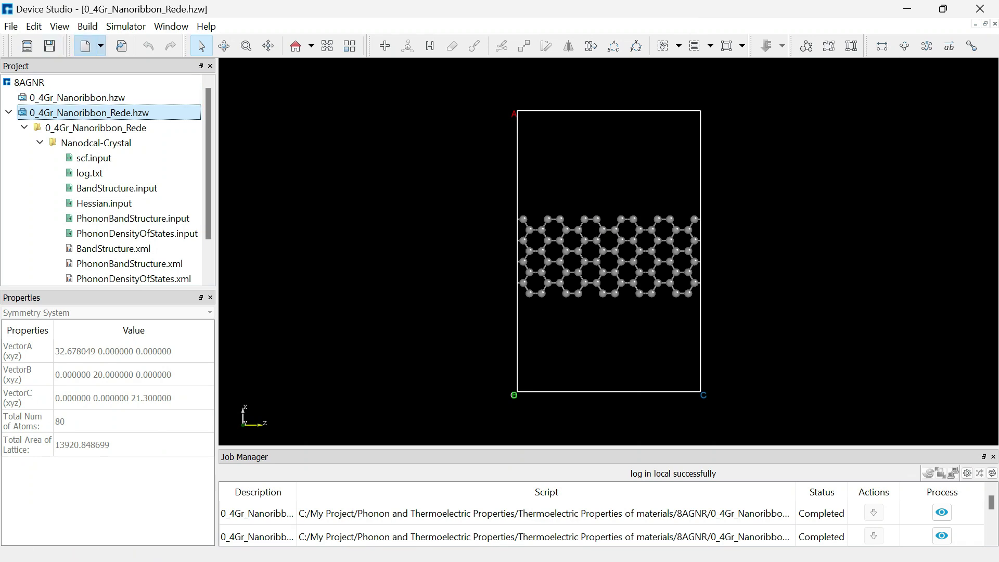
{"action": "left_click", "coordinate": [50, 46]}
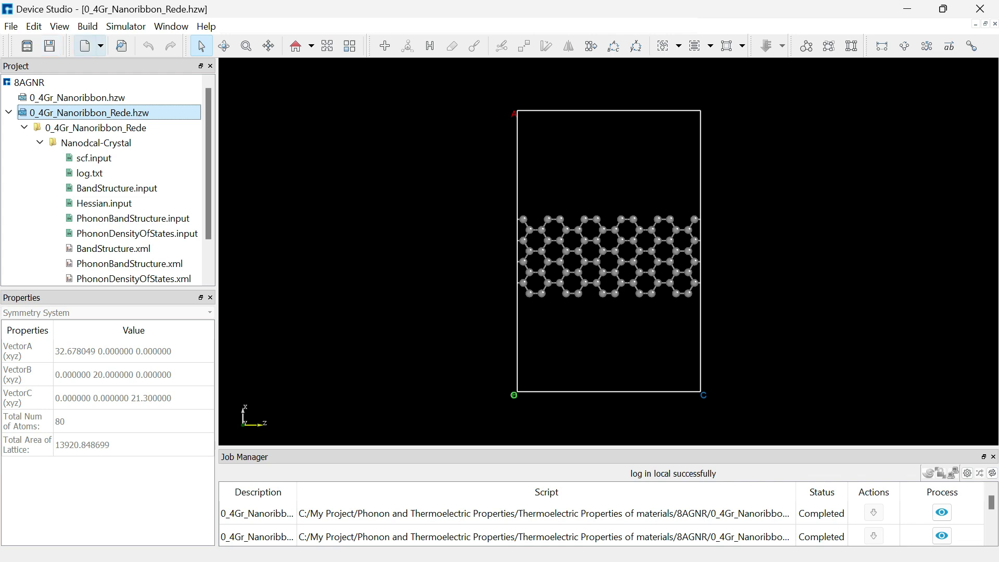
{"action": "left_click", "coordinate": [121, 45]}
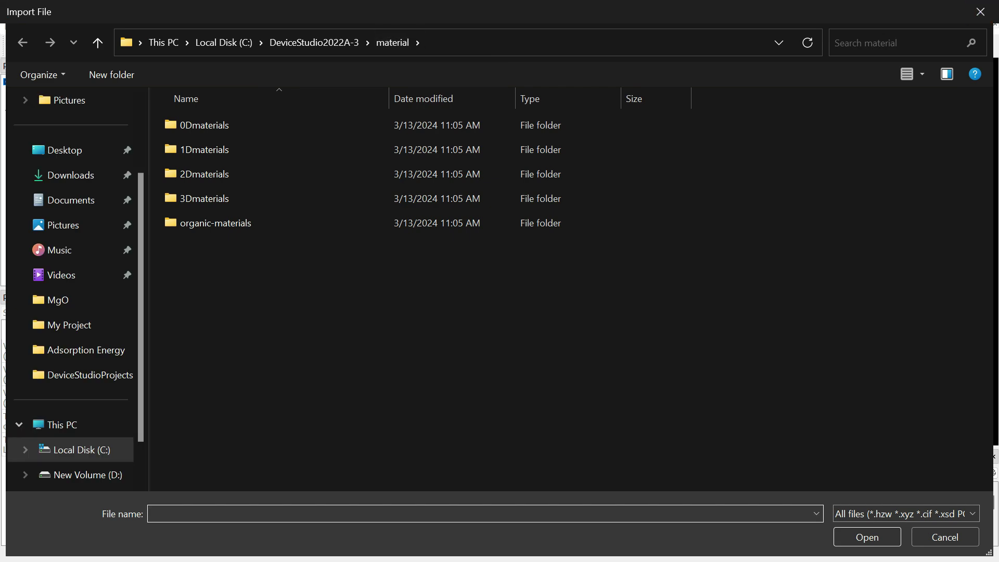
{"action": "left_click", "coordinate": [981, 12]}
{"action": "left_click", "coordinate": [11, 27]}
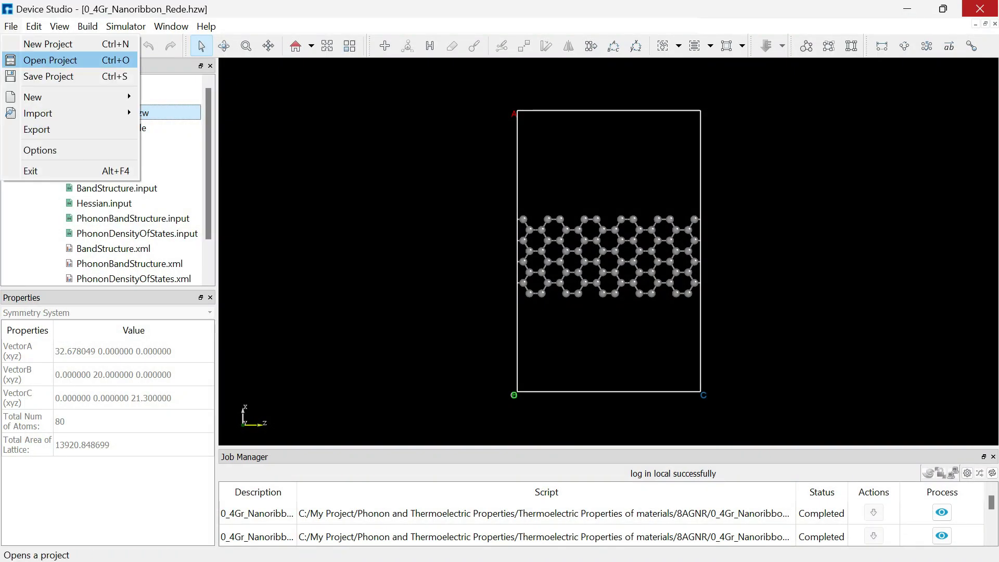
{"action": "left_click", "coordinate": [50, 61]}
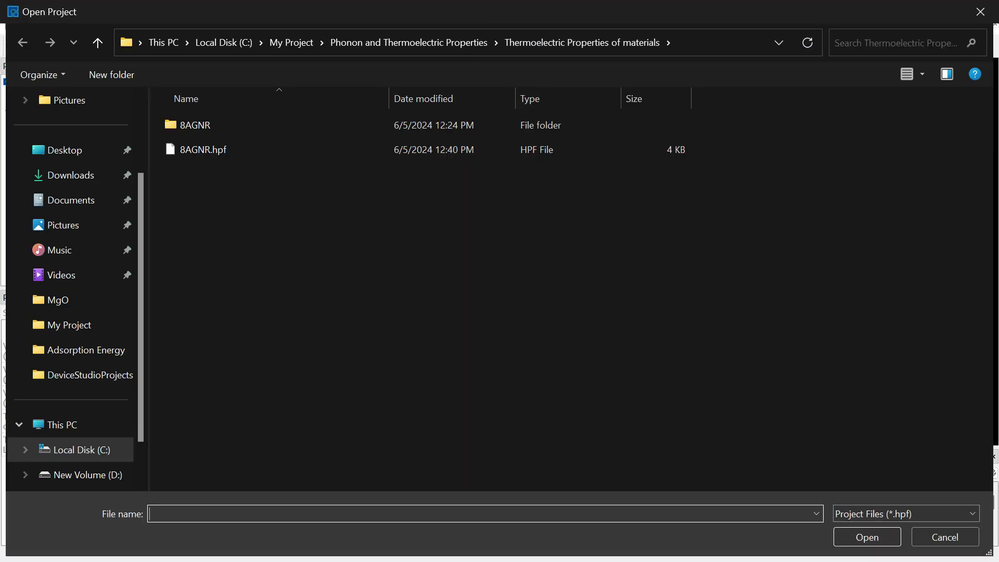
{"action": "key", "text": "alt+d"}
{"action": "key", "text": "ctrl+c"}
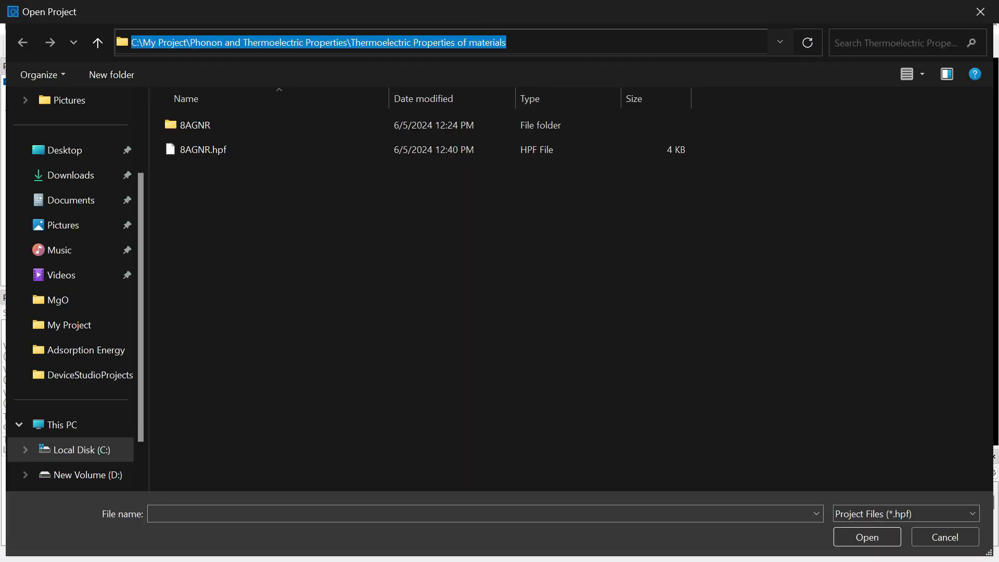
Switch to MATLAB and set the current folder to C:\My Project\Phonon and Thermoelectric Properties\Thermoelectric Properties of materials
{"action": "key", "text": "alt+Tab"}
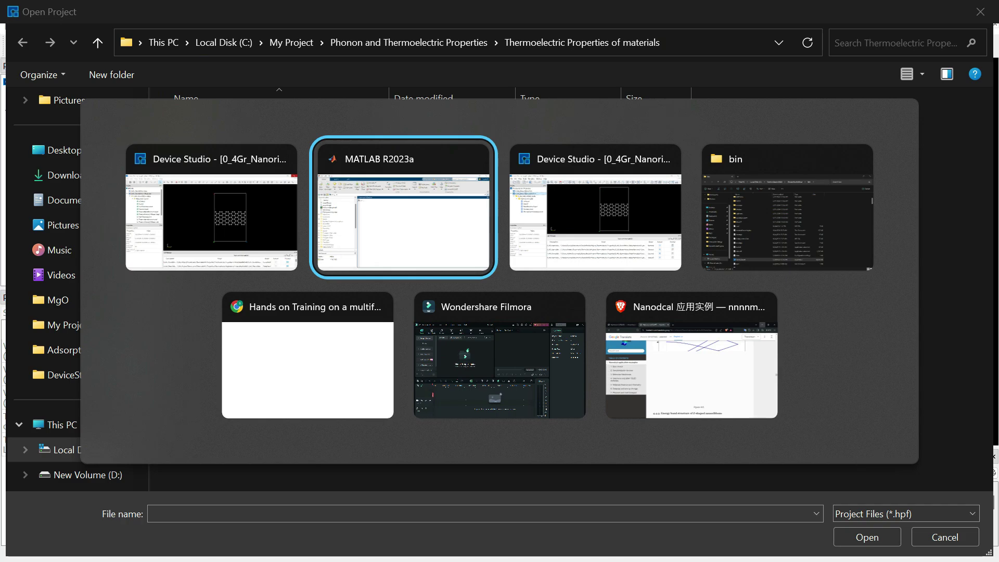
{"action": "key", "text": "alt+Tab"}
{"action": "key", "text": "alt+shift+Tab"}
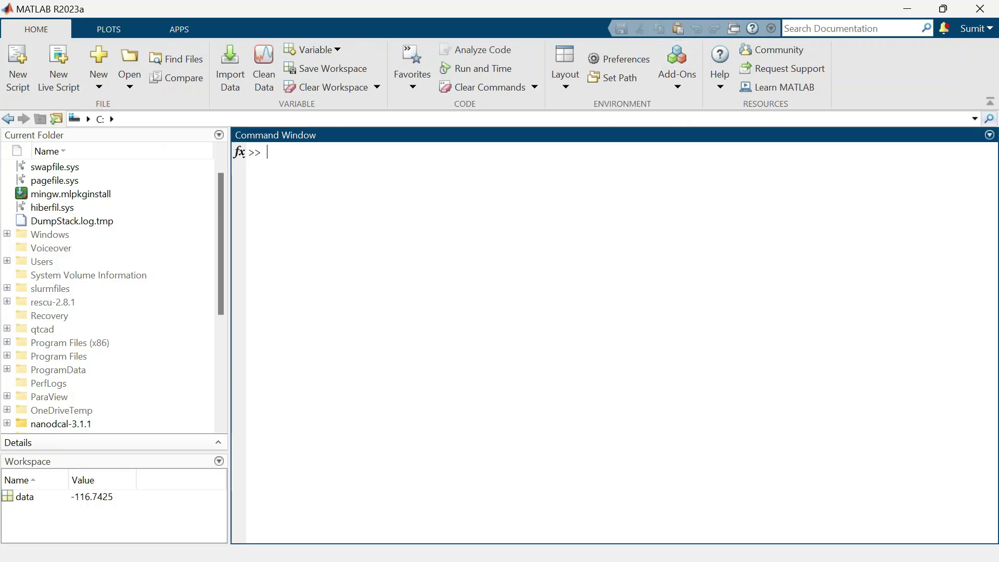
{"action": "left_click", "coordinate": [84, 119]}
{"action": "key", "text": "ctrl+v"}
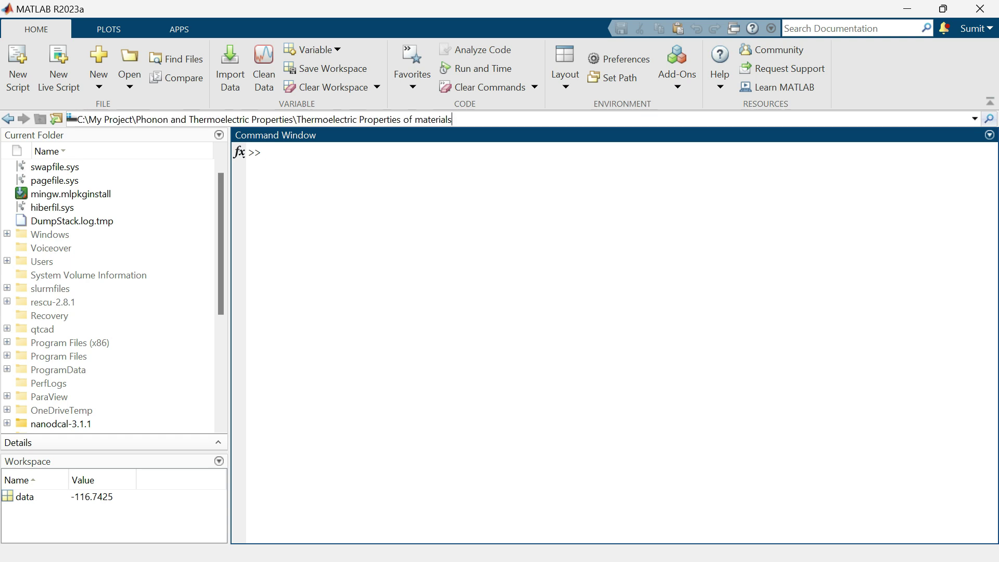
{"action": "key", "text": "Return"}
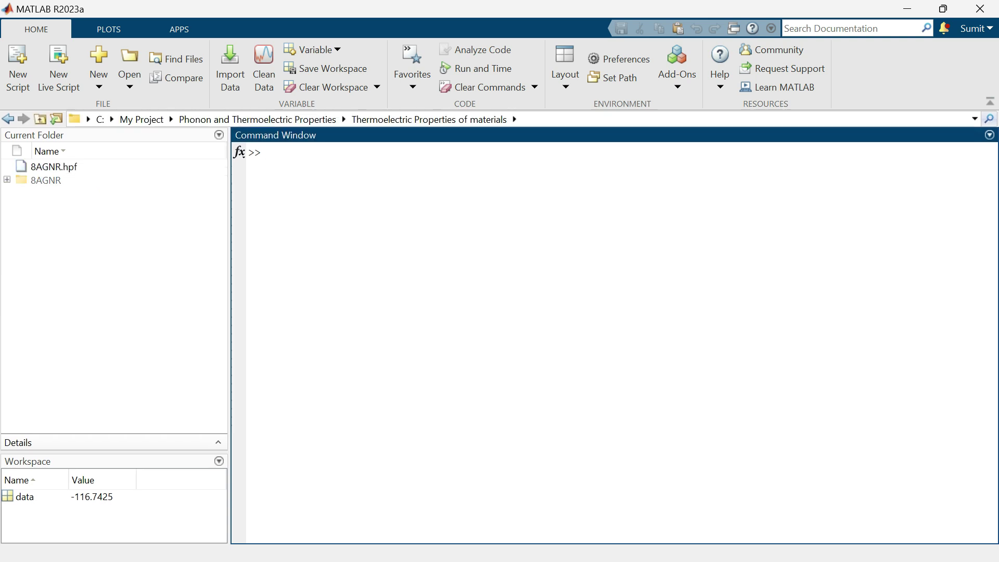
Go into the subfolder 8AGNR\0_4Gr_Nanoribbon_Rede\Nanodcal-Crystal
{"action": "double_click", "coordinate": [46, 180]}
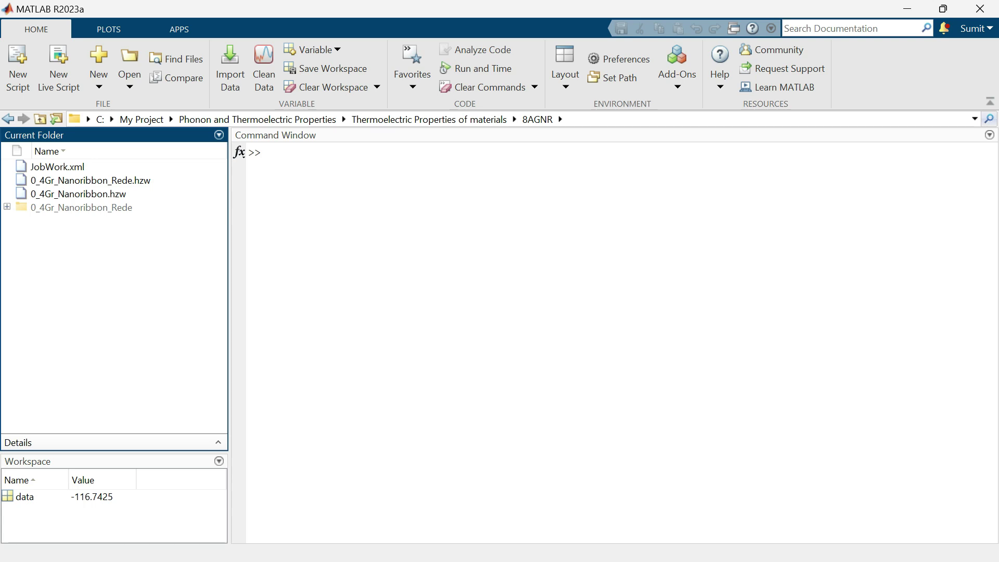
{"action": "double_click", "coordinate": [81, 207]}
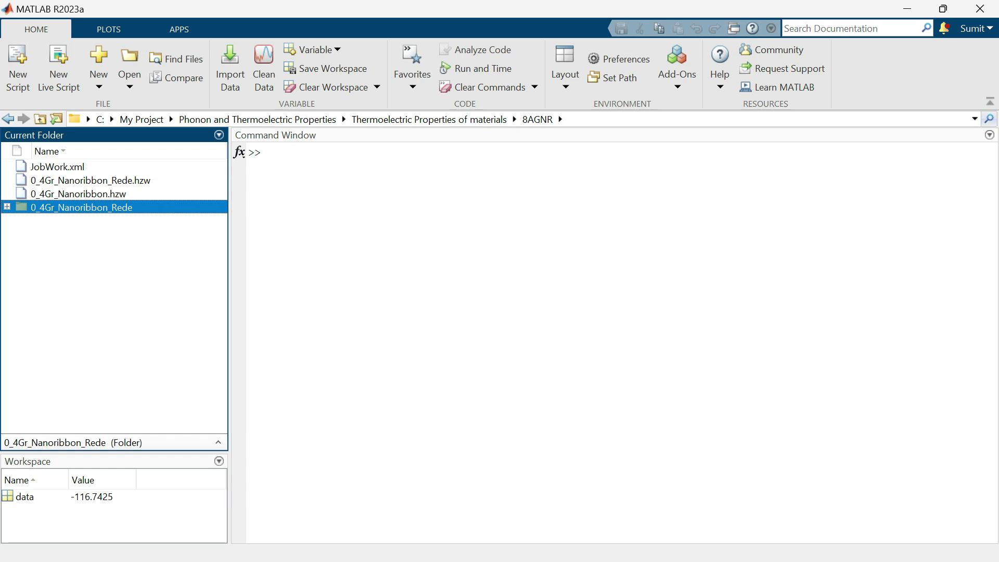
{"action": "double_click", "coordinate": [67, 181]}
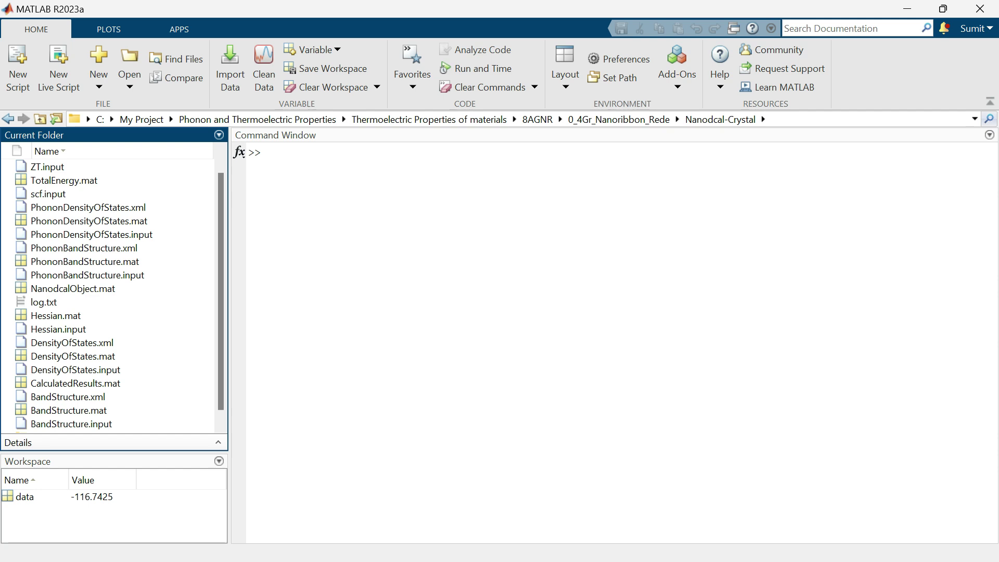
Load TotalEnergy.mat into the workspace and display the total energy stored in the variable data
{"action": "double_click", "coordinate": [66, 181]}
{"action": "left_click", "coordinate": [267, 167]}
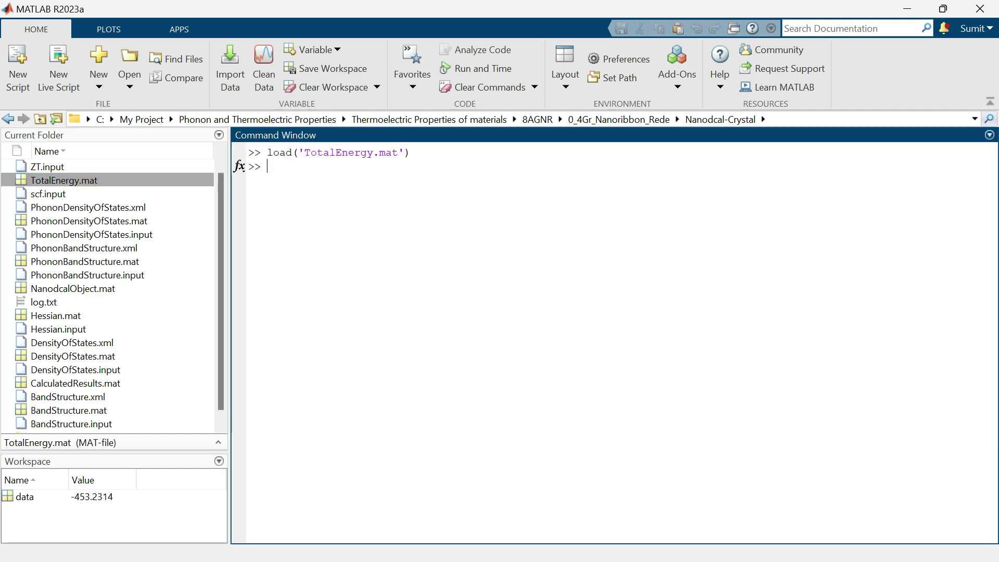
{"action": "type", "text": "data"}
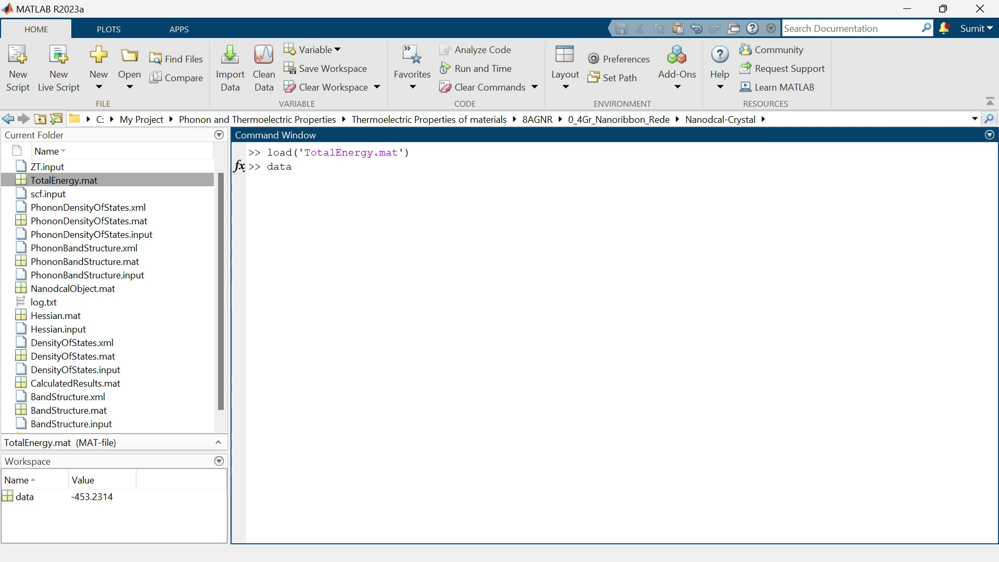
{"action": "key", "text": "Return"}
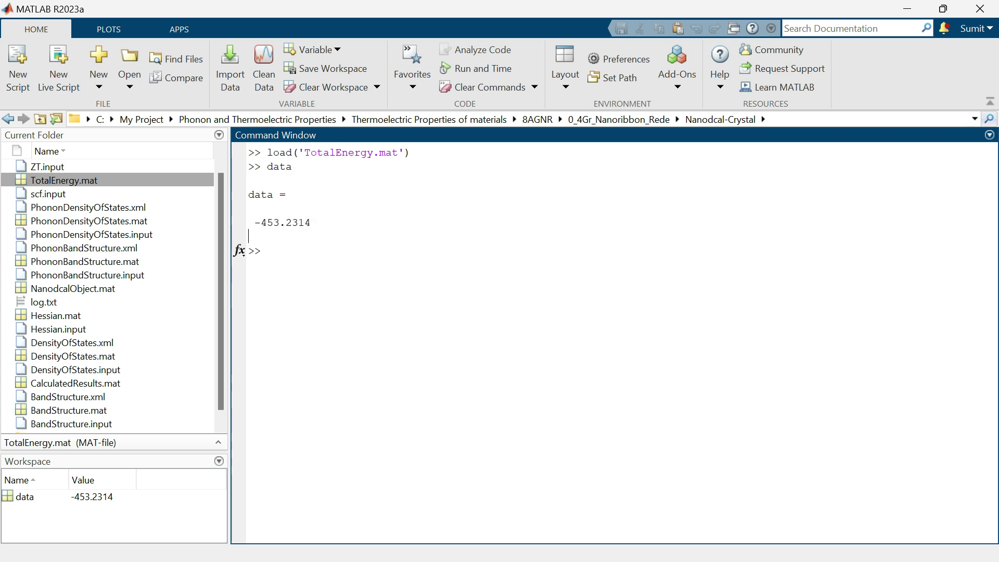
{"action": "left_click_drag", "start_coordinate": [312, 222], "coordinate": [255, 222]}
{"action": "left_click", "coordinate": [255, 222]}
Switch to Device Studio, close its Open Project dialog and minimise the program to return to MATLAB
{"action": "key", "text": "alt+Tab"}
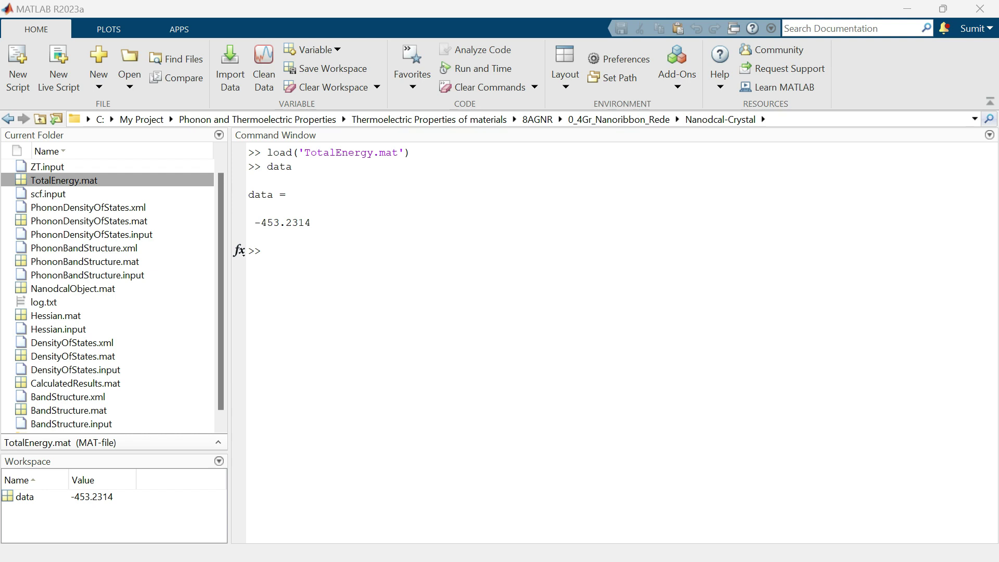
{"action": "key", "text": "alt+Tab"}
{"action": "left_click", "coordinate": [982, 11]}
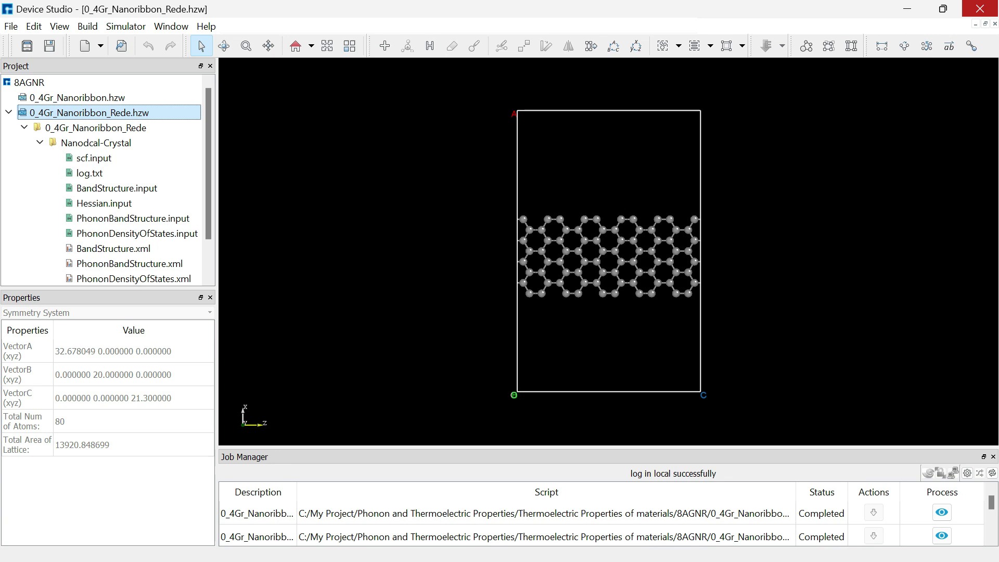
{"action": "left_click", "coordinate": [907, 9]}
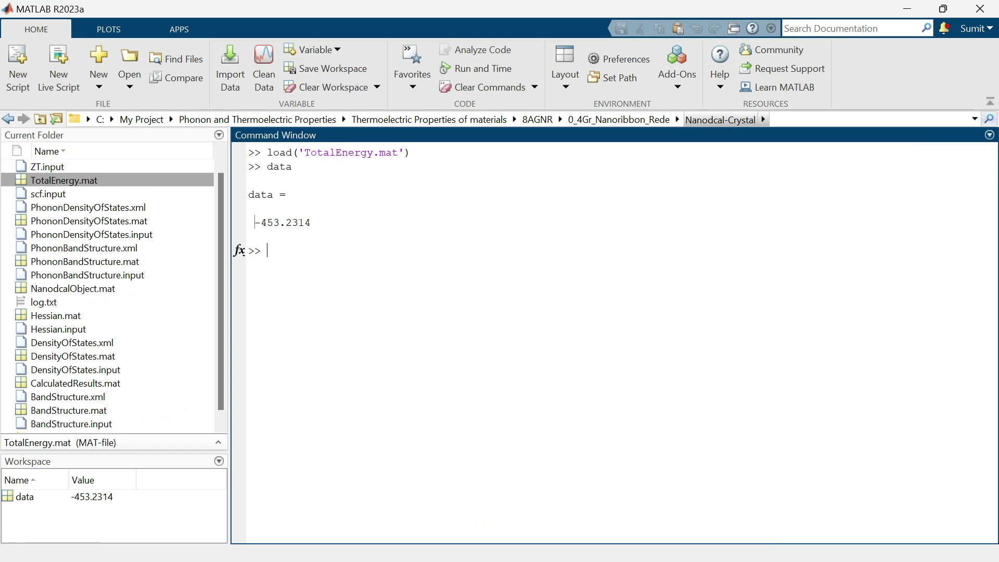
Load Hessian.mat, display the fields of the variable data, and widen the Command Window
{"action": "double_click", "coordinate": [56, 316]}
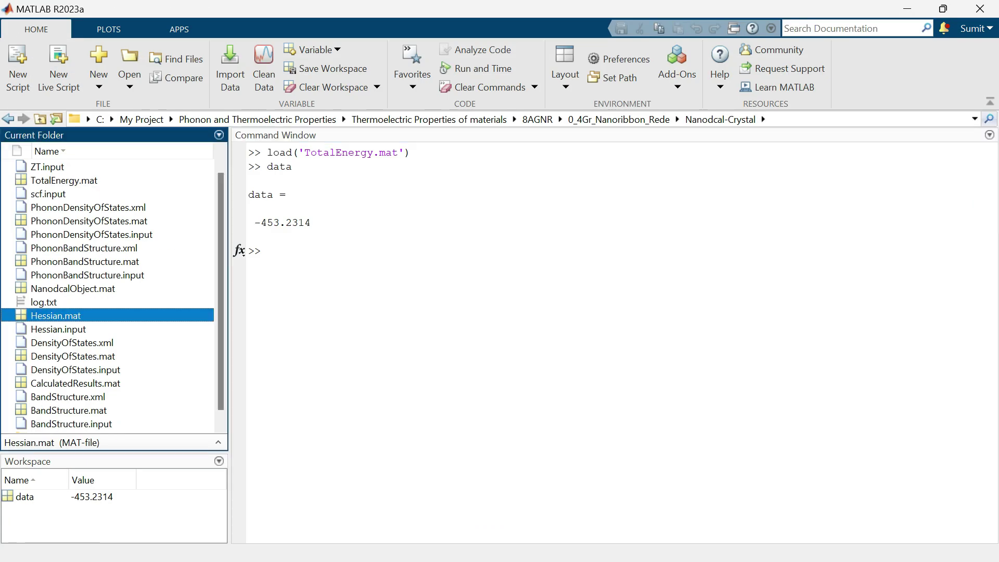
{"action": "left_click", "coordinate": [282, 266]}
{"action": "type", "text": "data"}
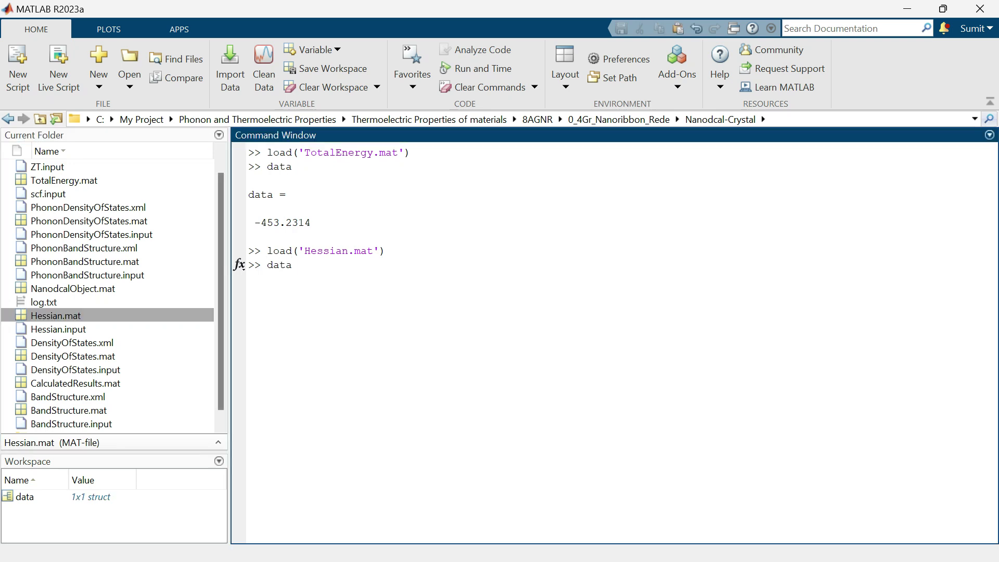
{"action": "key", "text": "Return"}
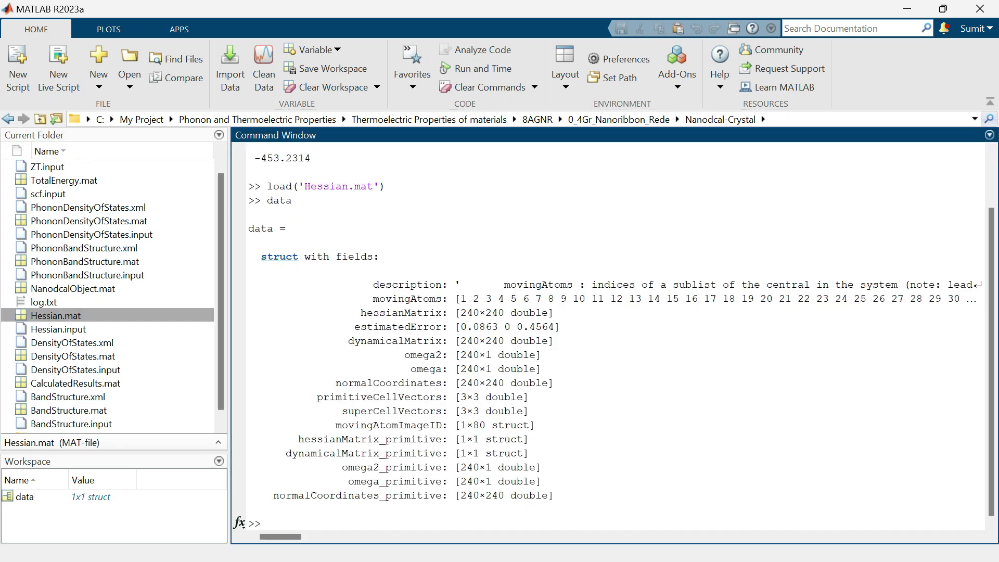
{"action": "left_click_drag", "start_coordinate": [229, 333], "coordinate": [148, 333]}
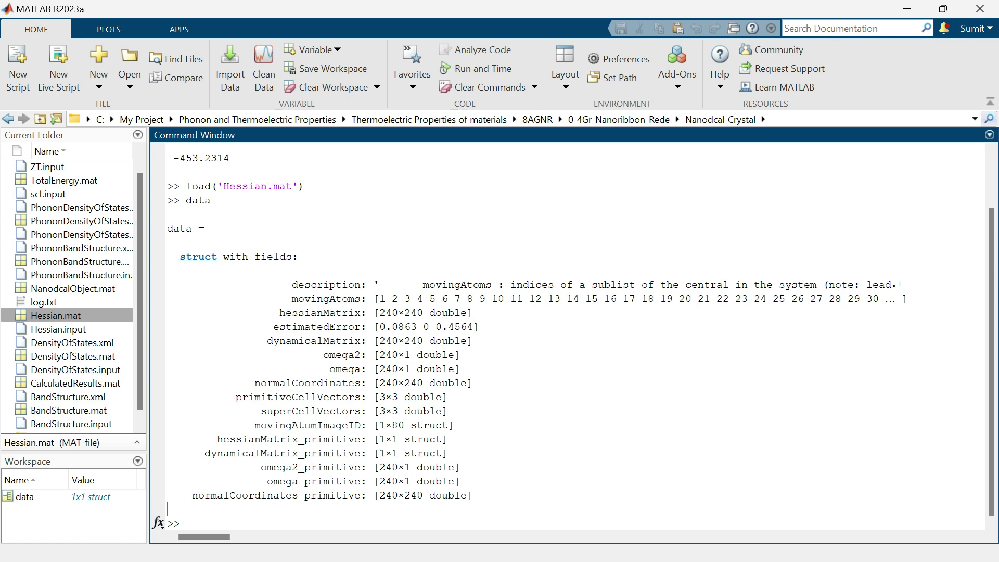
Display the dynamical matrix with data.dynamicalMatrix and return to the start of the command output
{"action": "type", "text": "data."}
{"action": "left_click_drag", "start_coordinate": [267, 341], "coordinate": [363, 341]}
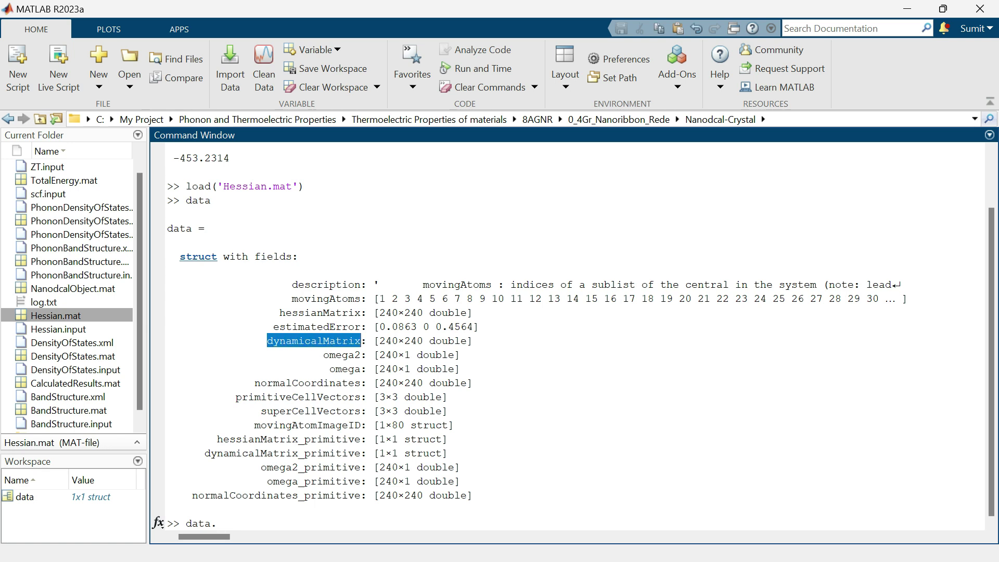
{"action": "left_click", "coordinate": [168, 508]}
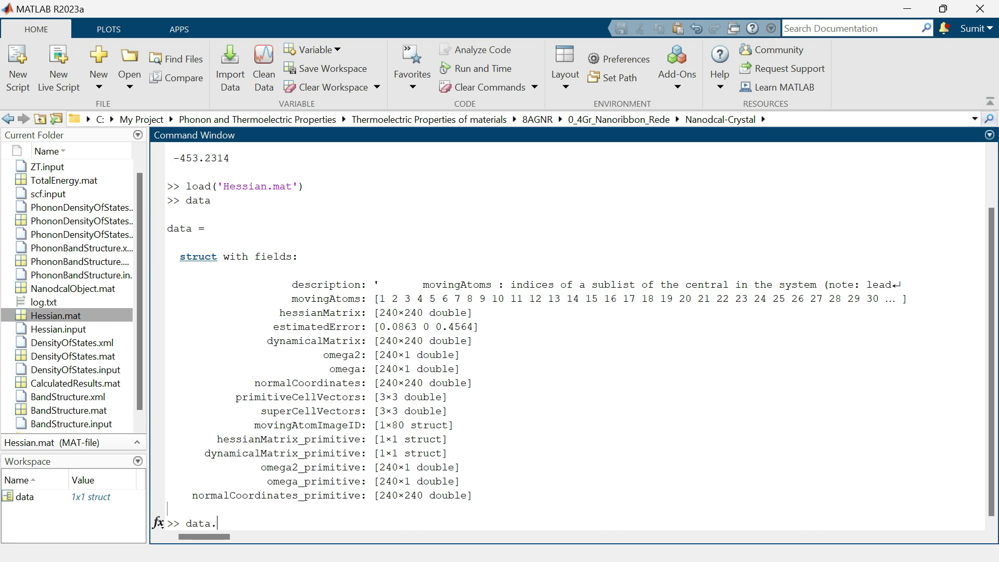
{"action": "key", "text": "ctrl+v"}
{"action": "key", "text": "Return"}
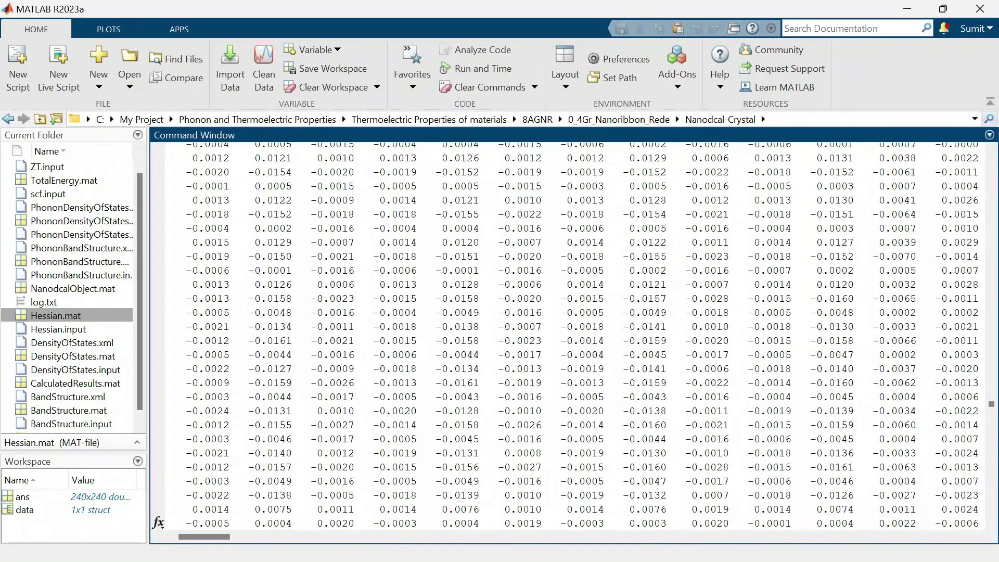
{"action": "left_click_drag", "start_coordinate": [991, 404], "coordinate": [991, 158]}
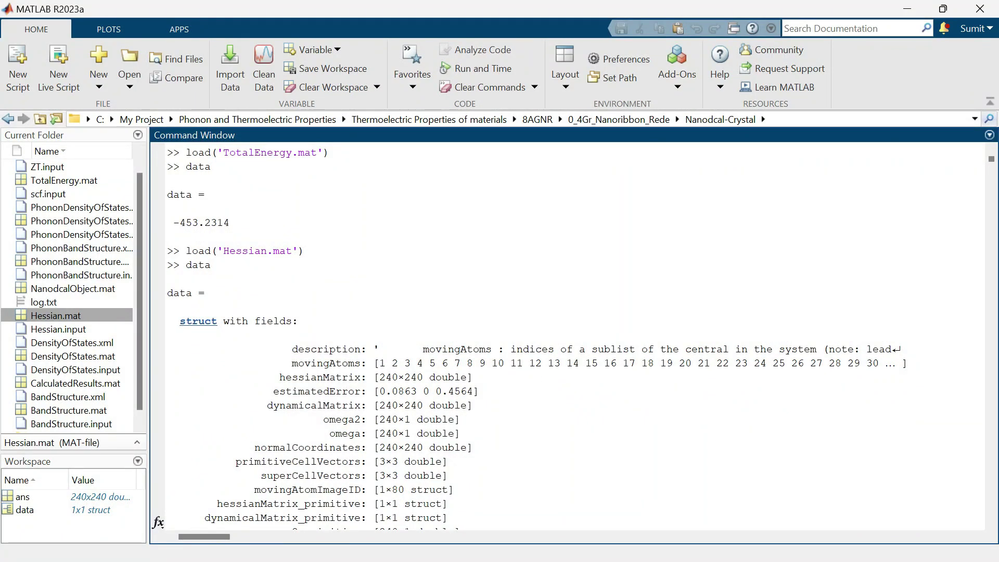
Display the primitive Hessian matrix structure by running data.hessianMatrix_primitive, using the field name copied from the earlier output
{"action": "scroll", "coordinate": [534, 336], "scroll_direction": "down", "scroll_amount": 1}
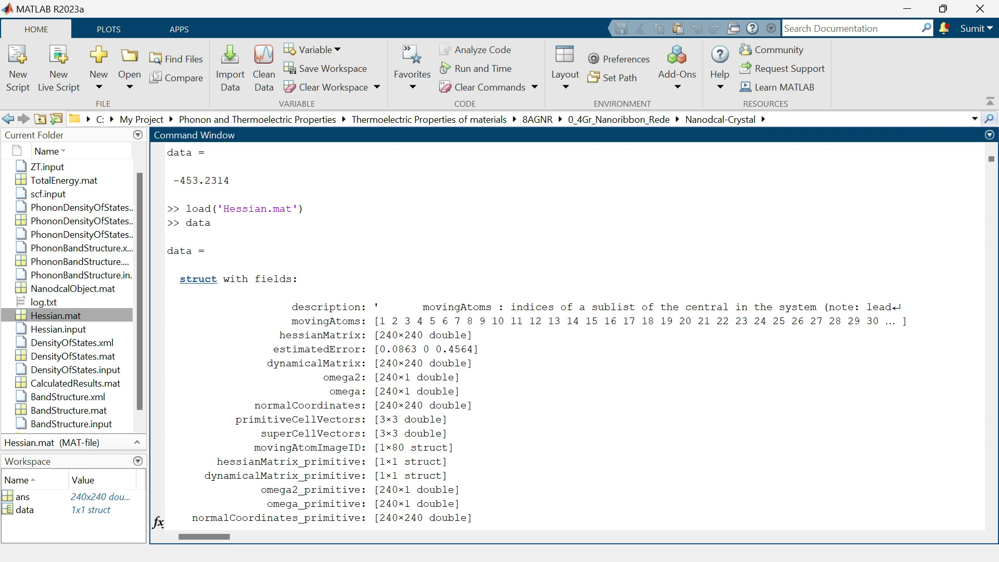
{"action": "left_click_drag", "start_coordinate": [217, 462], "coordinate": [361, 461]}
{"action": "key", "text": "ctrl+c"}
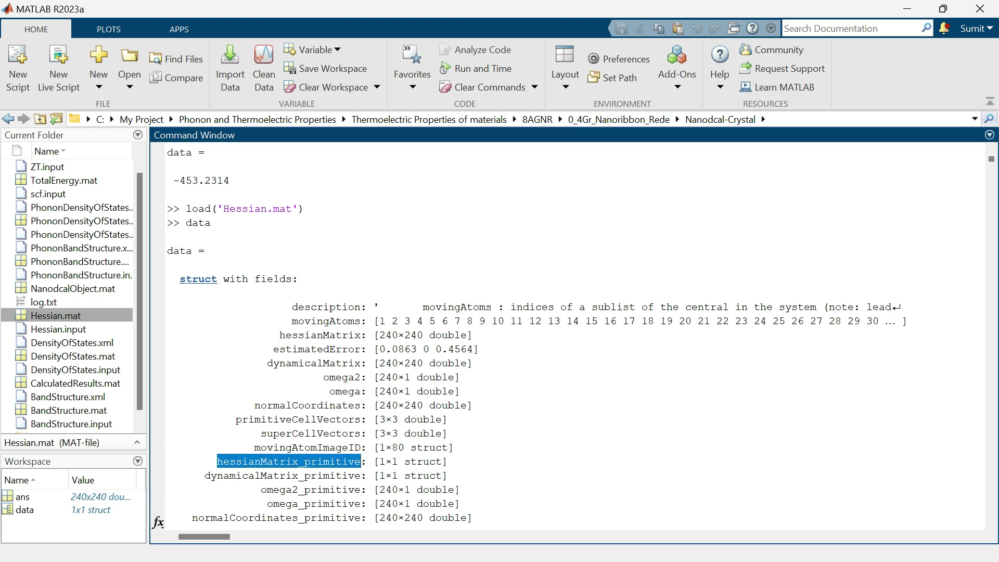
{"action": "scroll", "coordinate": [573, 333], "scroll_direction": "down", "scroll_amount": 10}
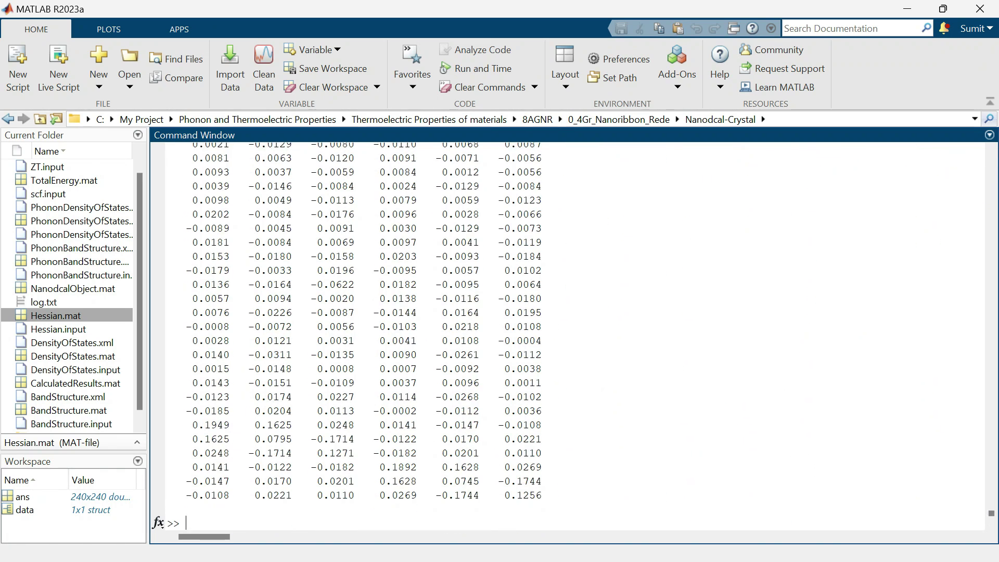
{"action": "type", "text": "data."}
{"action": "key", "text": "Left"}
{"action": "key", "text": "ctrl+v"}
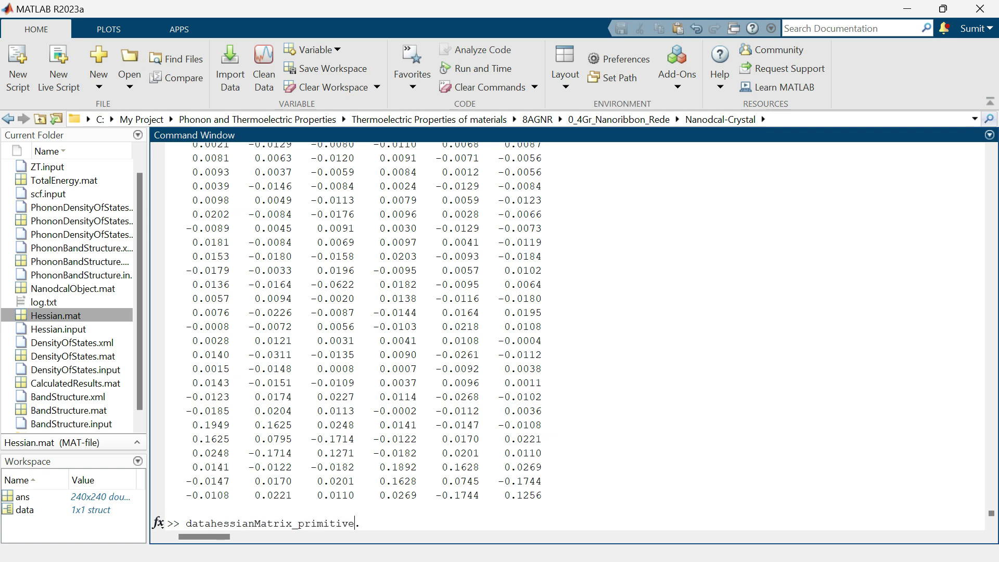
{"action": "key", "text": "ctrl+z"}
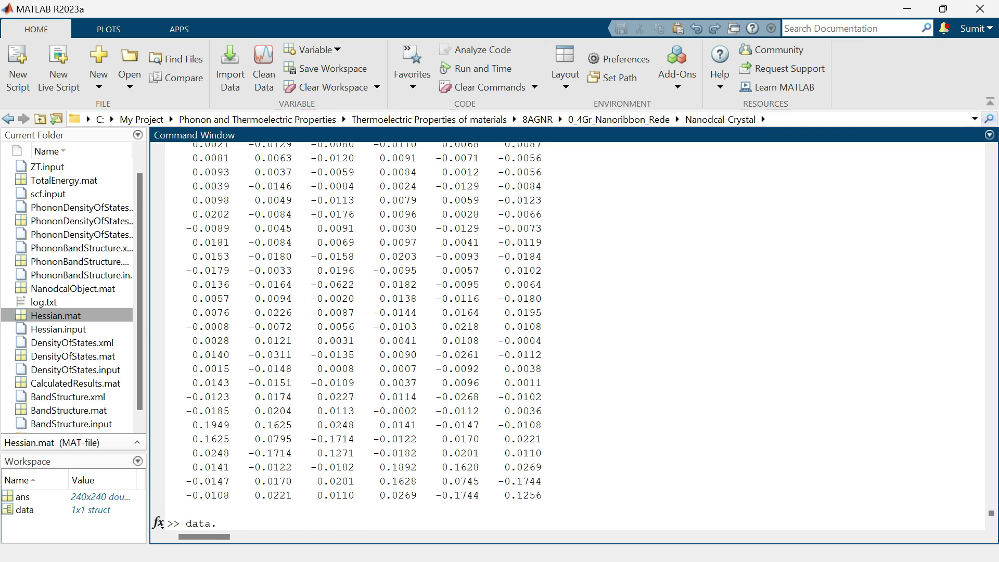
{"action": "key", "text": "ctrl+v"}
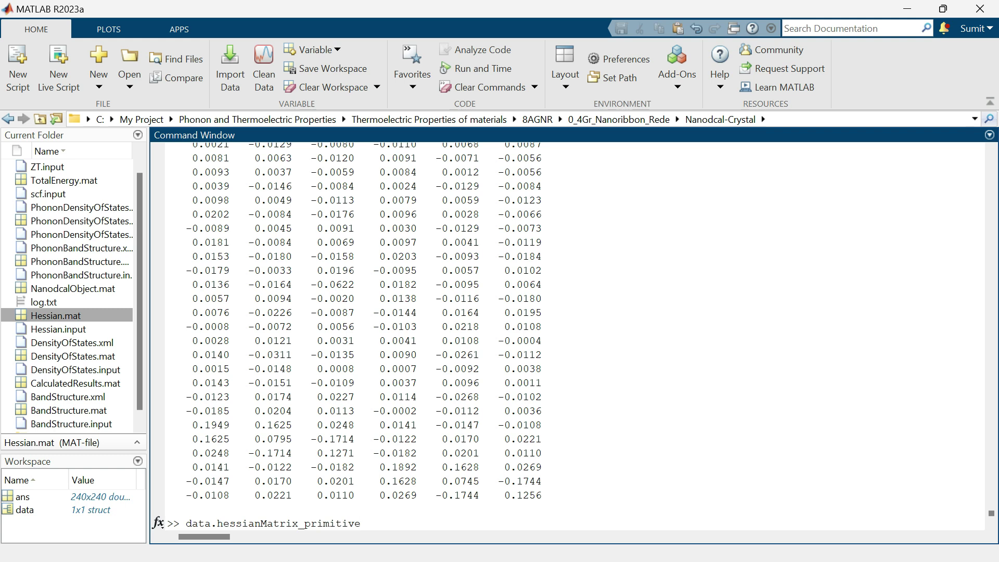
{"action": "key", "text": "Return"}
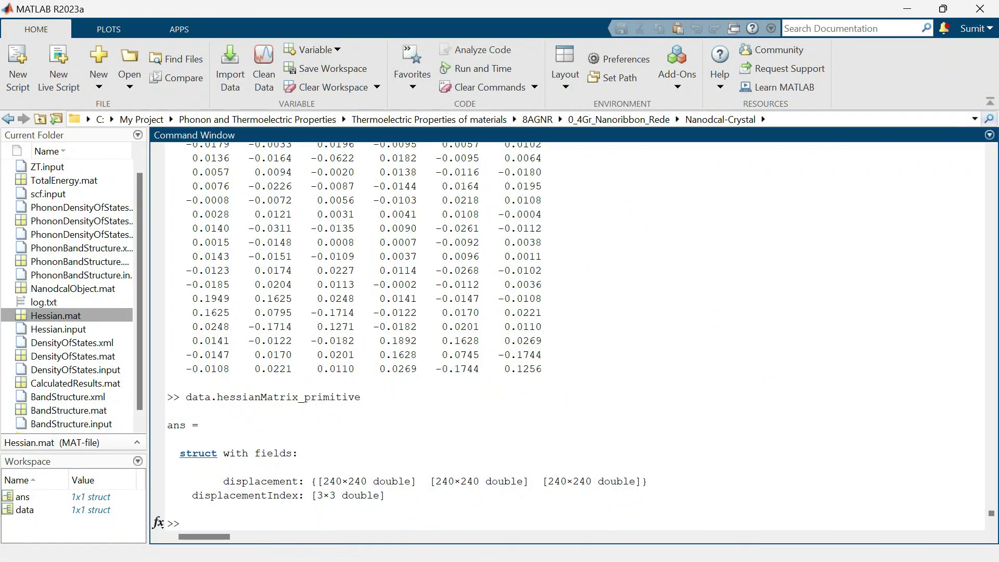
Open the ans structure and examine the first matrix in its displacement cell array, ans.displacement{1, 1}
{"action": "left_click", "coordinate": [168, 508]}
{"action": "left_click", "coordinate": [22, 497]}
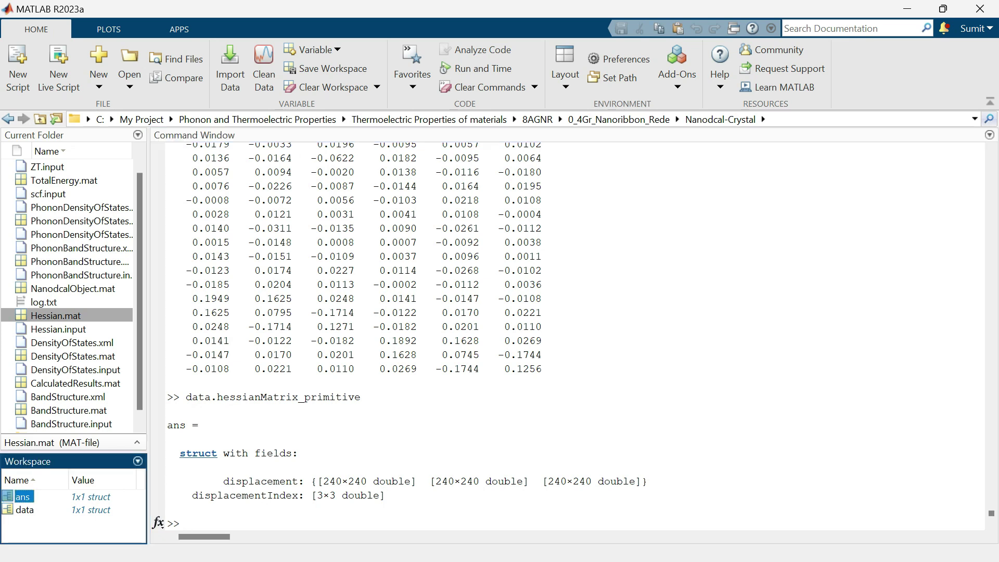
{"action": "key", "text": "Return"}
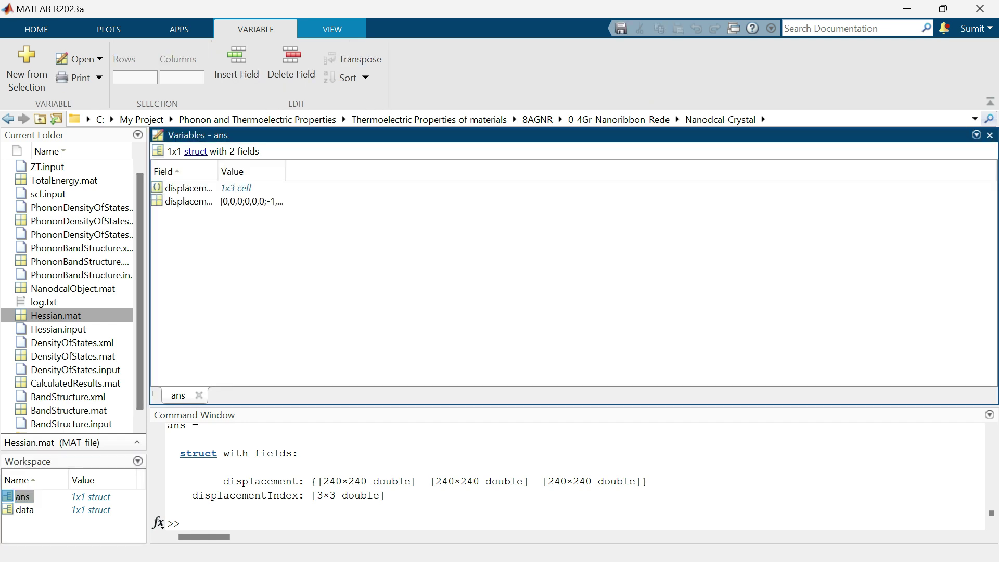
{"action": "double_click", "coordinate": [188, 189]}
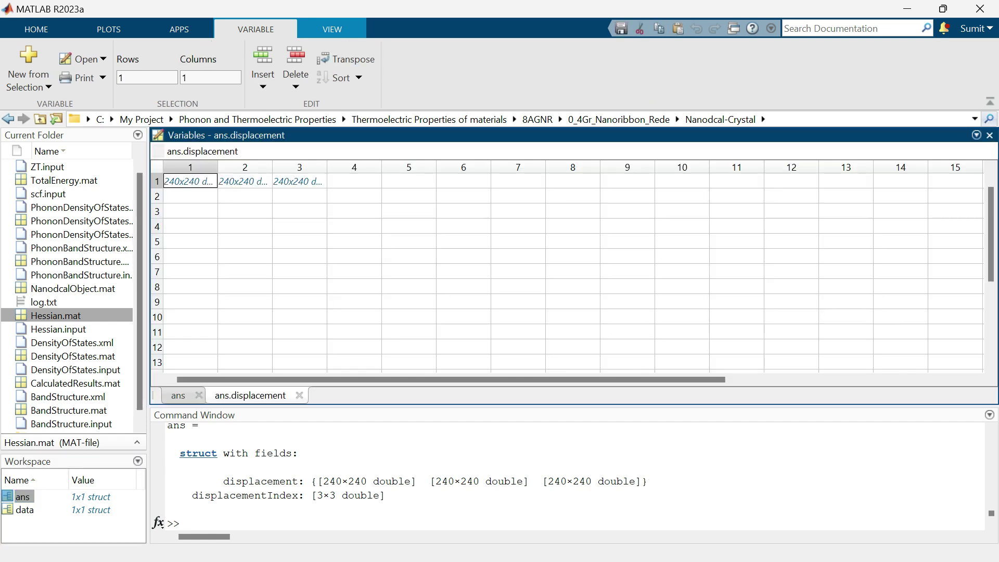
{"action": "double_click", "coordinate": [190, 181]}
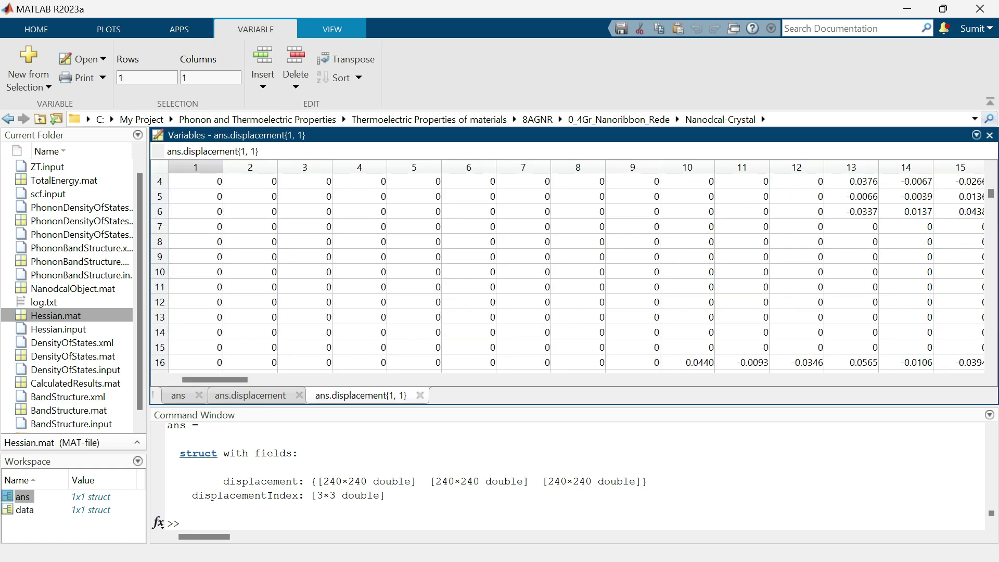
{"action": "scroll", "coordinate": [573, 270], "scroll_direction": "down", "scroll_amount": 9}
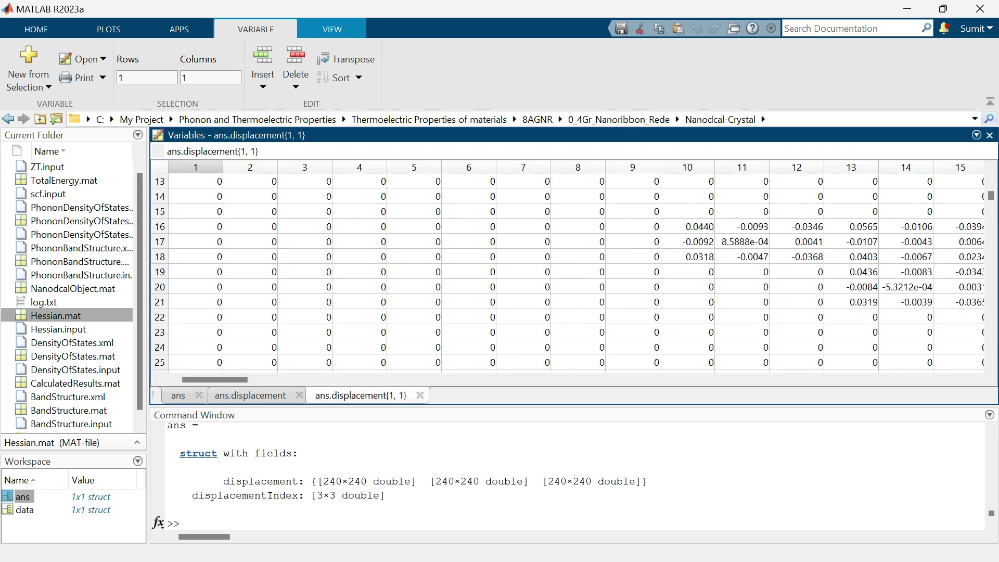
{"action": "scroll", "coordinate": [572, 270], "scroll_direction": "down", "scroll_amount": 15}
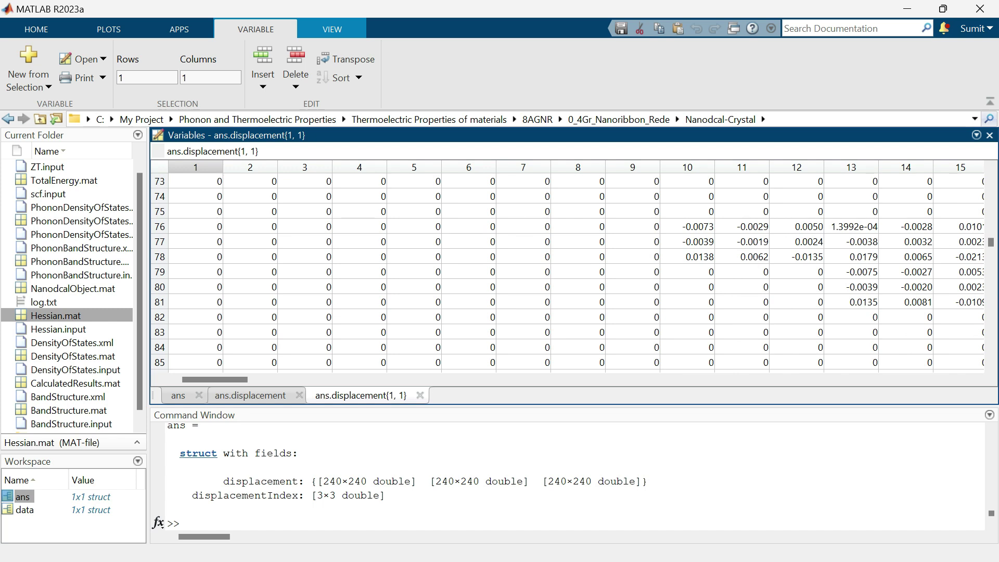
Load DensityOfStates.mat into the workspace and display the fields of the variable data
{"action": "scroll", "coordinate": [68, 292], "scroll_direction": "down", "scroll_amount": 1}
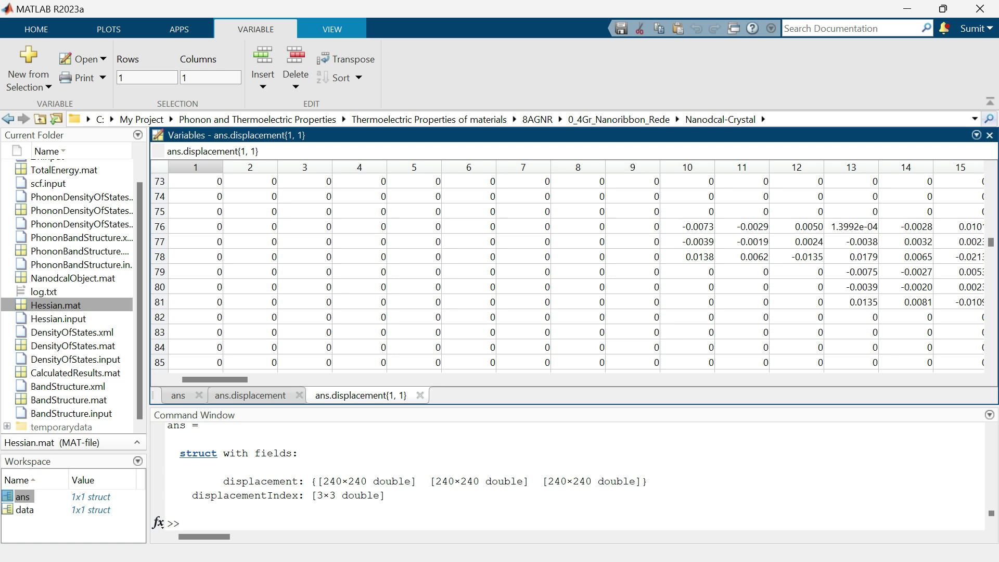
{"action": "double_click", "coordinate": [73, 346]}
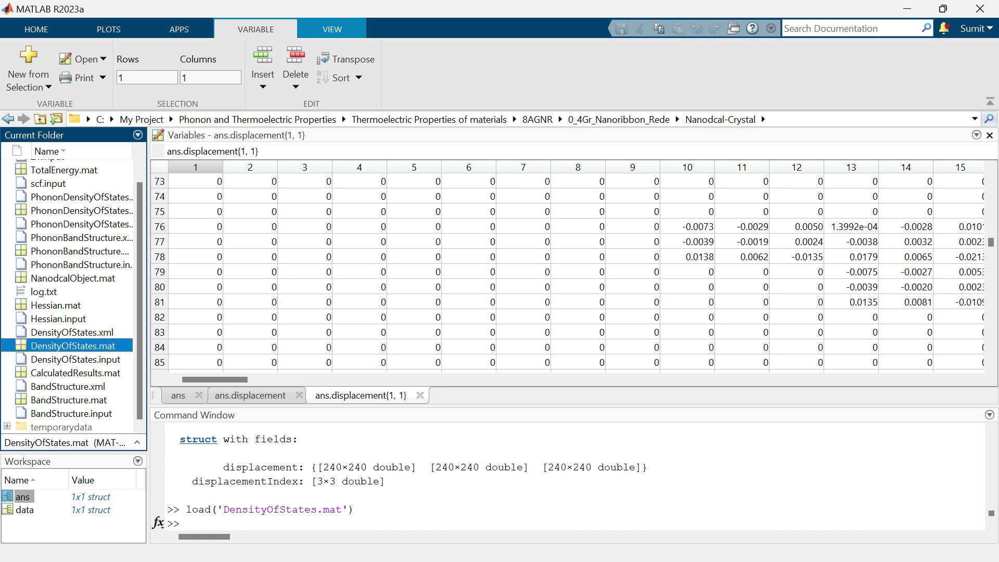
{"action": "left_click", "coordinate": [186, 523]}
{"action": "type", "text": "data"}
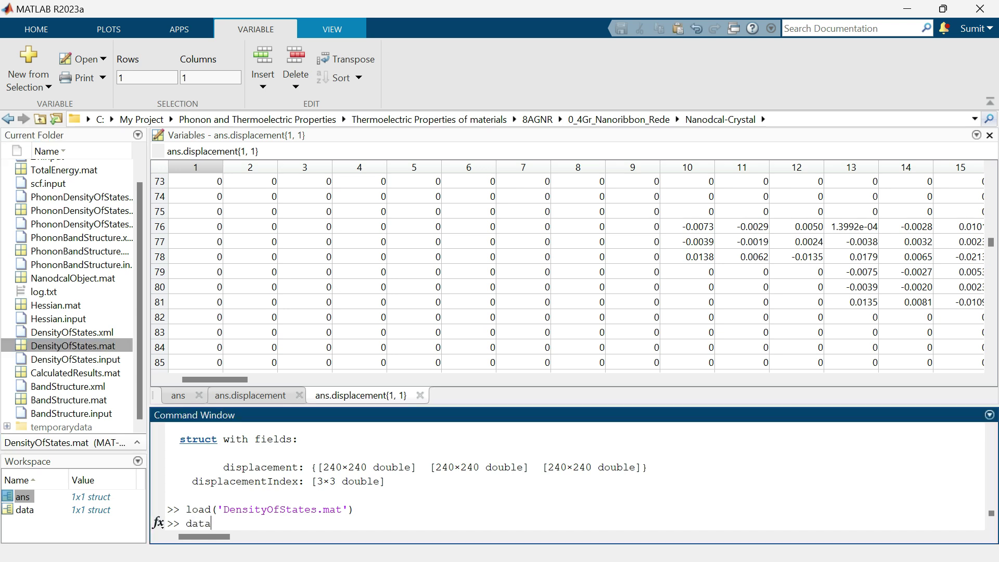
{"action": "key", "text": "Return"}
{"action": "scroll", "coordinate": [573, 473], "scroll_direction": "up", "scroll_amount": 1}
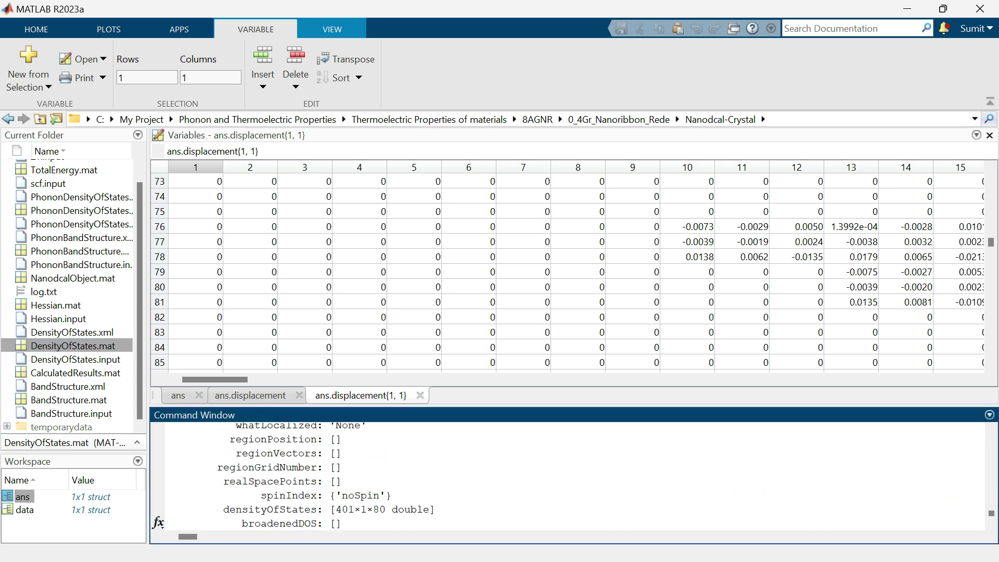
{"action": "scroll", "coordinate": [573, 473], "scroll_direction": "down", "scroll_amount": 1}
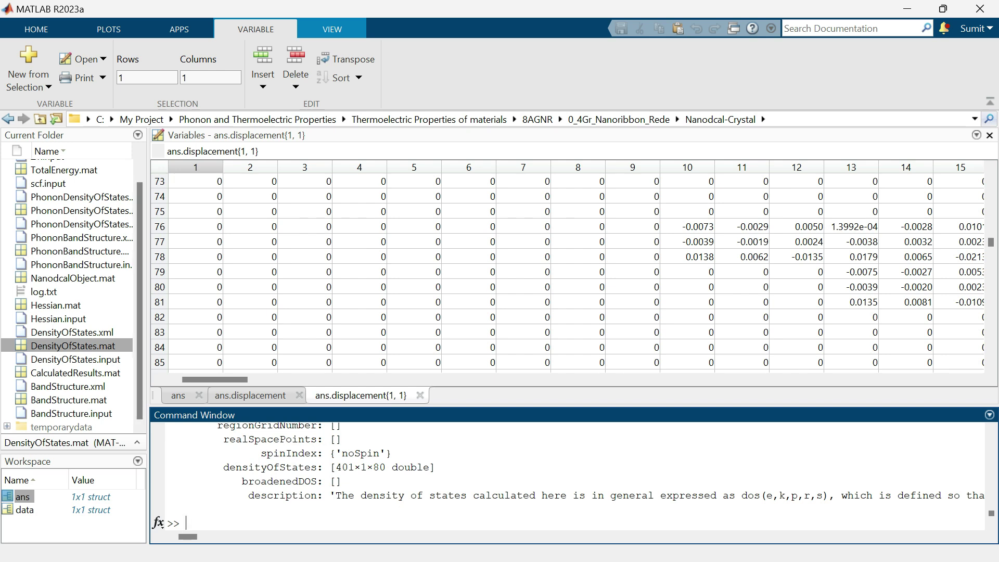
Load BandStructure.mat, display the fields of the variable data, and enlarge the Command Window to show the full list
{"action": "left_click", "coordinate": [69, 401]}
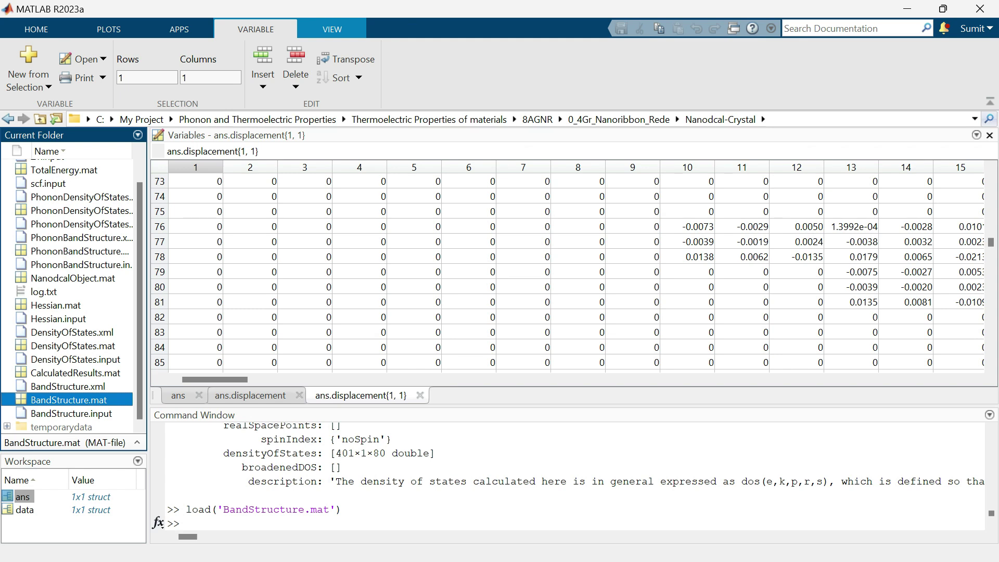
{"action": "left_click", "coordinate": [188, 523]}
{"action": "type", "text": "data"}
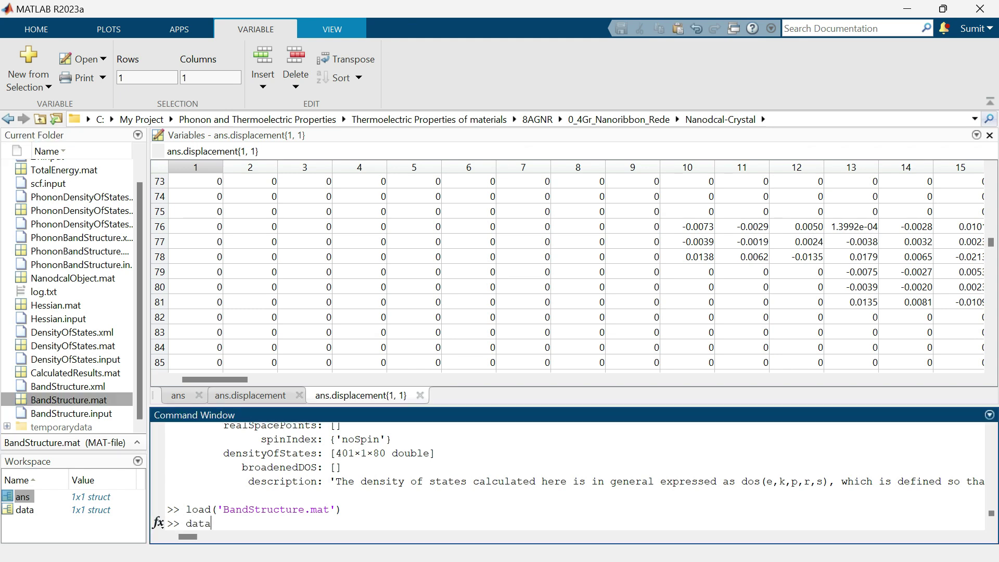
{"action": "key", "text": "Return"}
{"action": "scroll", "coordinate": [573, 476], "scroll_direction": "up", "scroll_amount": 5}
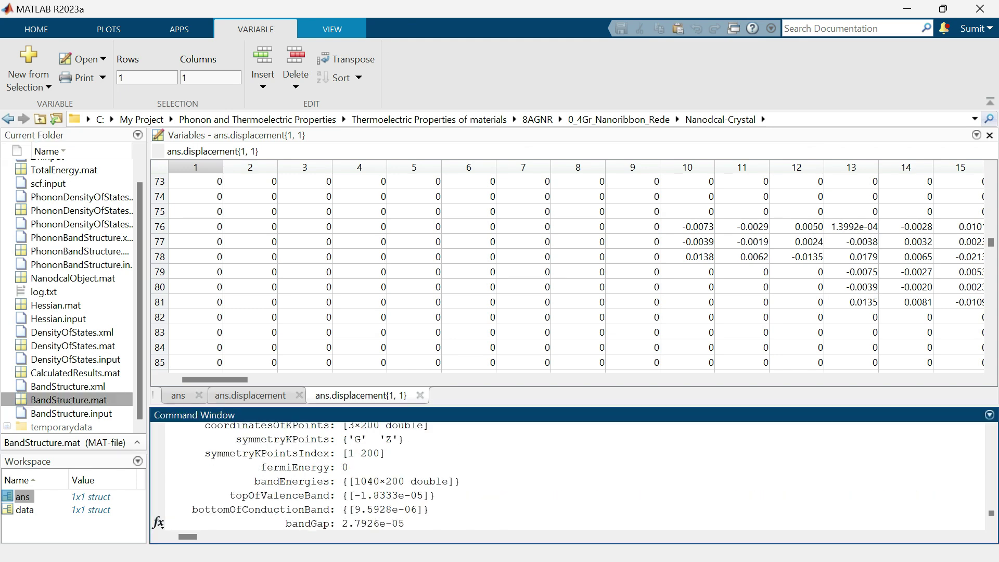
{"action": "scroll", "coordinate": [573, 476], "scroll_direction": "down", "scroll_amount": 1}
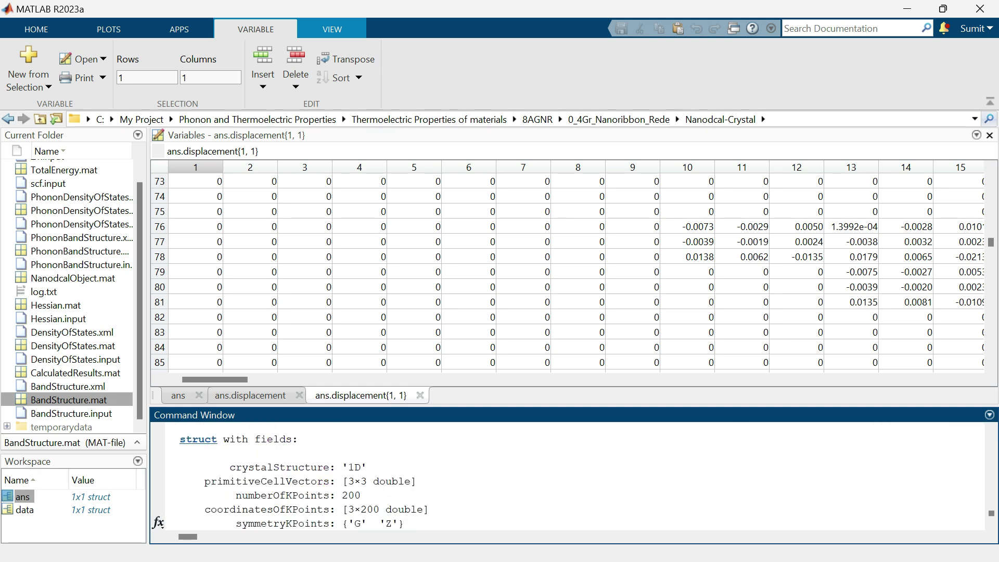
{"action": "left_click_drag", "start_coordinate": [572, 406], "coordinate": [573, 187]}
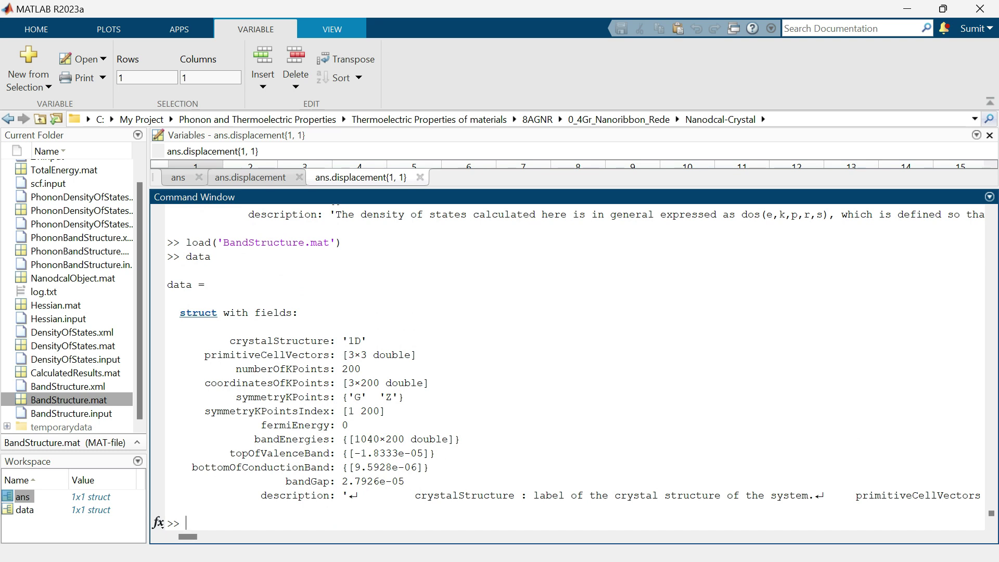
Display the nanoribbon's band gap with data.bandGap and mark the returned value
{"action": "type", "text": "data.bandGap"}
{"action": "key", "text": "Return"}
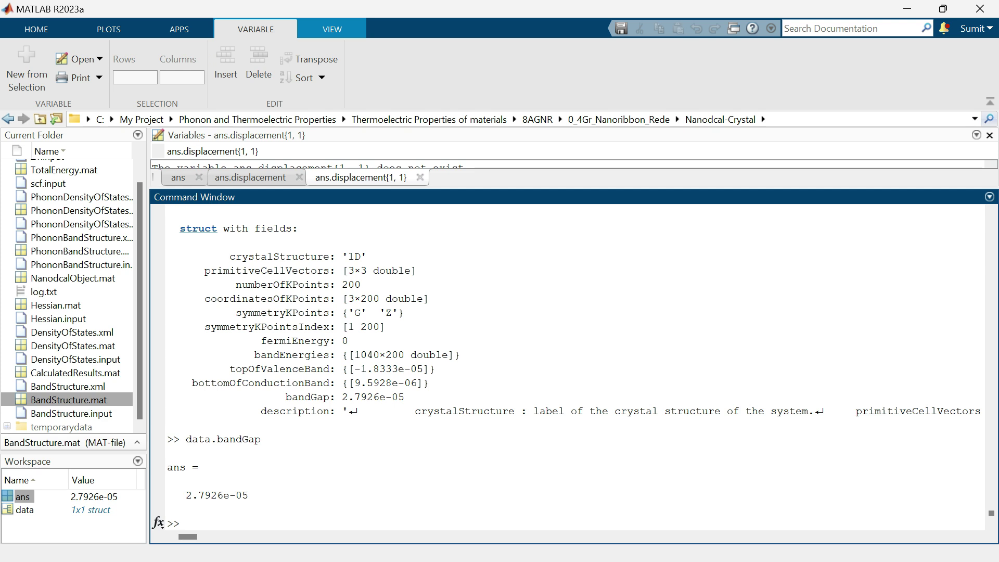
{"action": "left_click_drag", "start_coordinate": [187, 495], "coordinate": [249, 495]}
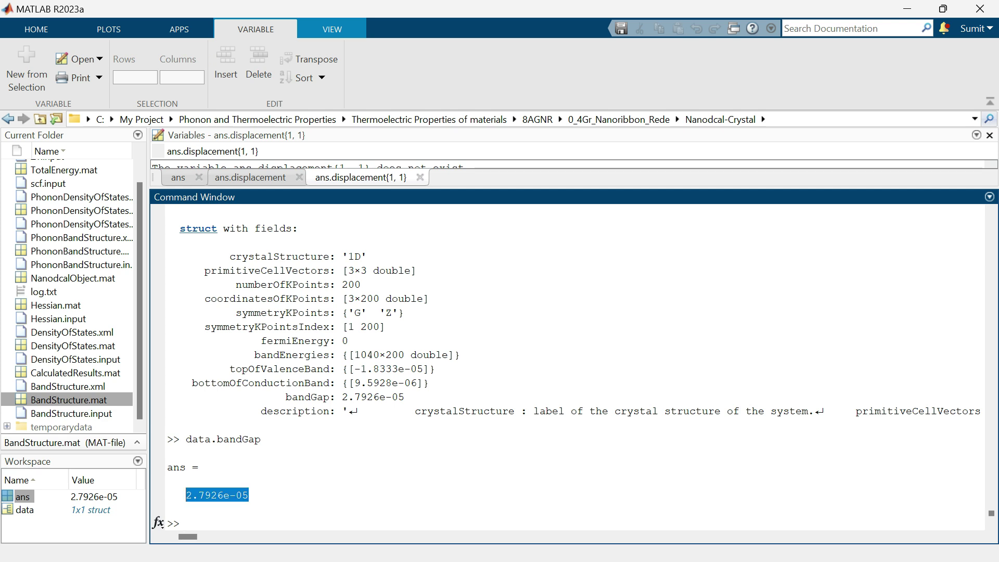
{"action": "left_click", "coordinate": [167, 424]}
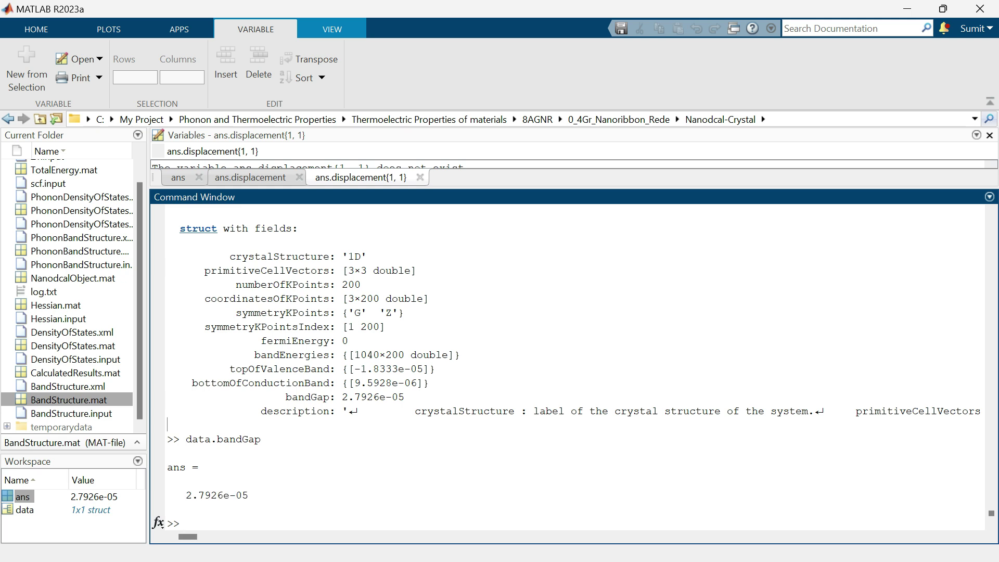